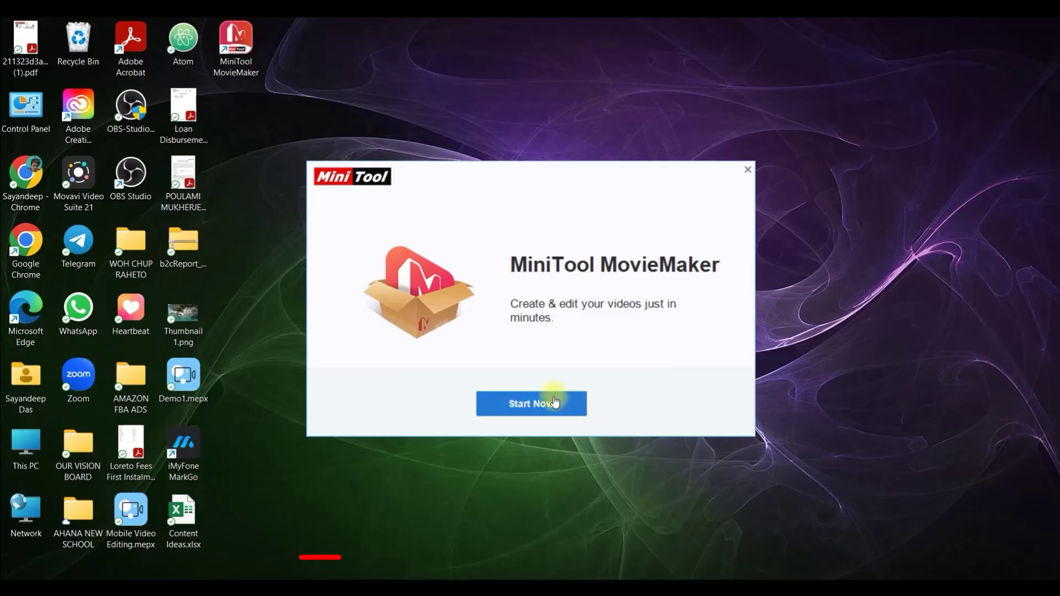
# Launch MiniTool MovieMaker and close the start window to reach the empty editor.
pyautogui.click(554, 406)
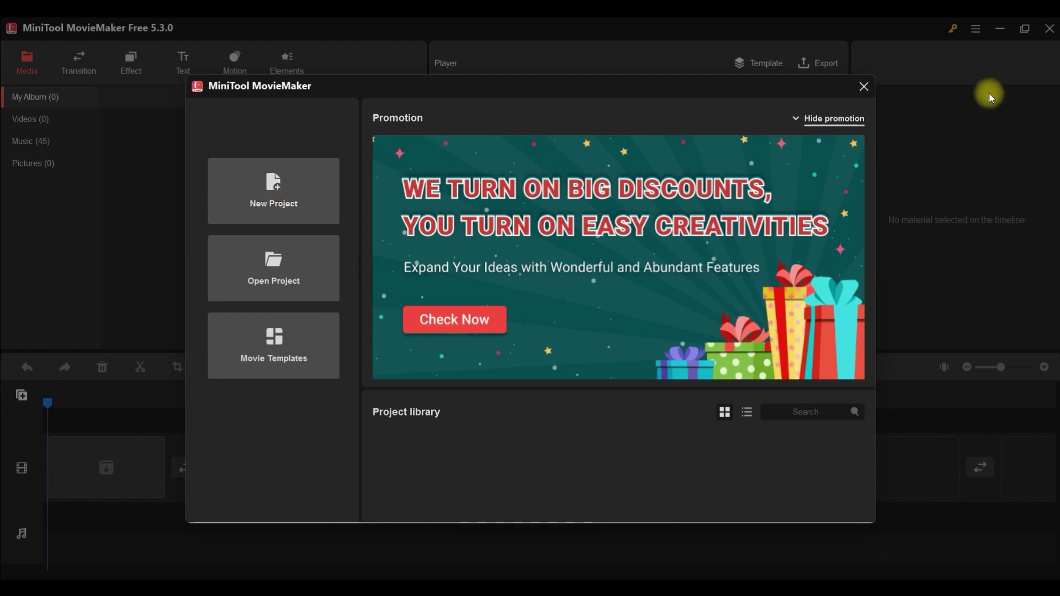
pyautogui.click(862, 87)
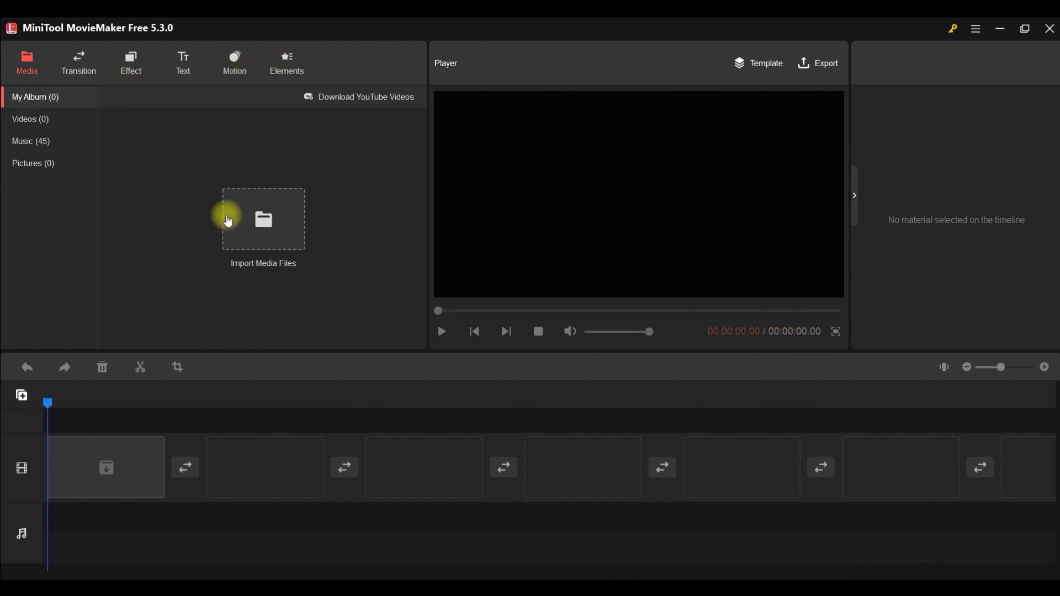
# Import the pexels-los-muertos-crew and pexels-arvin-latifi clips from Trial Videos.
pyautogui.click(267, 223)
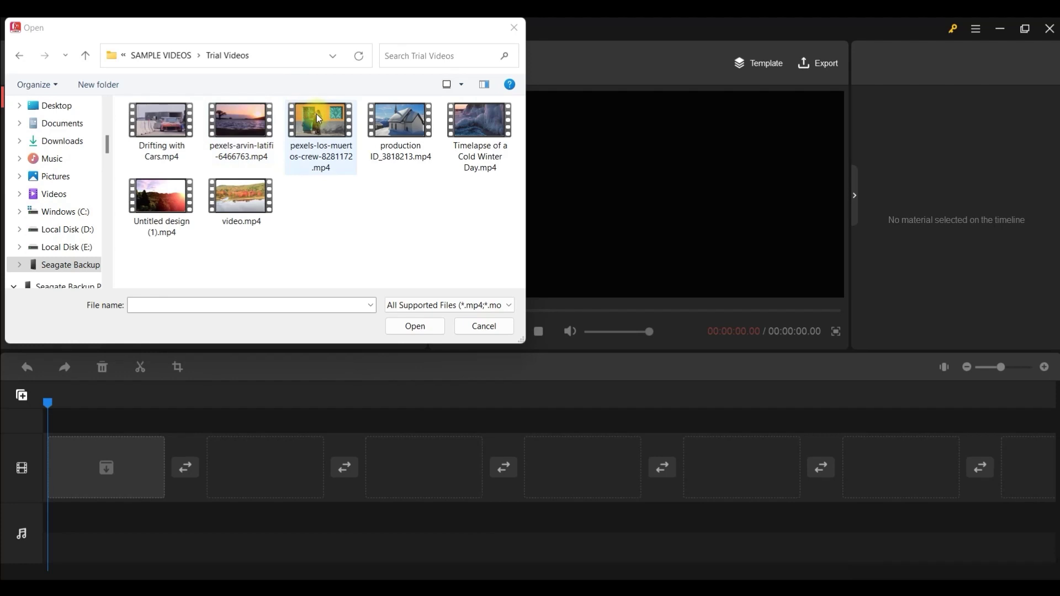
pyautogui.click(319, 118)
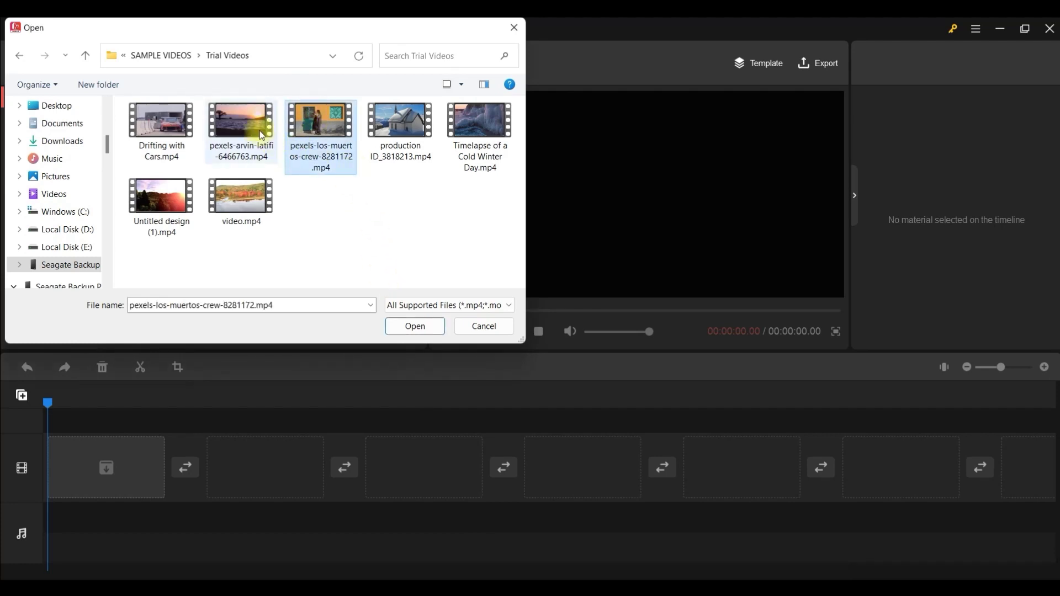
pyautogui.keyDown('ctrl'); pyautogui.click(242, 122); pyautogui.keyUp('ctrl')
pyautogui.click(414, 324)
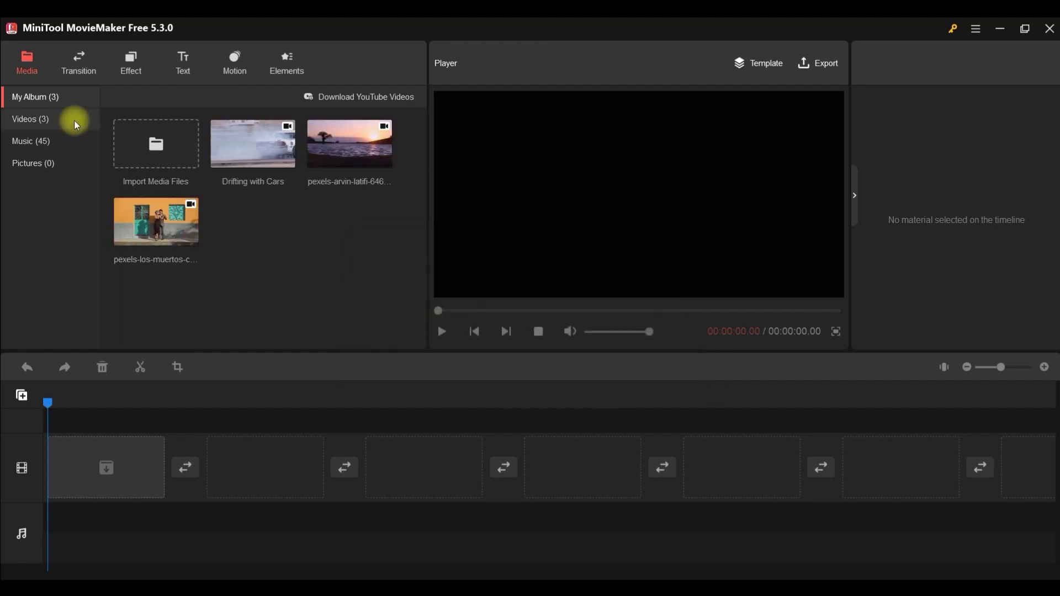
# Reopen the media import dialog and browse up to the CANVA LOGO folder for another clip.
pyautogui.click(138, 141)
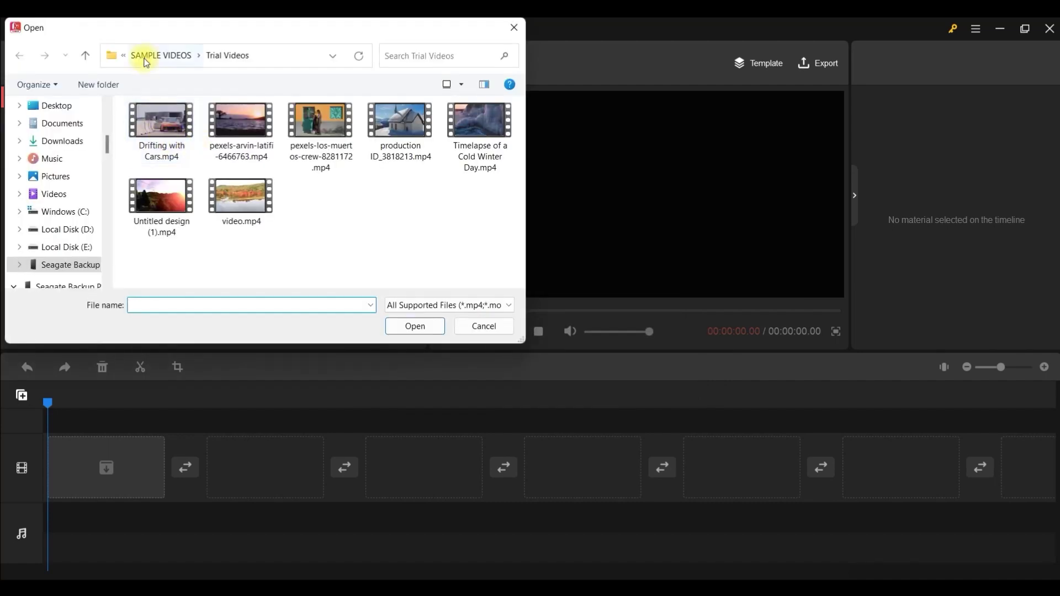
pyautogui.click(146, 60)
pyautogui.click(146, 57)
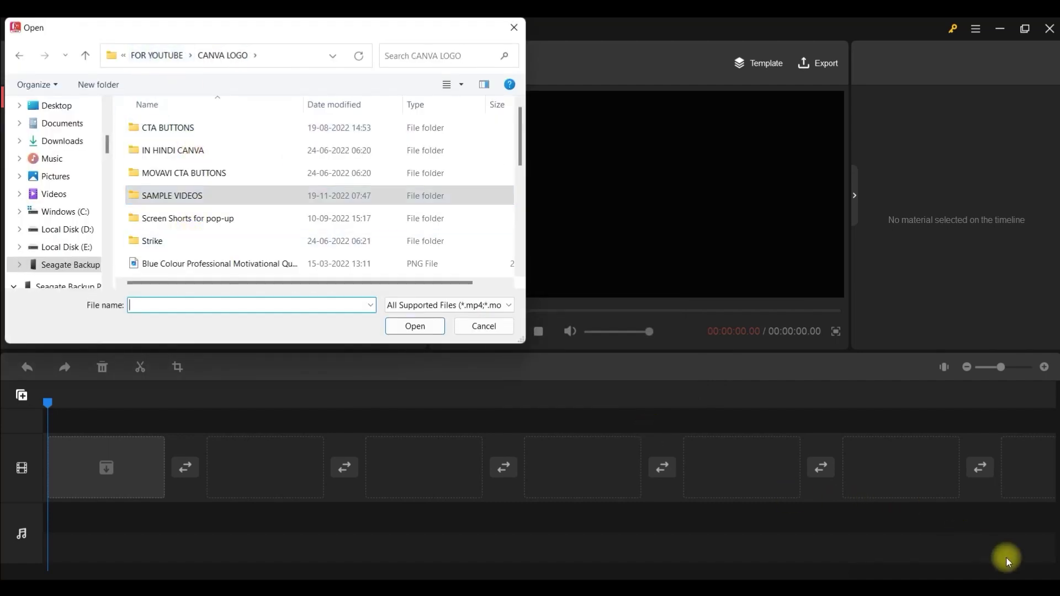
pyautogui.press('Escape')
pyautogui.click(26, 120)
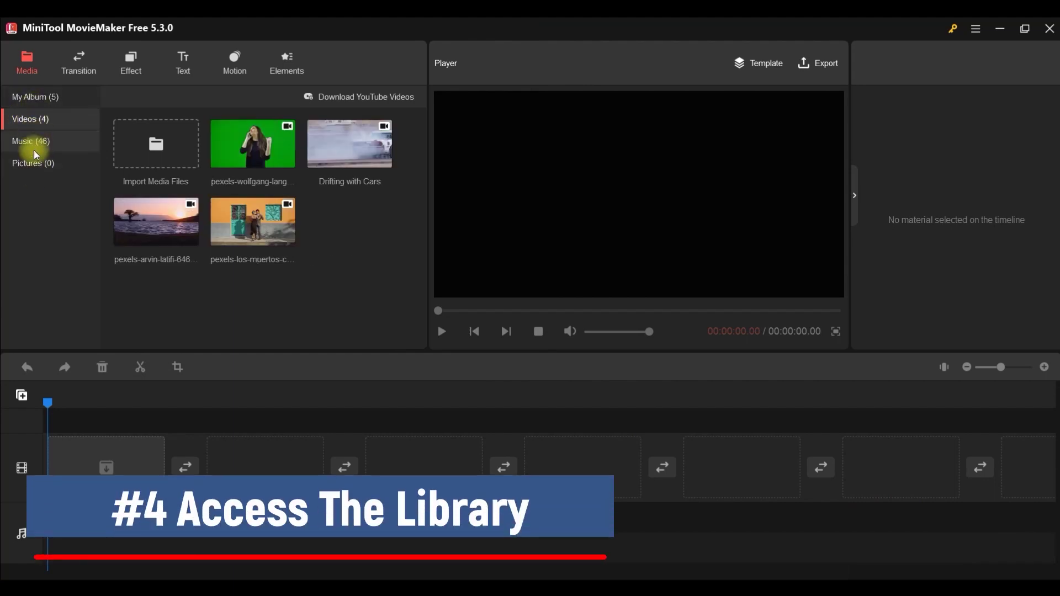
# Browse the Videos, Music and Pictures categories of the library, then return to My Album.
pyautogui.click(39, 97)
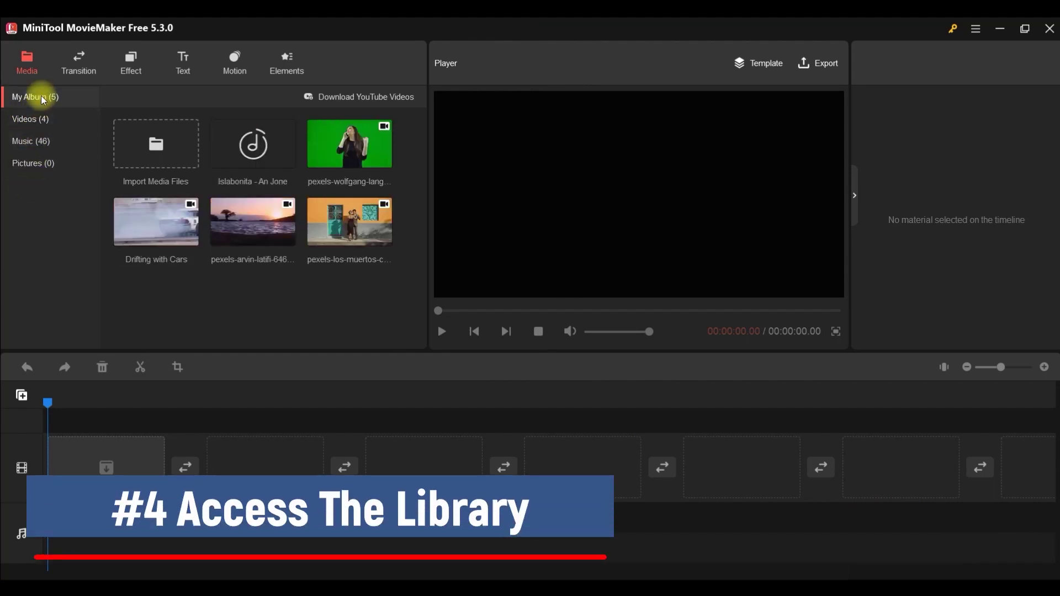
pyautogui.click(26, 119)
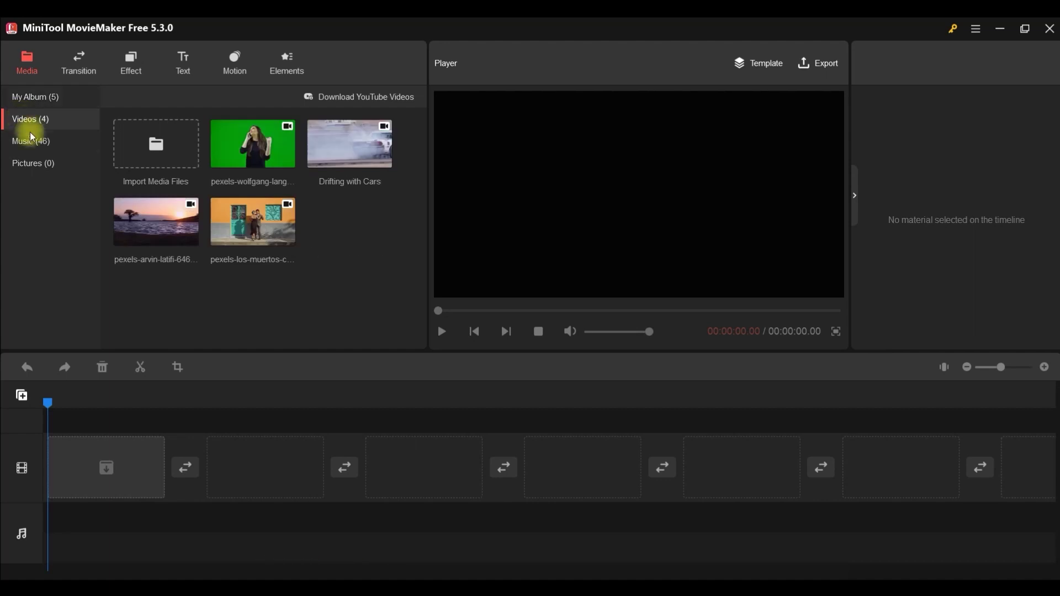
pyautogui.click(32, 143)
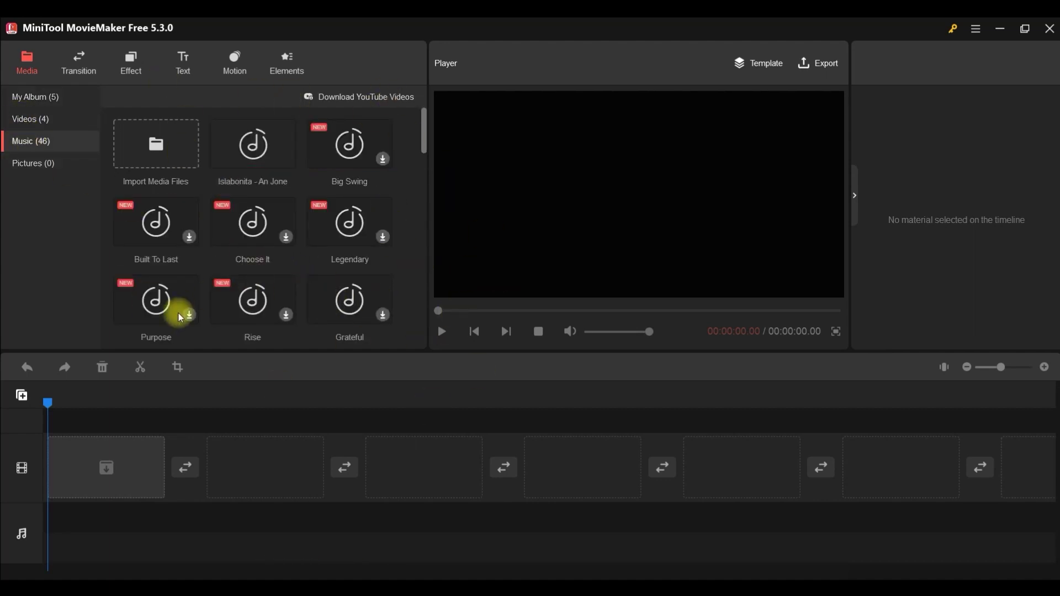
pyautogui.click(43, 168)
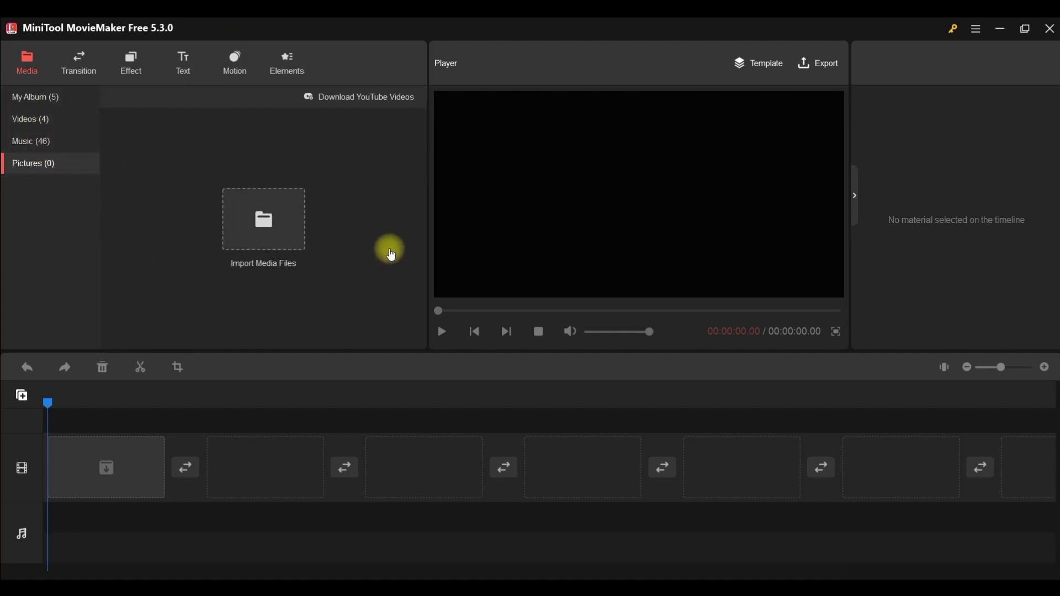
pyautogui.click(52, 100)
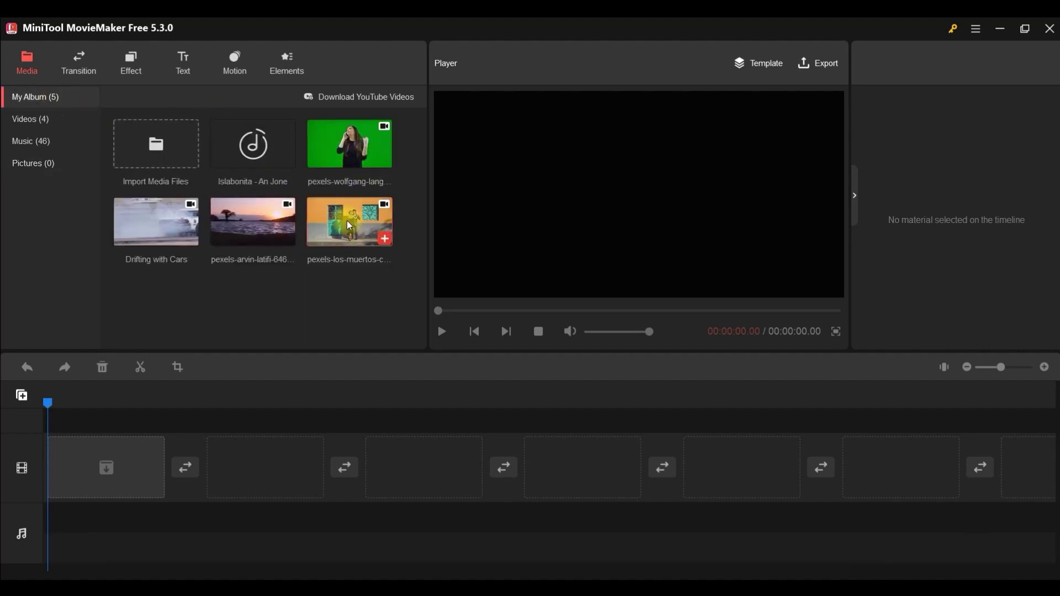
# Add the pexels-los-muertos clip, then Drifting with Cars after it, to the timeline.
pyautogui.click(386, 239)
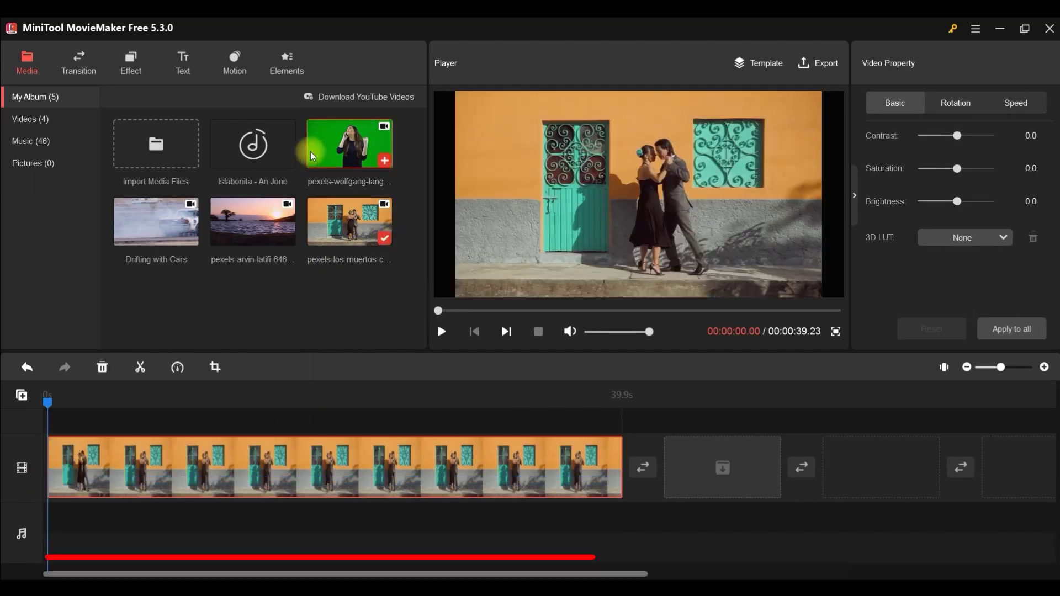
pyautogui.moveTo(234, 237)
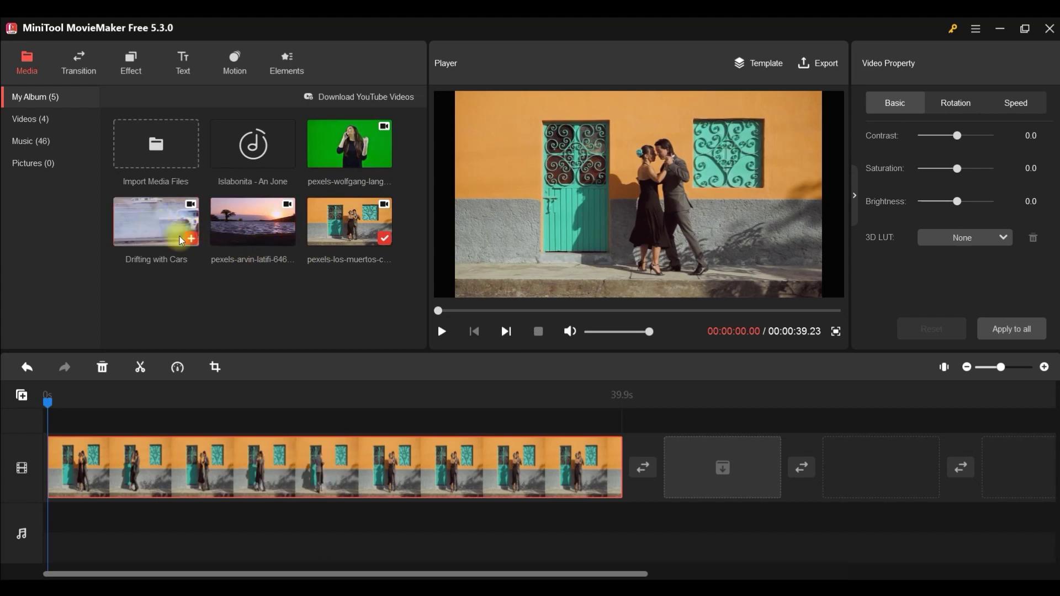
pyautogui.click(717, 465)
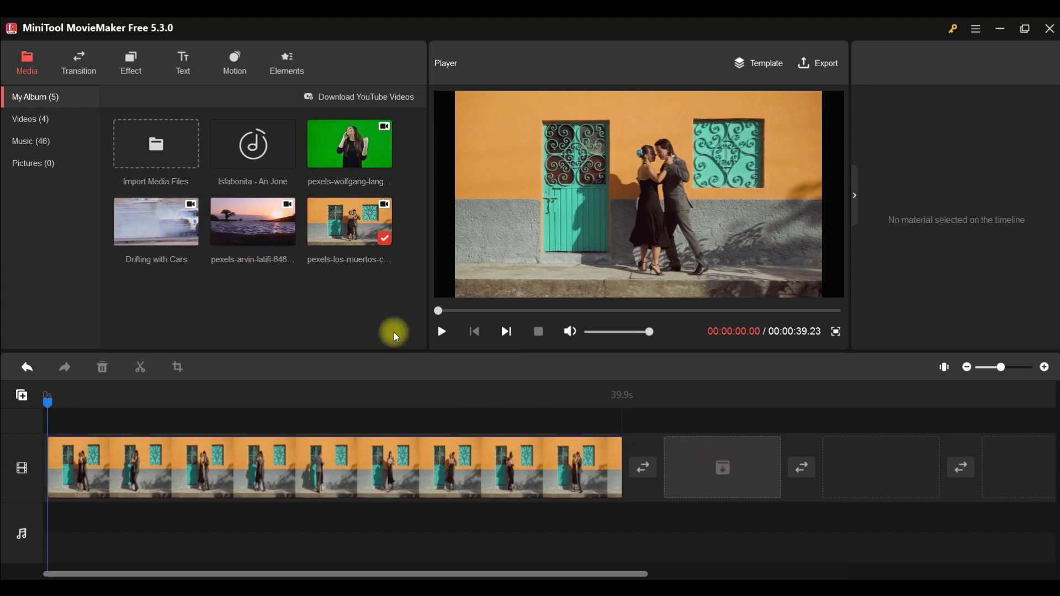
pyautogui.click(191, 240)
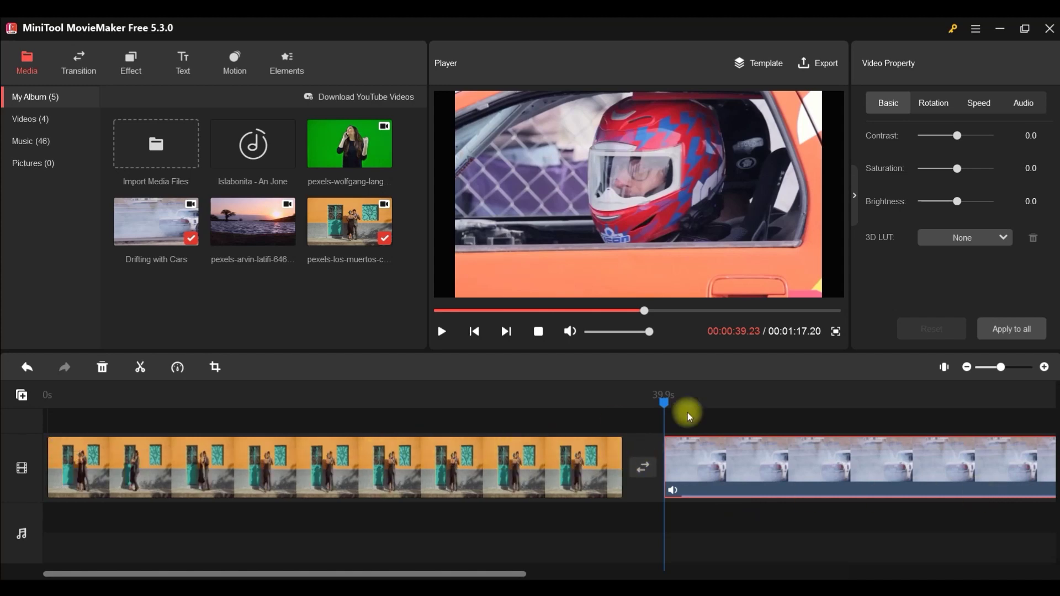
# Move the playhead back to about 8 seconds in the first clip.
pyautogui.click(469, 408)
pyautogui.moveTo(450, 414); pyautogui.dragTo(346, 414)
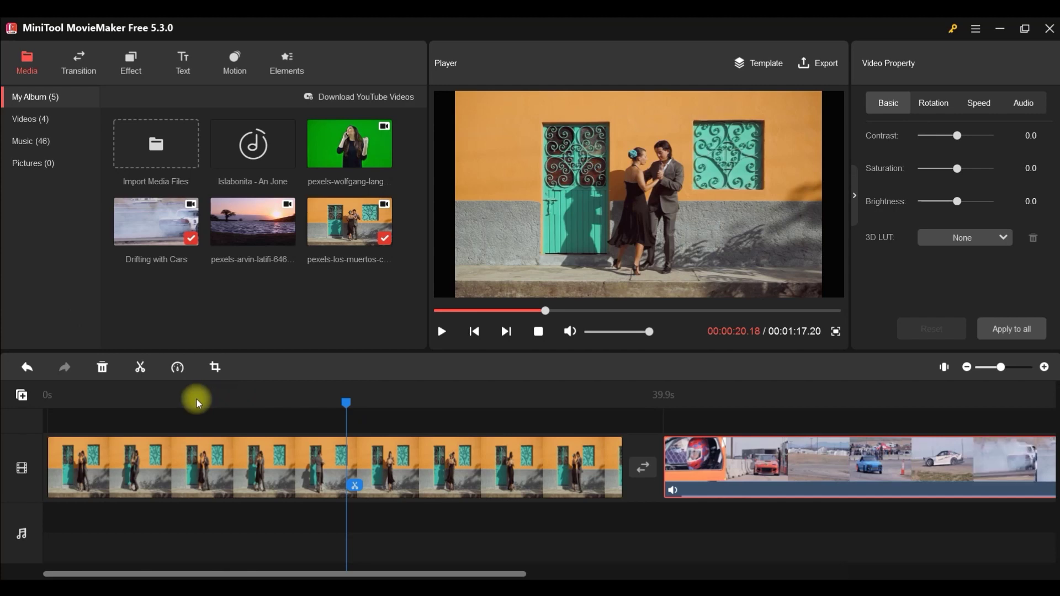
pyautogui.moveTo(347, 409); pyautogui.dragTo(170, 408)
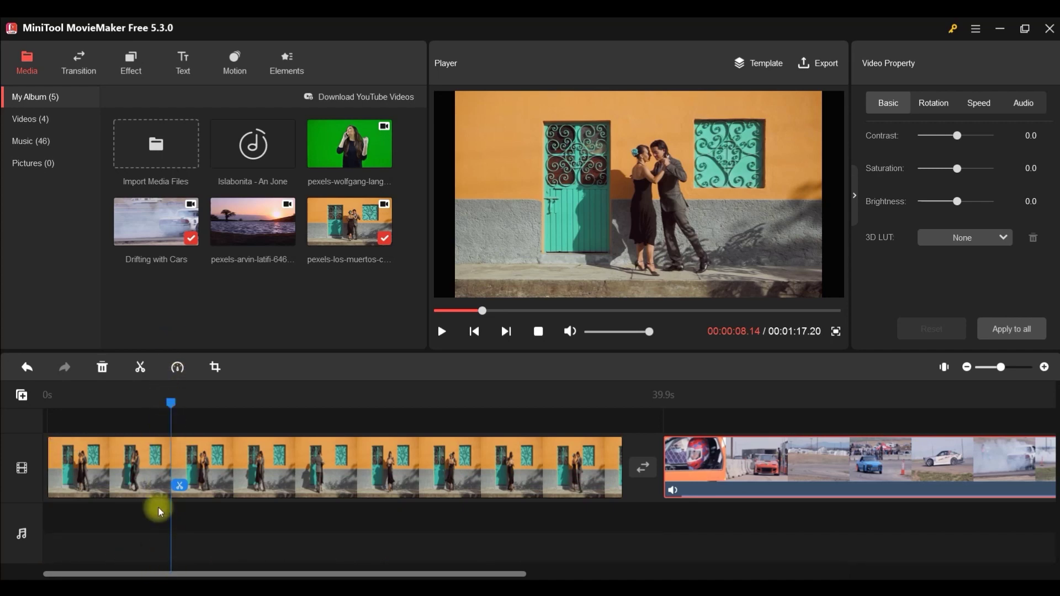
# Quick Split the dancing-couple clip at 8.4s.
pyautogui.click(169, 448)
pyautogui.click(199, 478)
pyautogui.click(180, 485)
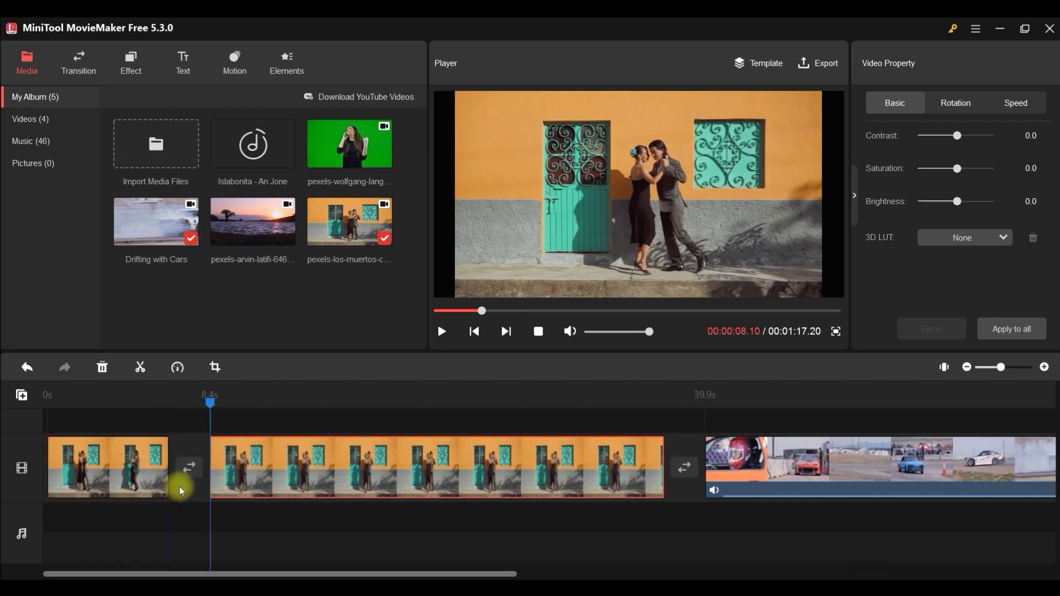
pyautogui.hotkey('ctrl', 'z')
pyautogui.click(144, 374)
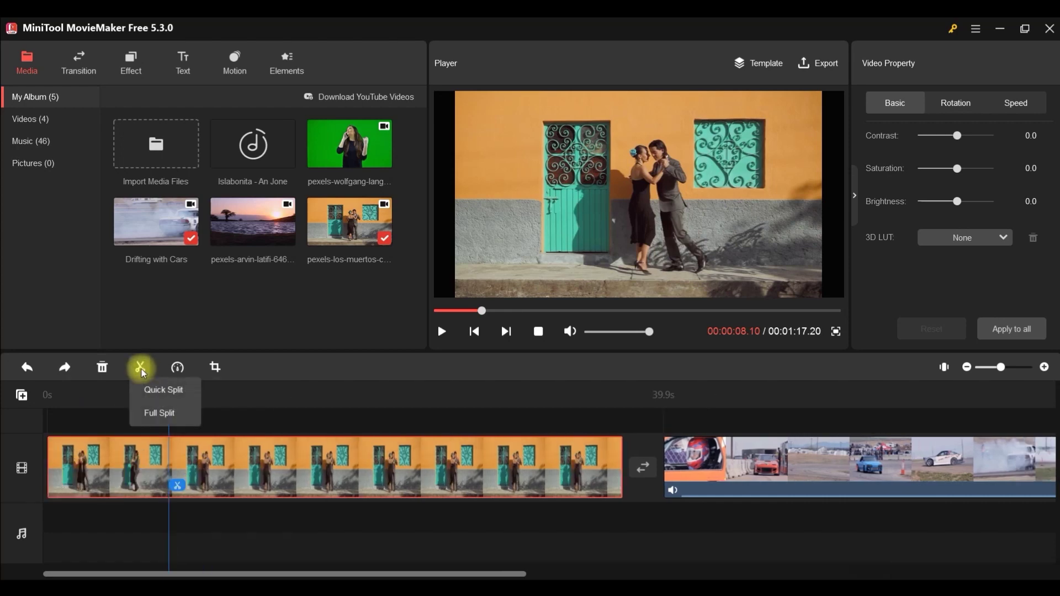
pyautogui.click(161, 392)
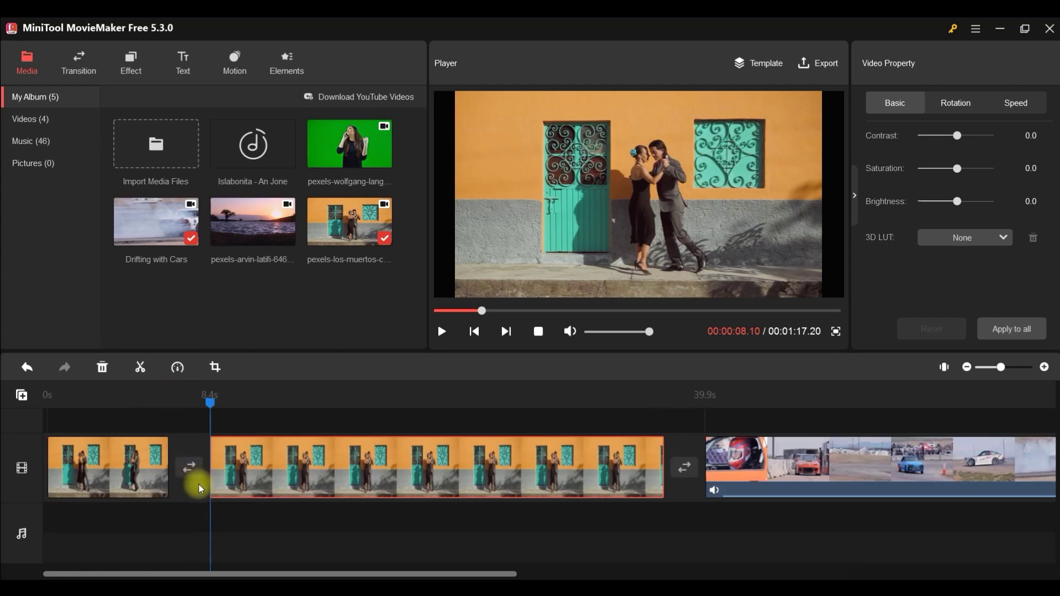
# Split the clip again at 25.6s and select the 17.2s middle piece.
pyautogui.moveTo(209, 399); pyautogui.dragTo(458, 413)
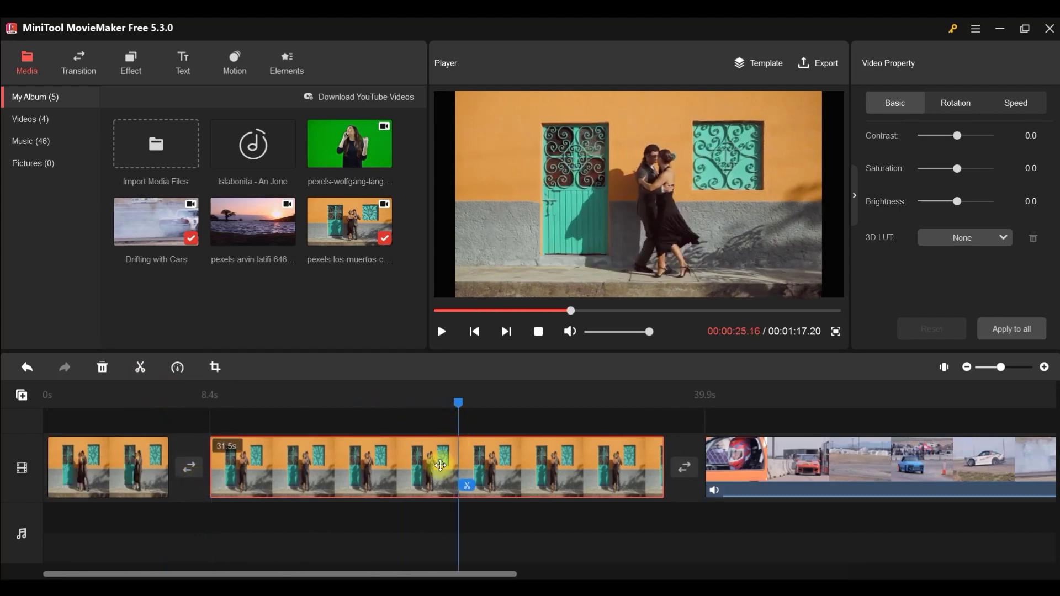
pyautogui.click(142, 367)
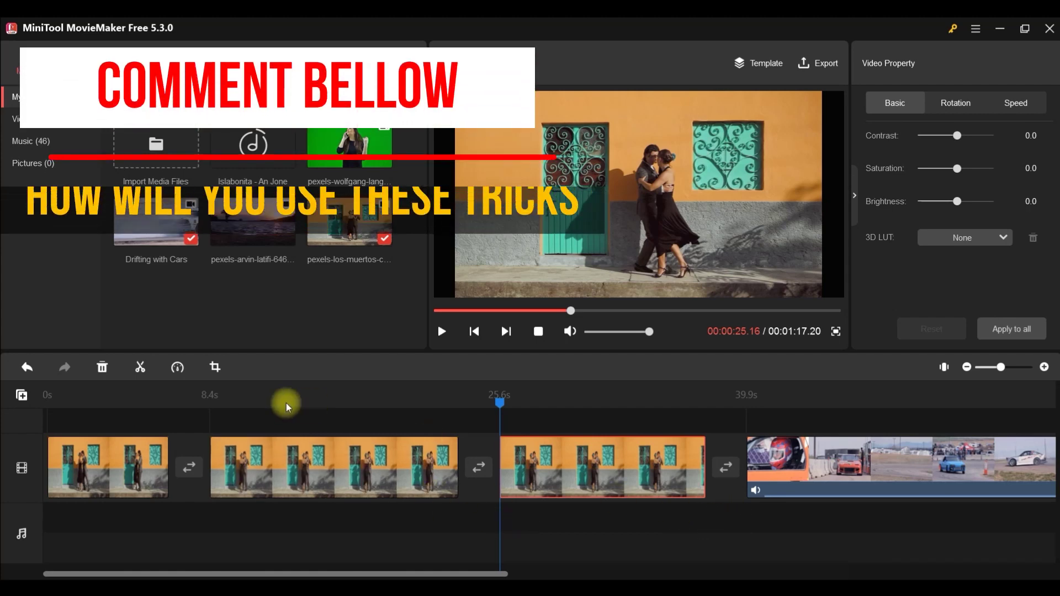
pyautogui.moveTo(498, 404); pyautogui.dragTo(12, 406)
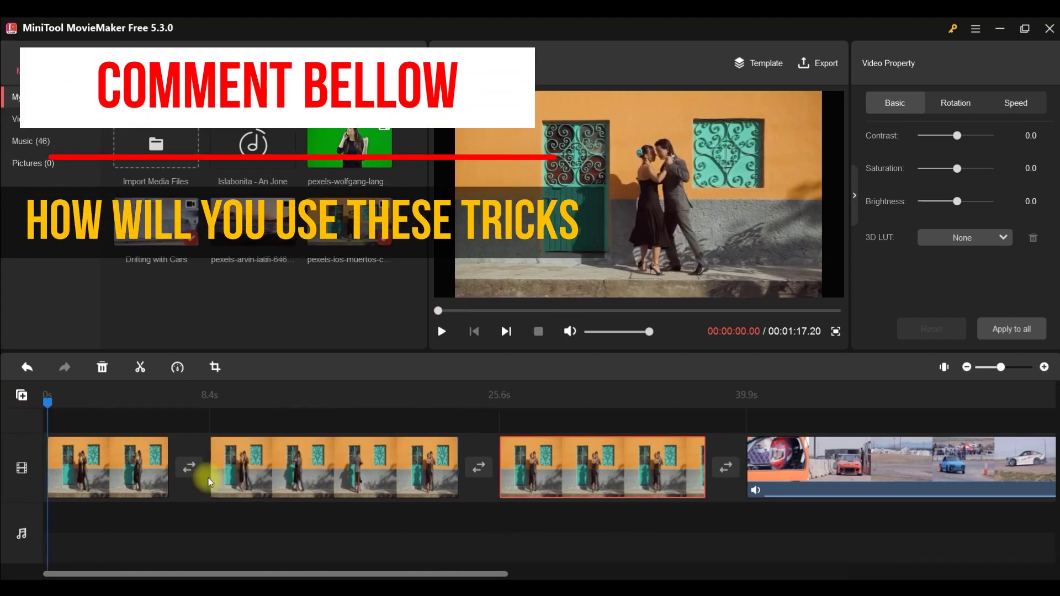
pyautogui.click(299, 477)
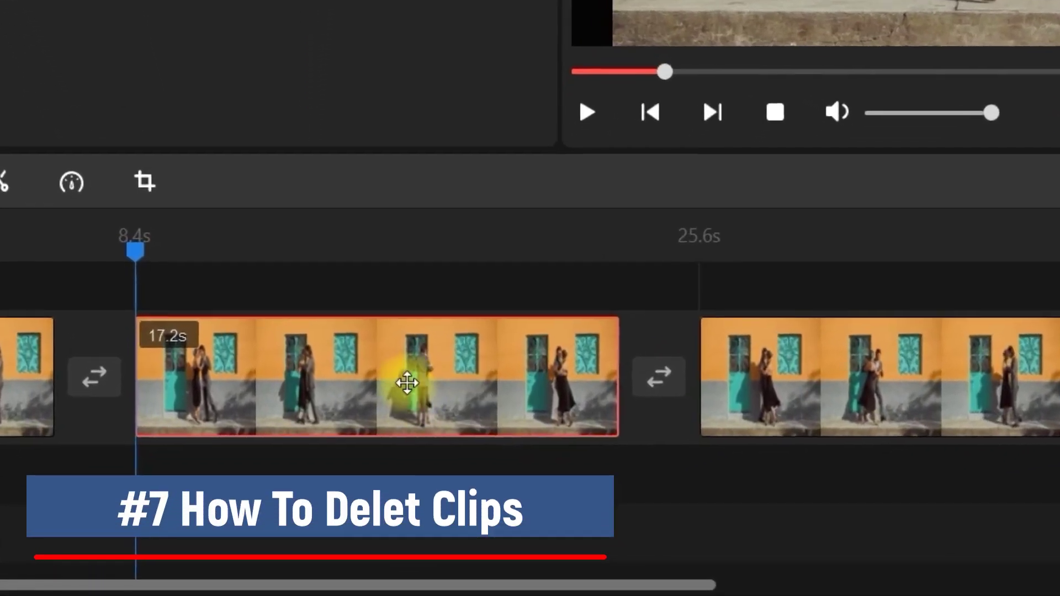
# Delete the 17.2s middle dancing-couple piece, then undo and redo the deletion.
pyautogui.rightClick(407, 383)
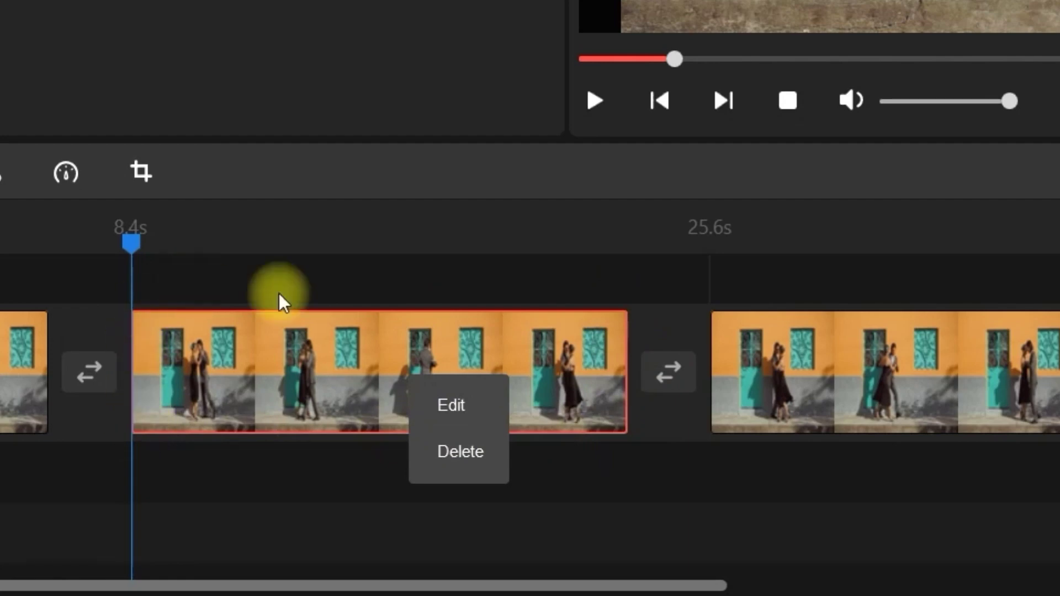
pyautogui.click(474, 451)
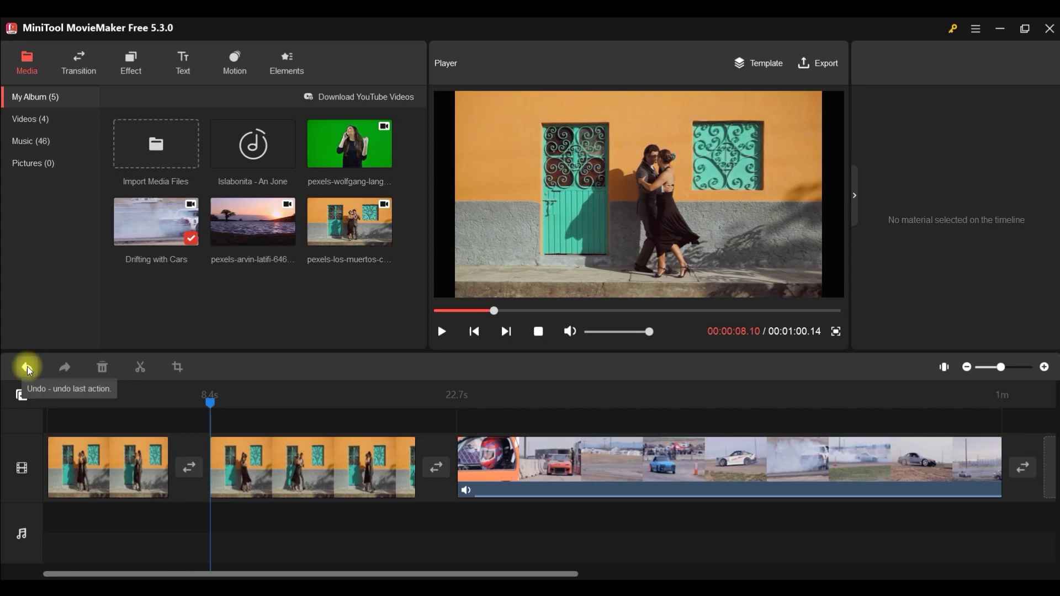
pyautogui.click(27, 369)
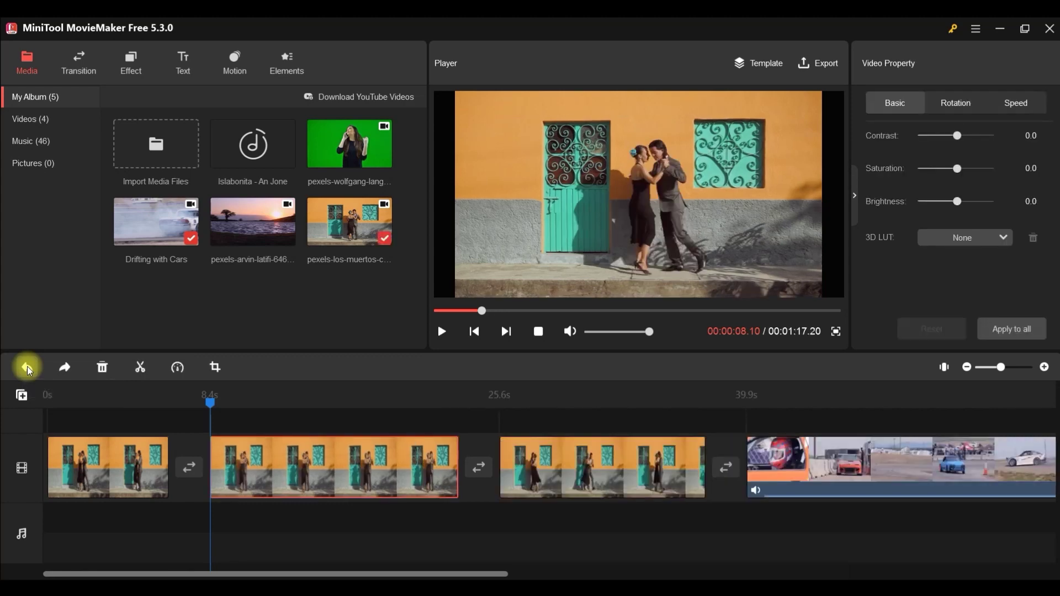
pyautogui.click(66, 369)
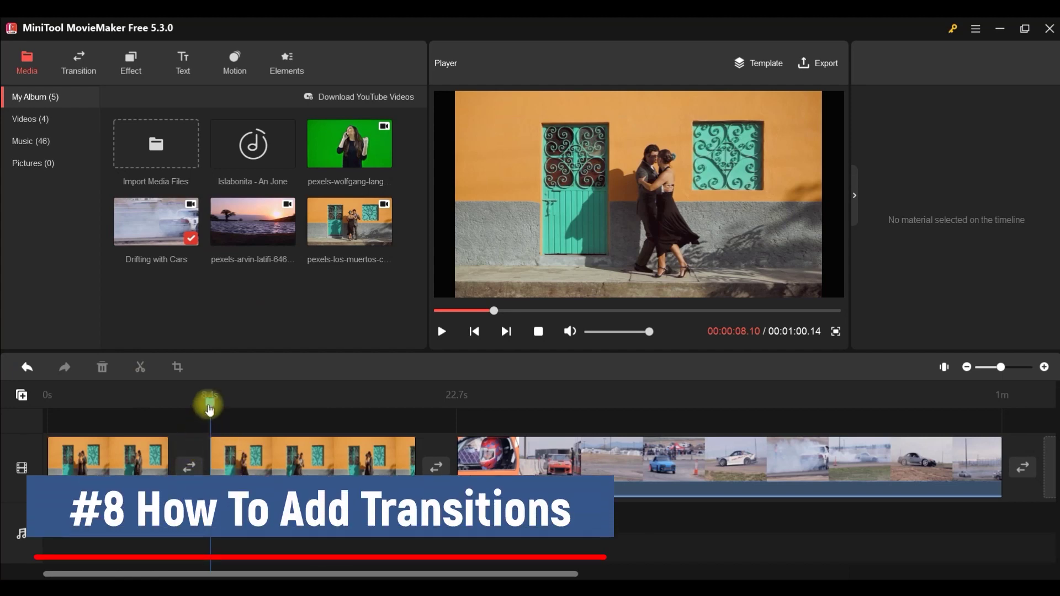
# Select the first clip and scroll through the Transition library.
pyautogui.moveTo(210, 410); pyautogui.dragTo(165, 407)
pyautogui.click(126, 466)
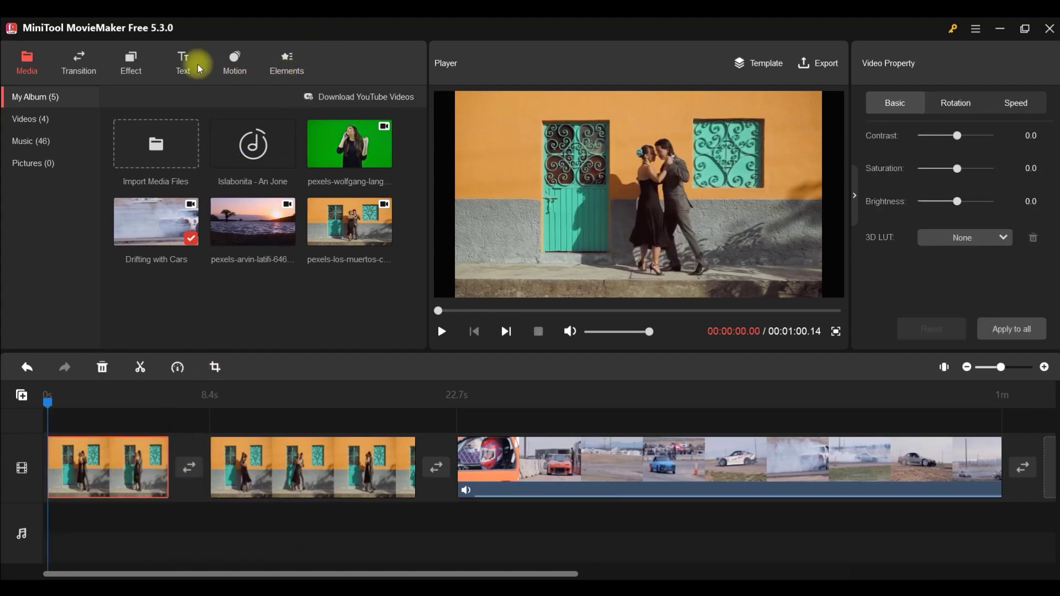
pyautogui.click(81, 58)
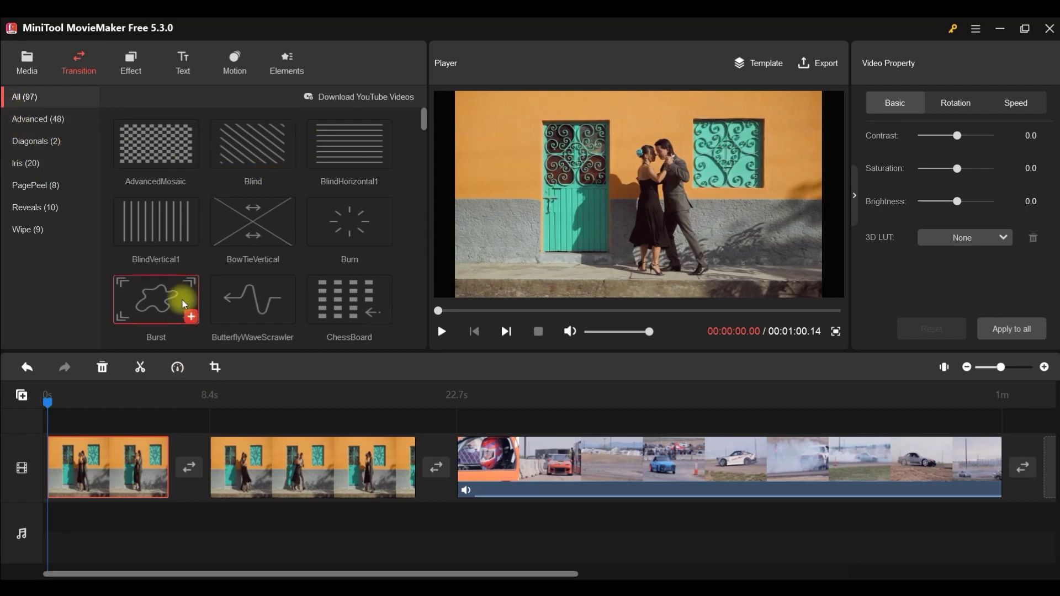
pyautogui.scroll(-2, 216, 214)
pyautogui.scroll(-3, 220, 237)
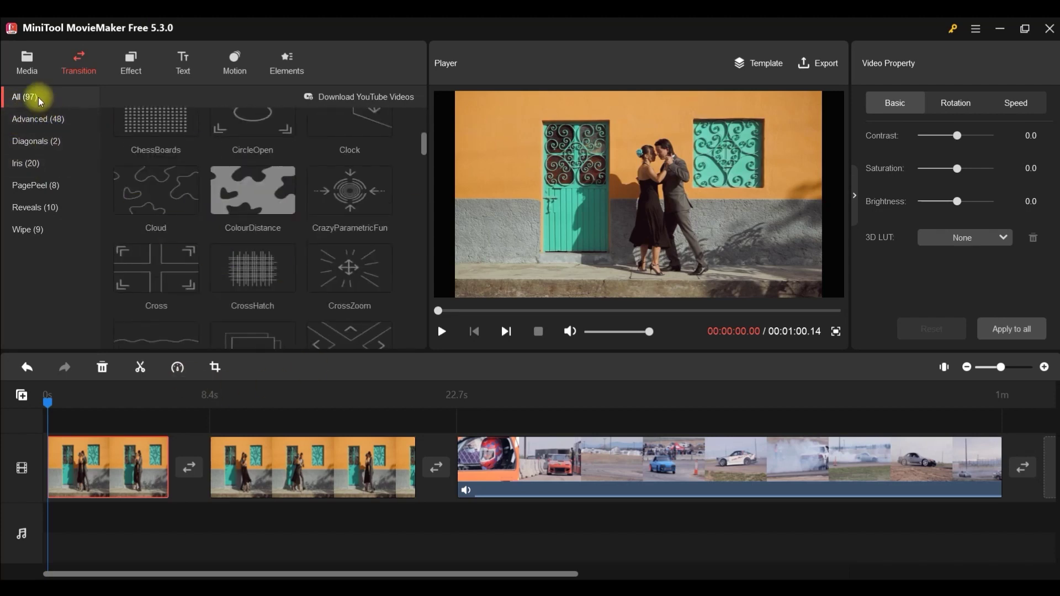
pyautogui.scroll(-2, 178, 187)
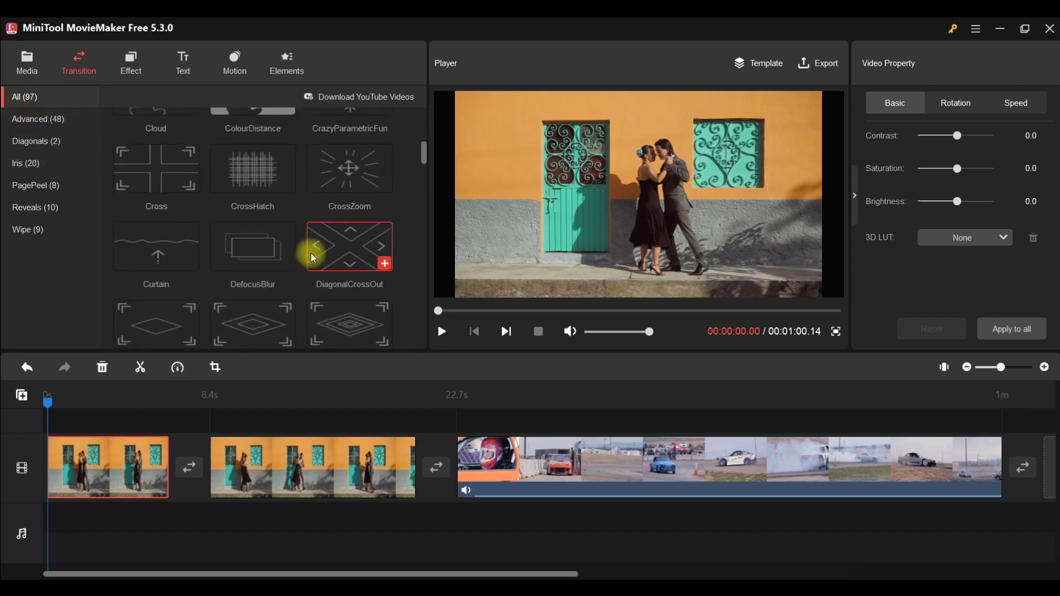
pyautogui.scroll(-3, 342, 294)
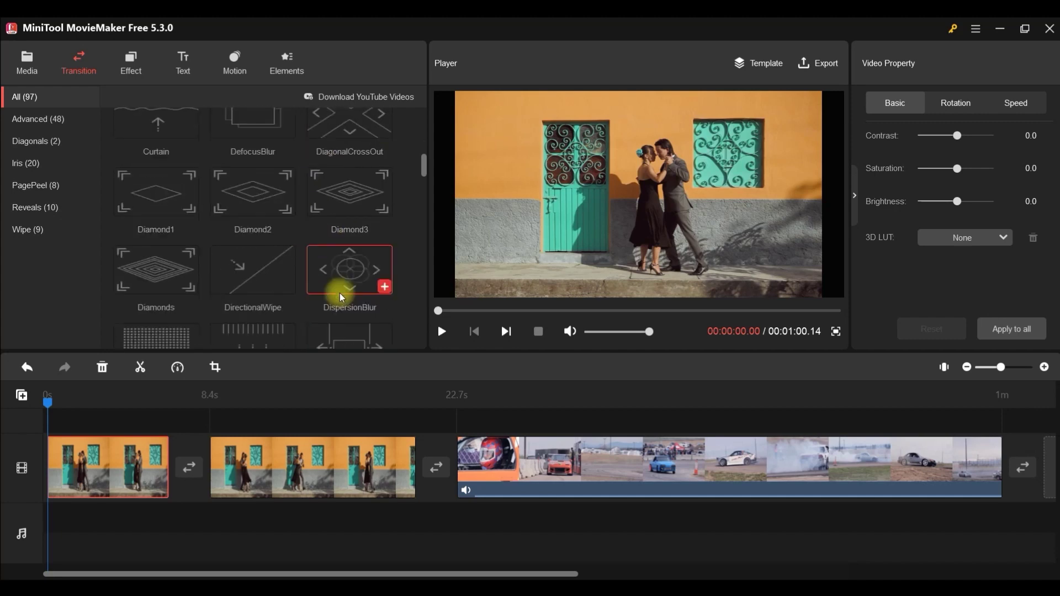
pyautogui.scroll(4, 309, 298)
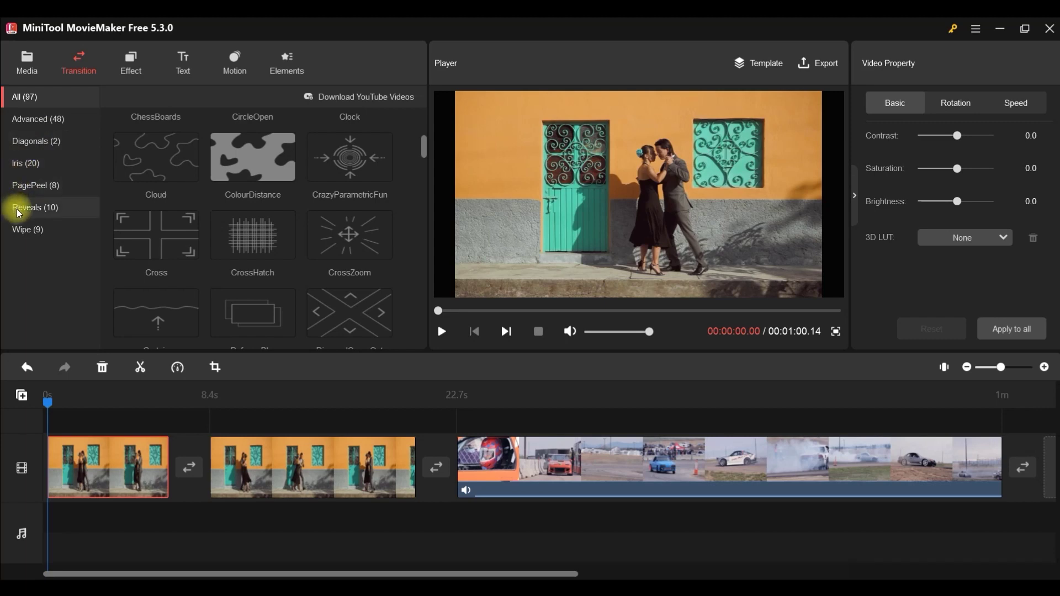
# Browse the Wipe, Diagonals, Advanced and PagePeel transition categories.
pyautogui.click(25, 233)
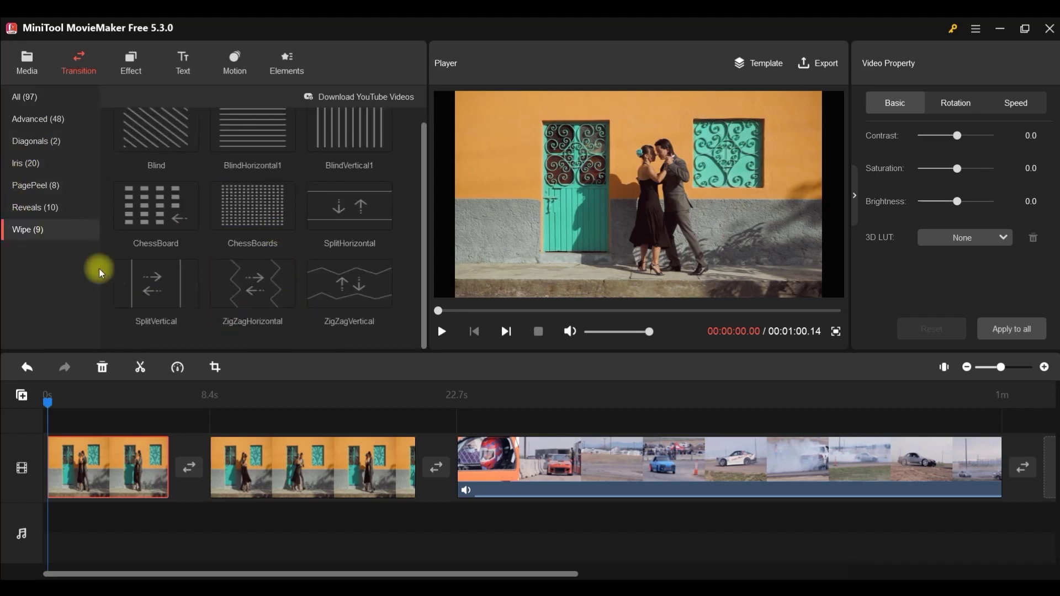
pyautogui.click(25, 148)
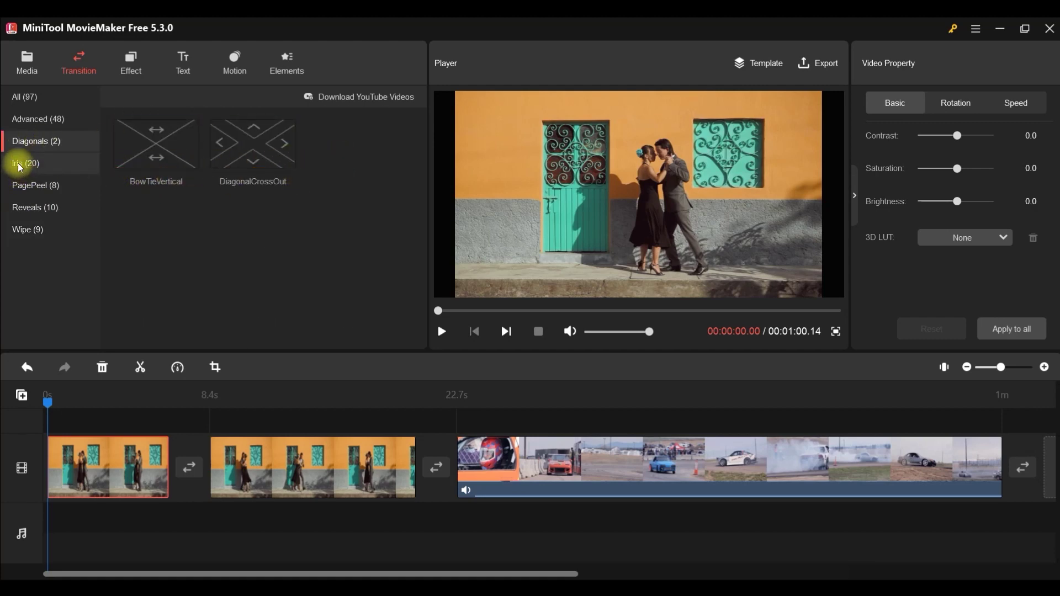
pyautogui.click(22, 118)
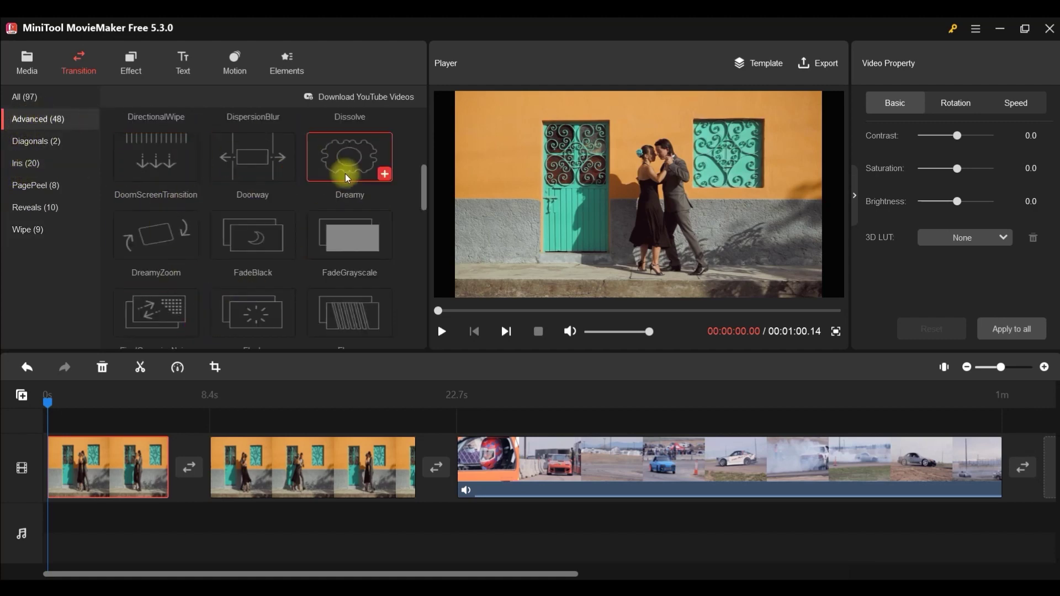
pyautogui.scroll(-5, 251, 266)
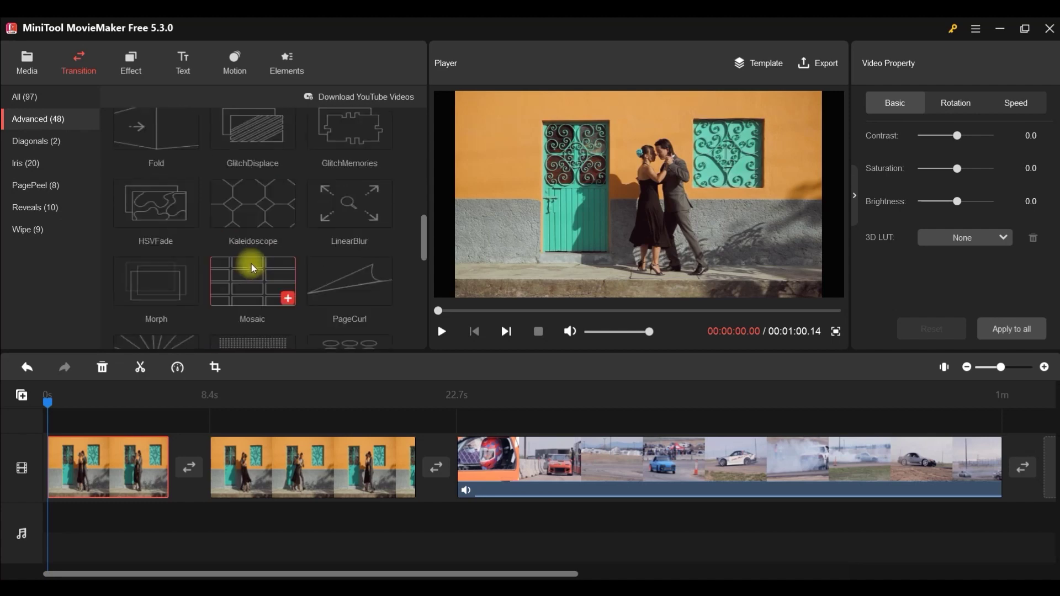
pyautogui.scroll(-2, 252, 264)
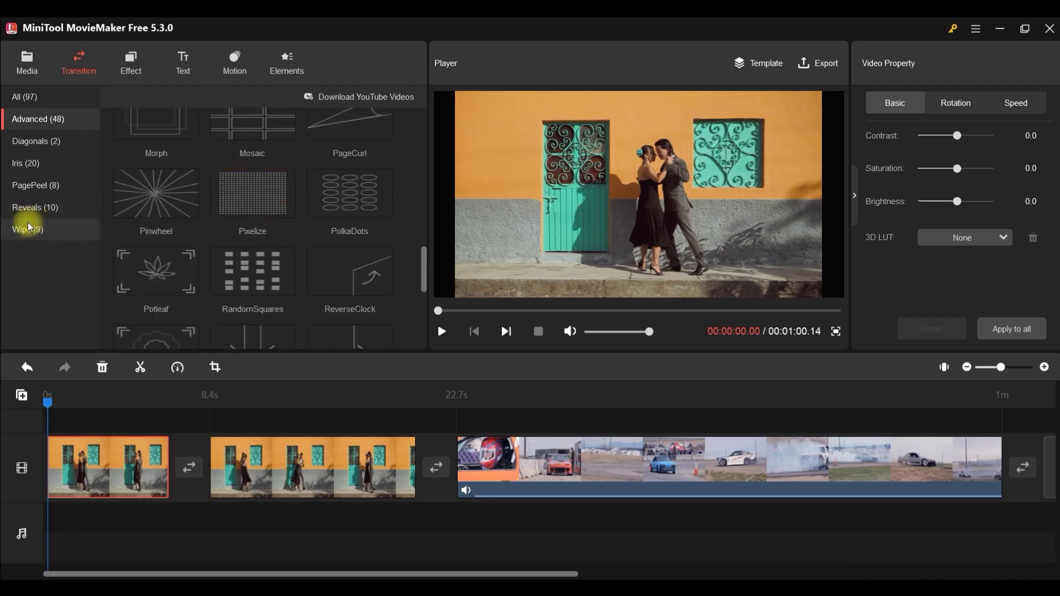
pyautogui.click(34, 187)
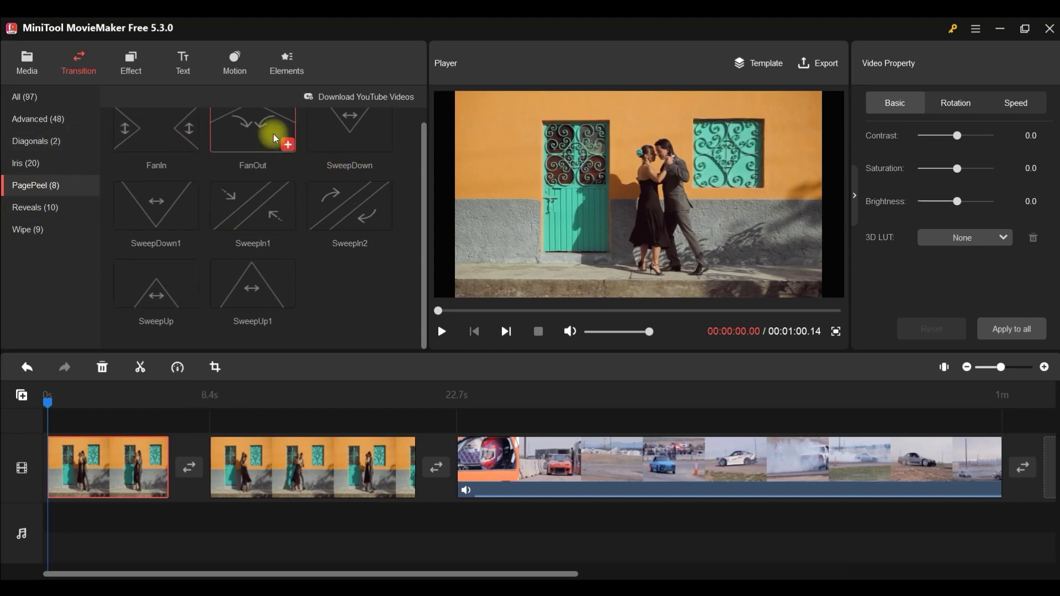
# Add the PagePeel SweepDown transition between the second and third clips.
pyautogui.moveTo(356, 114)
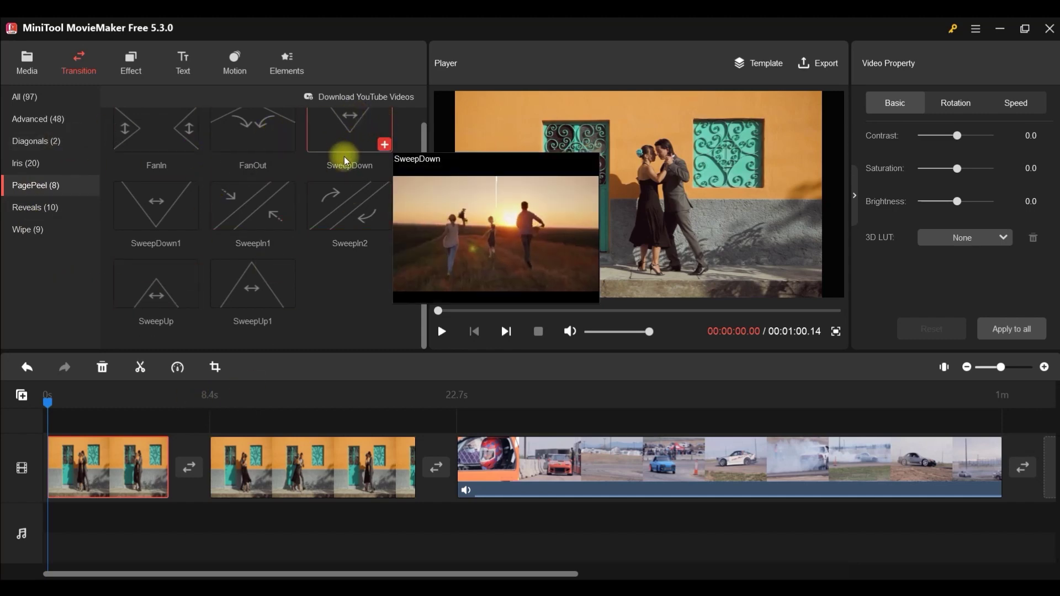
pyautogui.moveTo(384, 136)
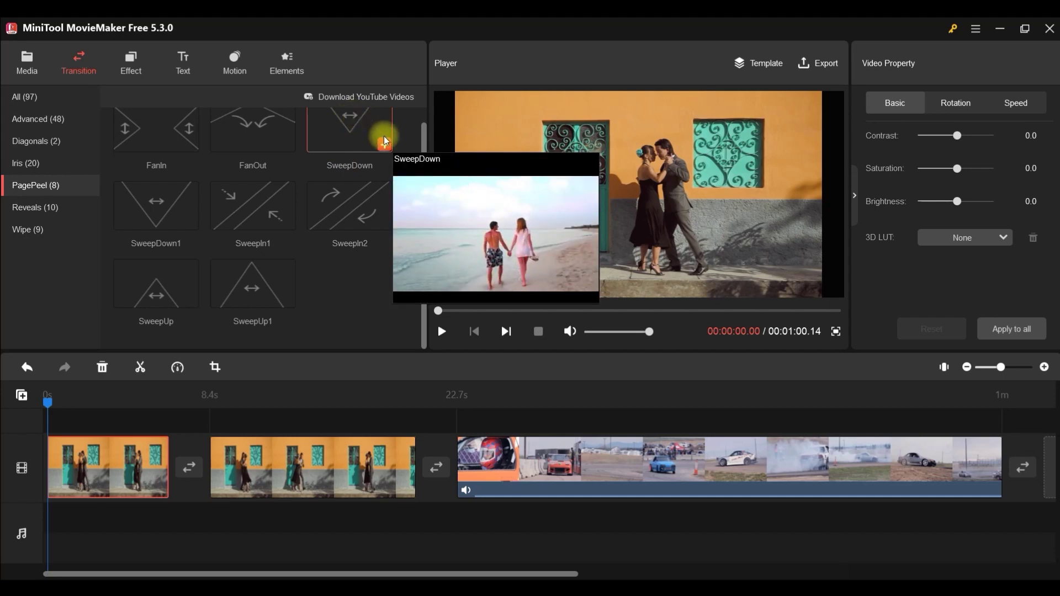
pyautogui.scroll(1, 366, 137)
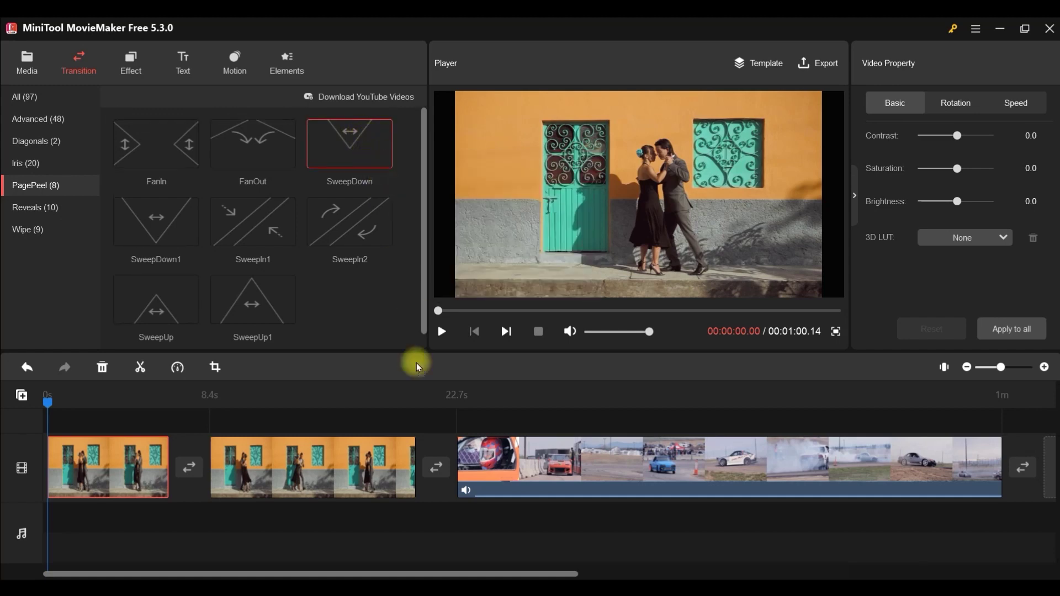
pyautogui.click(433, 472)
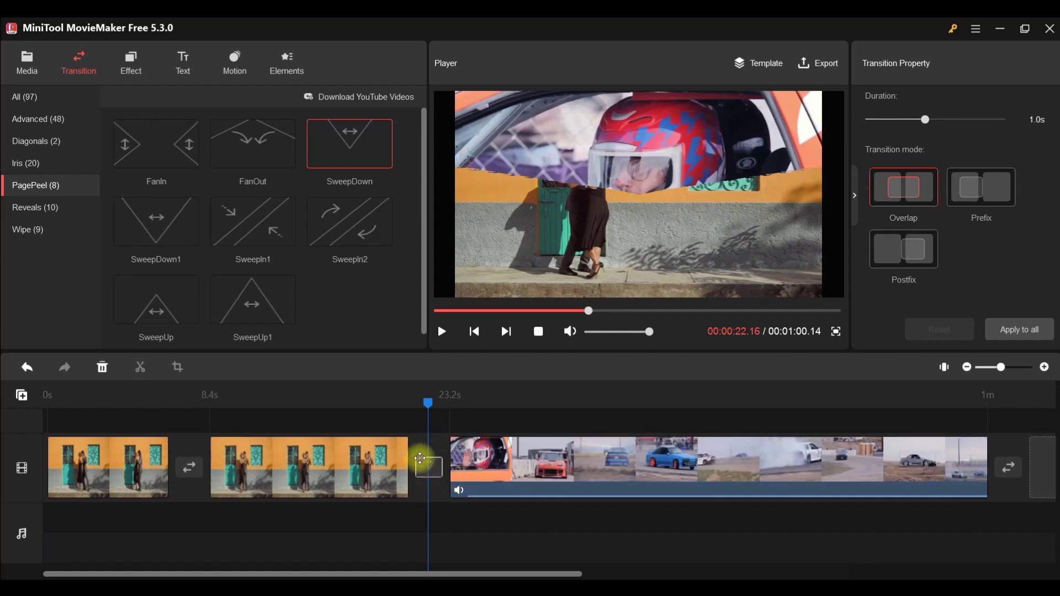
# Add the Wipe BlindHorizontal1 transition between the first two clips.
pyautogui.click(25, 229)
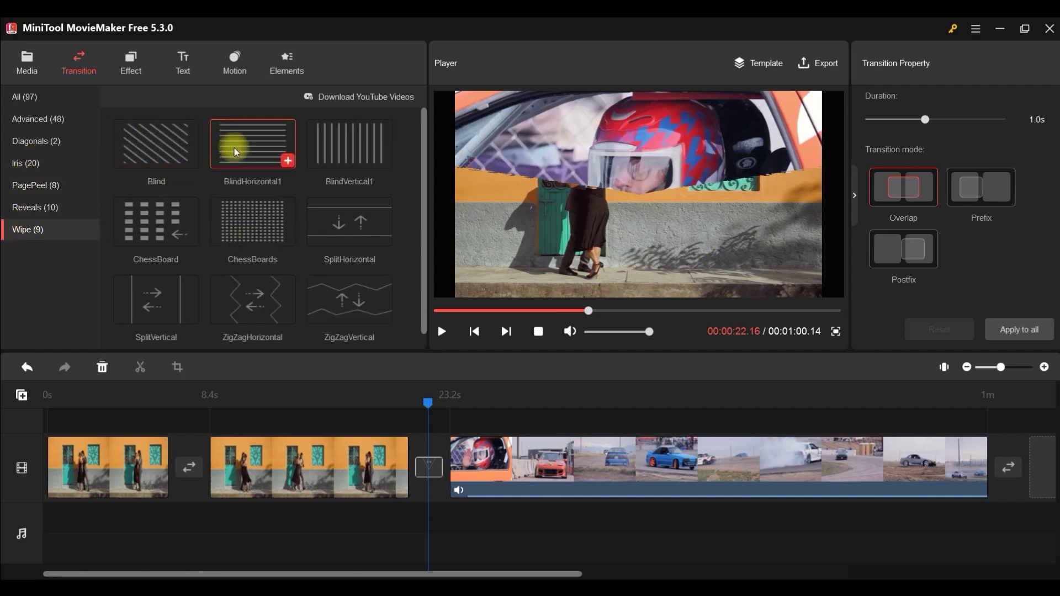
pyautogui.moveTo(235, 147)
pyautogui.click(188, 468)
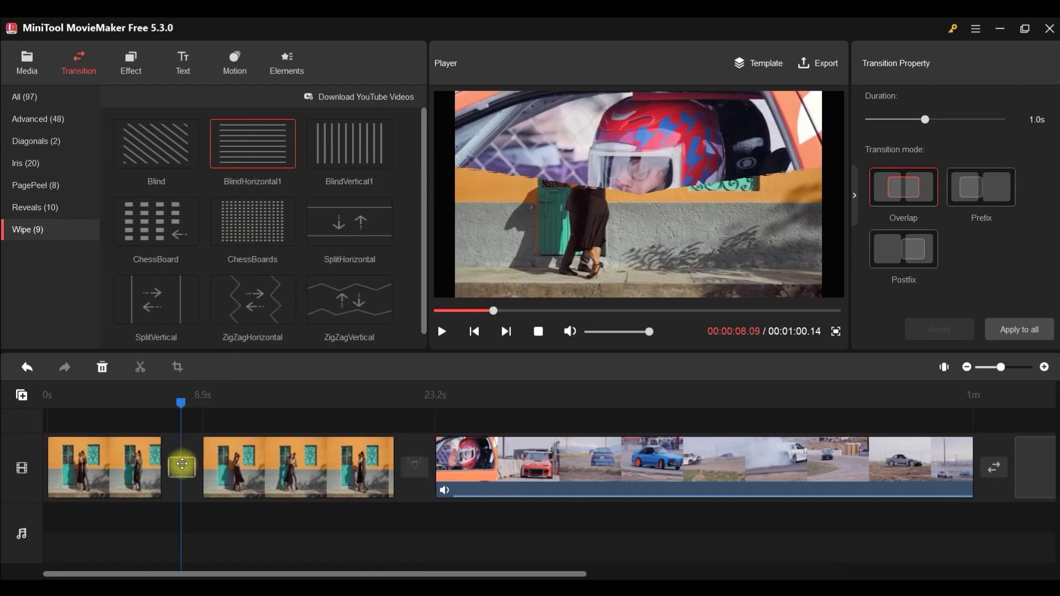
pyautogui.click(386, 461)
# Trim the second dancing-couple piece so the project totals 00:00:58.20, playhead back at 0s.
pyautogui.moveTo(394, 446)
pyautogui.mouseDown()
pyautogui.moveTo(316, 445)
pyautogui.moveTo(326, 443)
pyautogui.mouseUp()
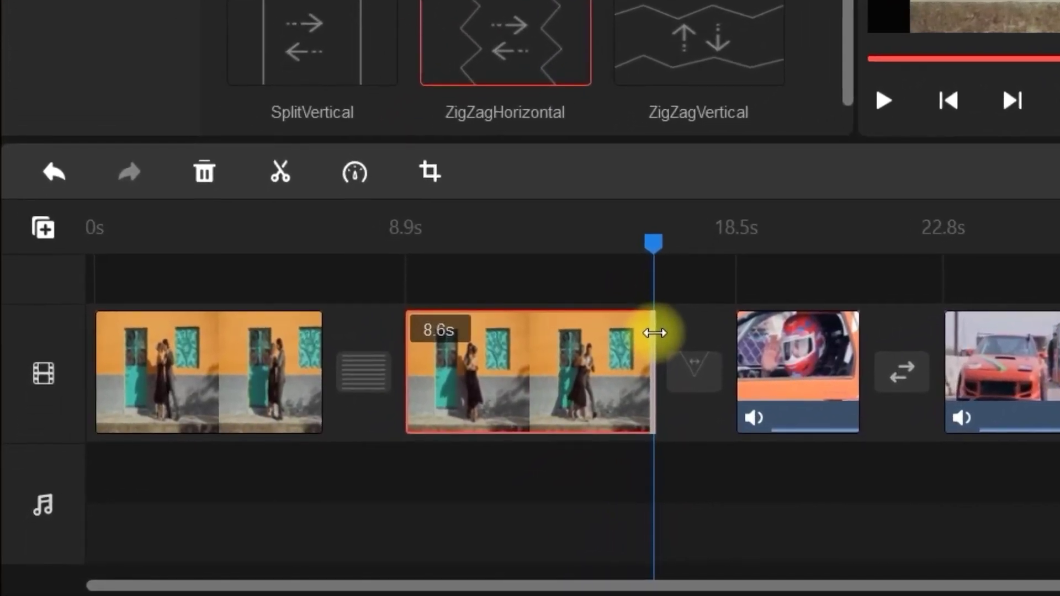
pyautogui.moveTo(655, 332); pyautogui.dragTo(552, 348)
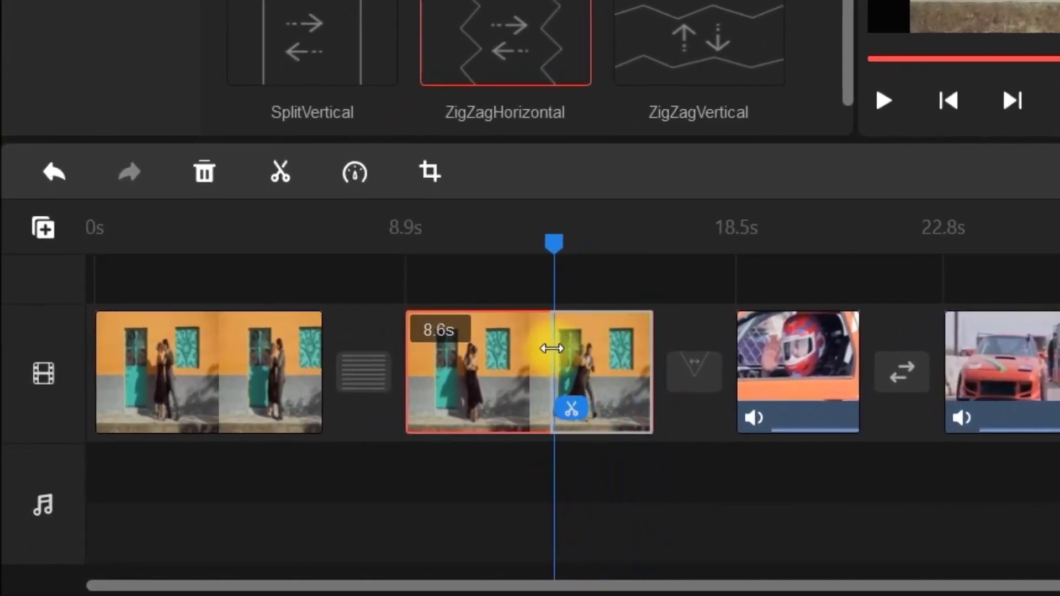
pyautogui.moveTo(552, 348); pyautogui.dragTo(739, 387)
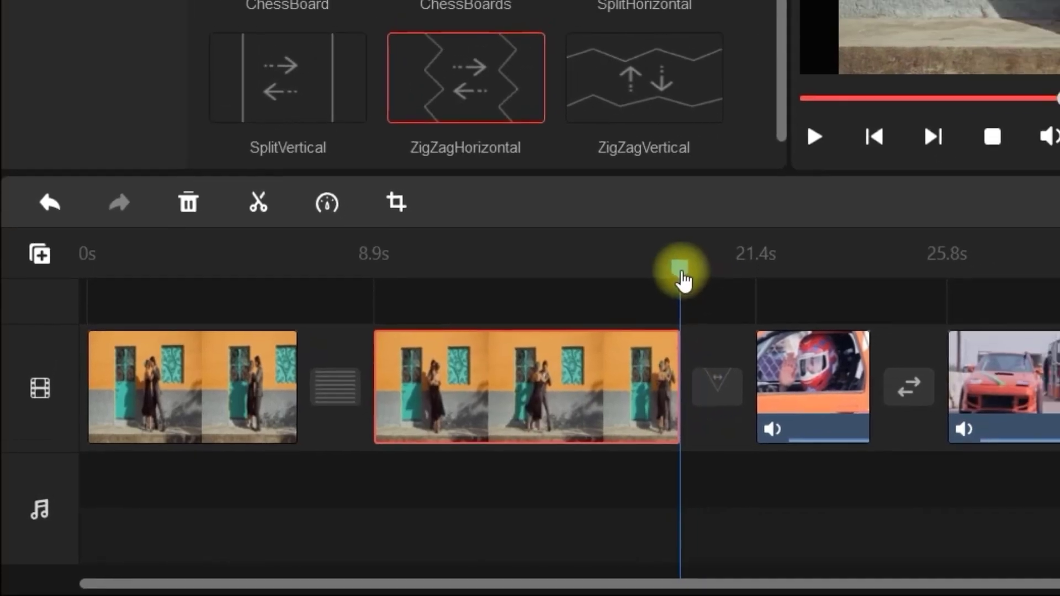
pyautogui.moveTo(683, 280); pyautogui.dragTo(88, 280)
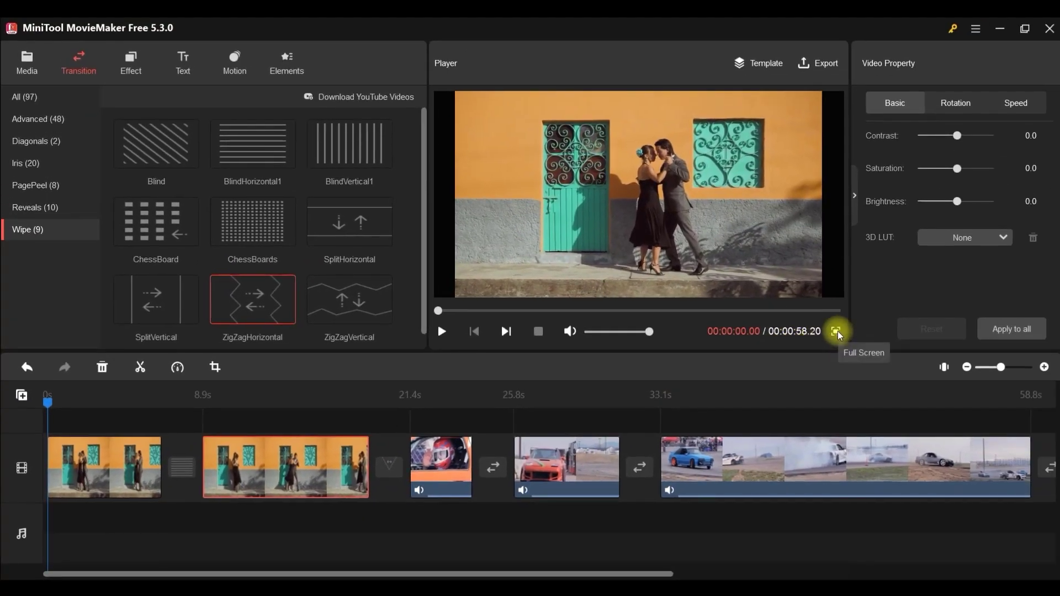
pyautogui.press('space')
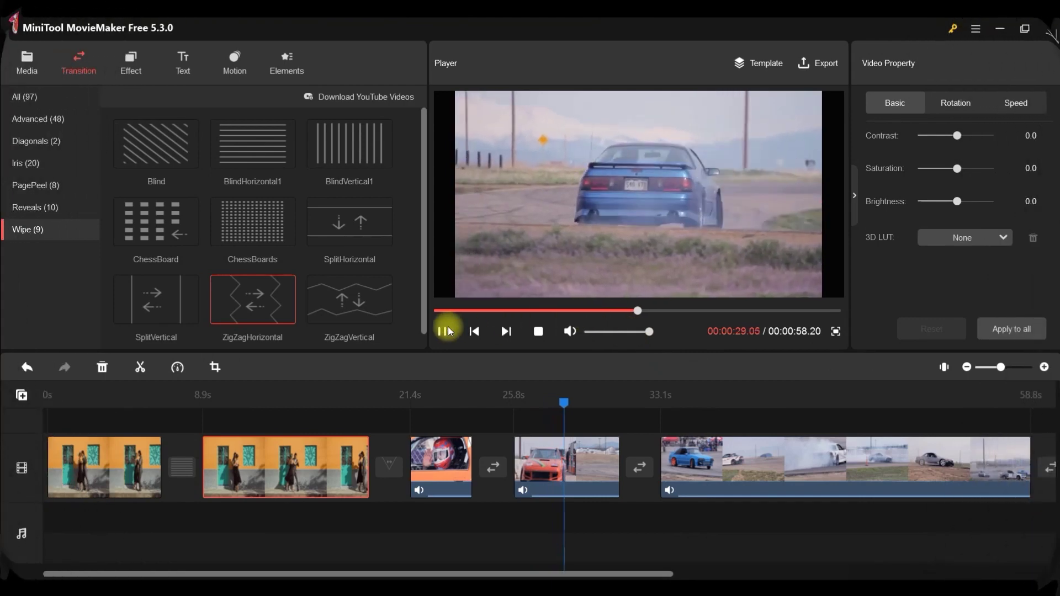
pyautogui.click(447, 331)
pyautogui.moveTo(566, 402); pyautogui.dragTo(5, 401)
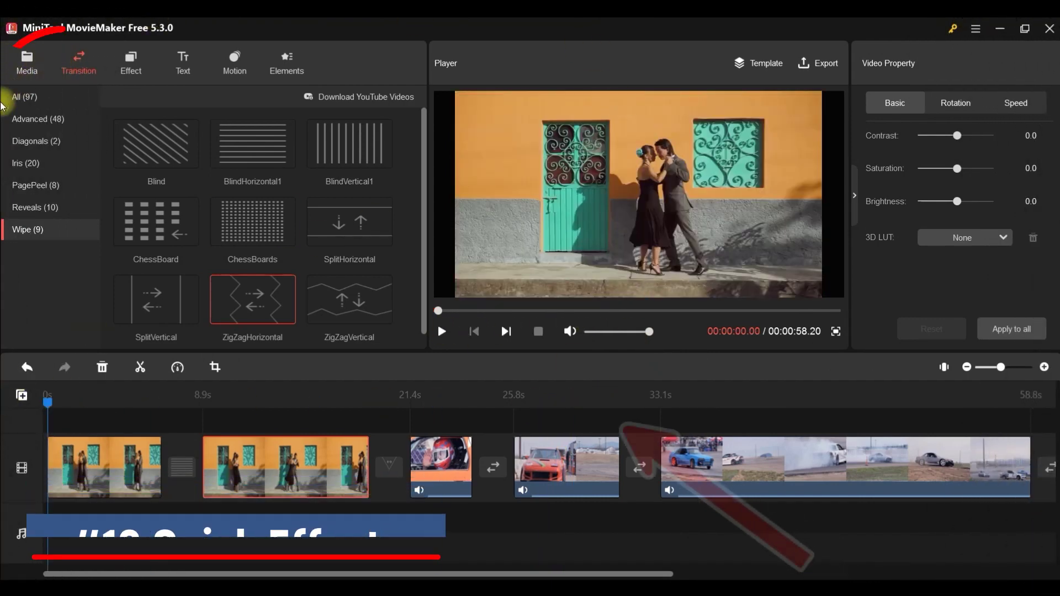
# Open the Effect library and look through the Instagram-Like, Common and MotionBlur effects.
pyautogui.click(129, 65)
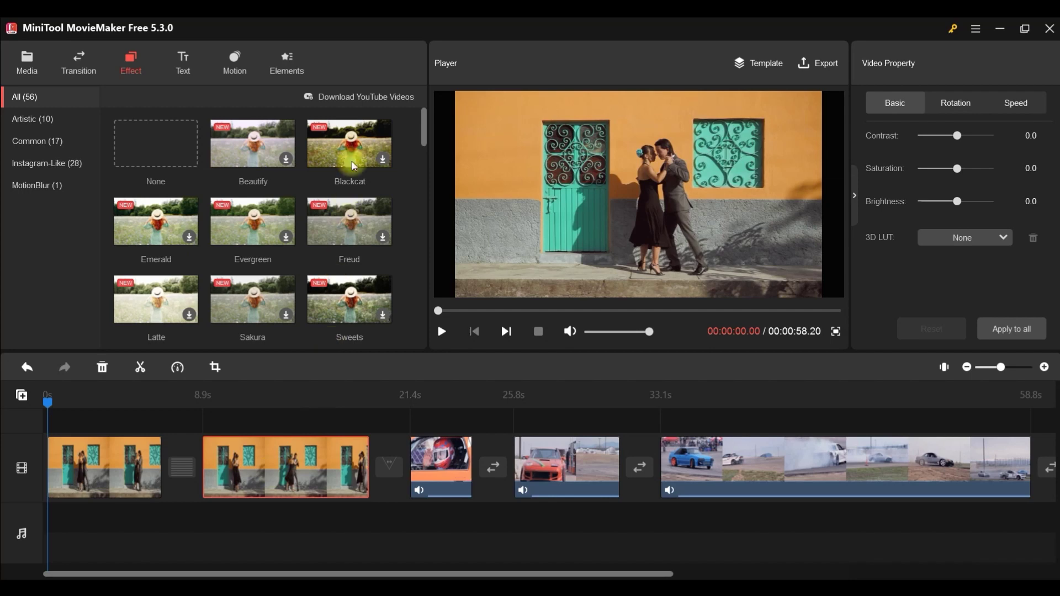
pyautogui.scroll(-1, 292, 143)
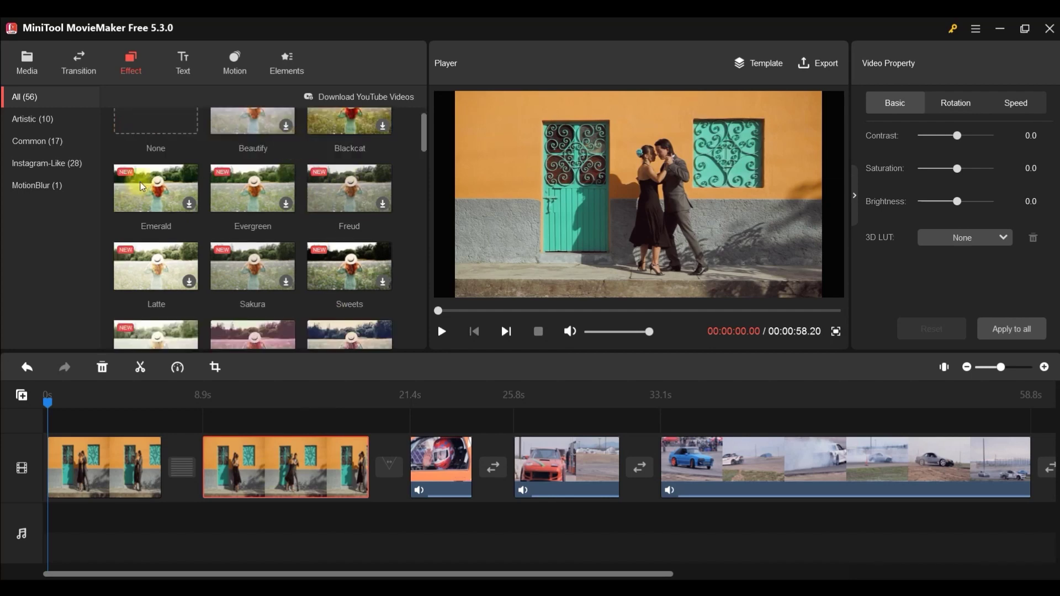
pyautogui.click(33, 166)
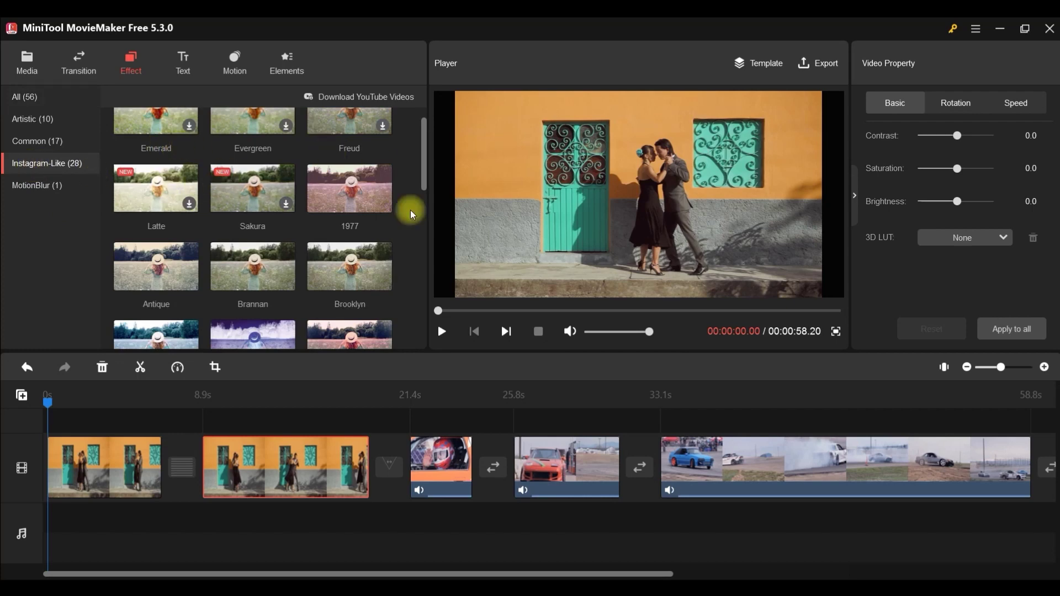
pyautogui.click(29, 139)
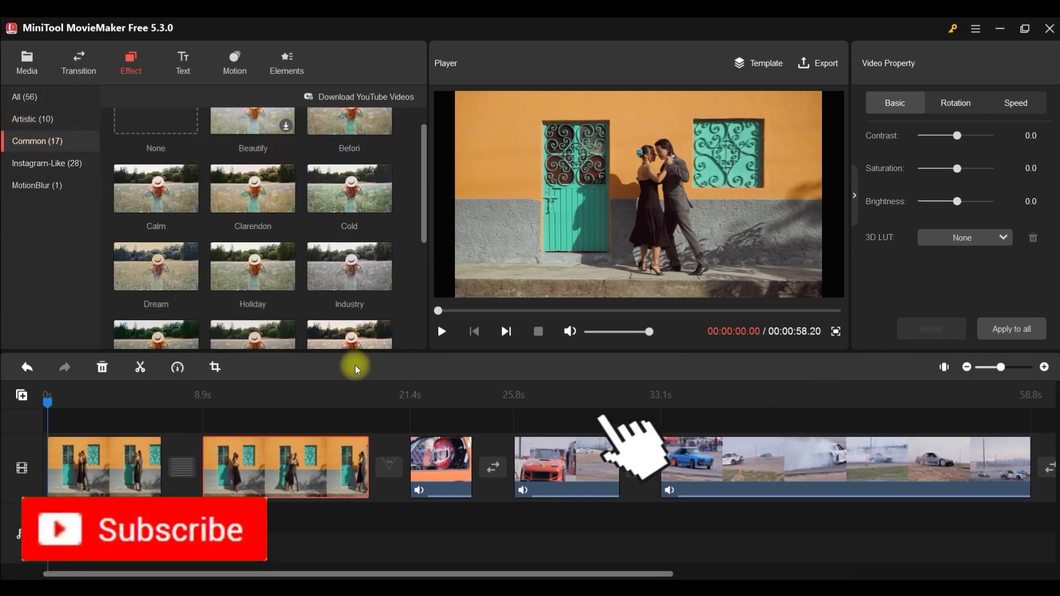
pyautogui.click(44, 182)
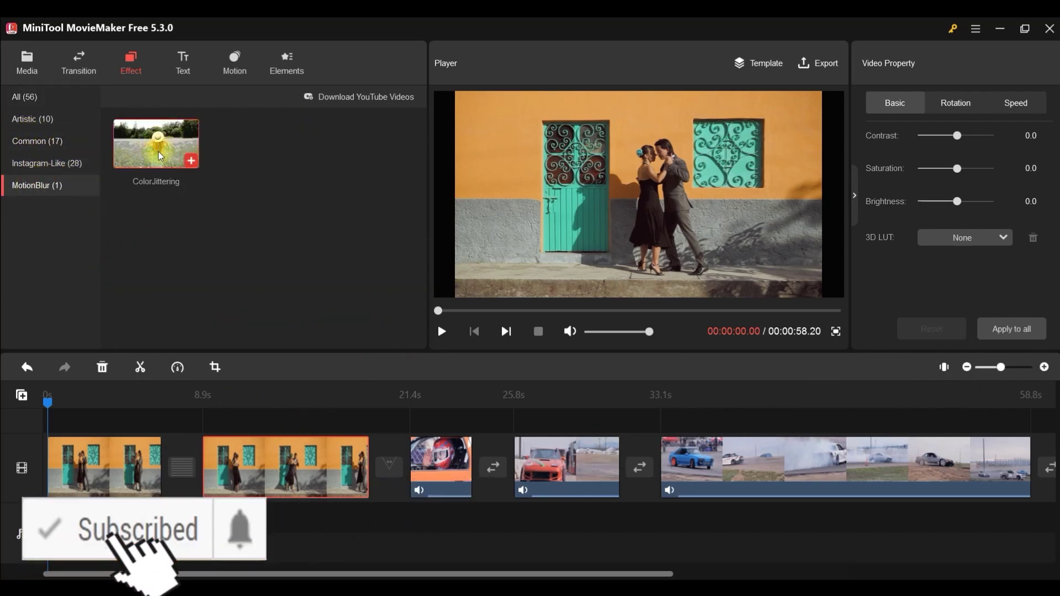
# Show the Artistic effects and select the second tango clip for Blackcat.
pyautogui.click(42, 117)
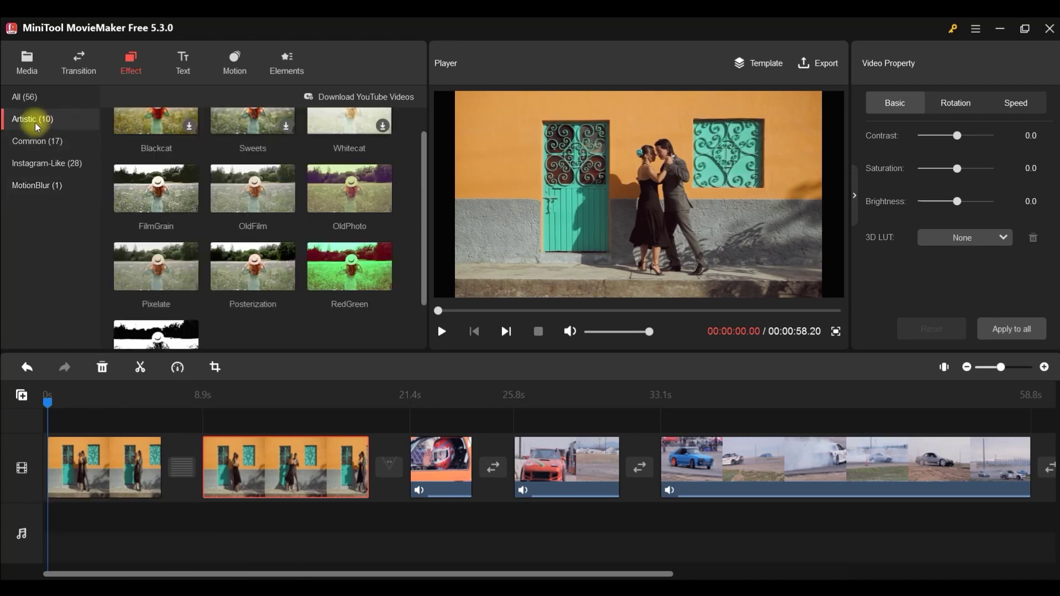
pyautogui.scroll(1, 280, 253)
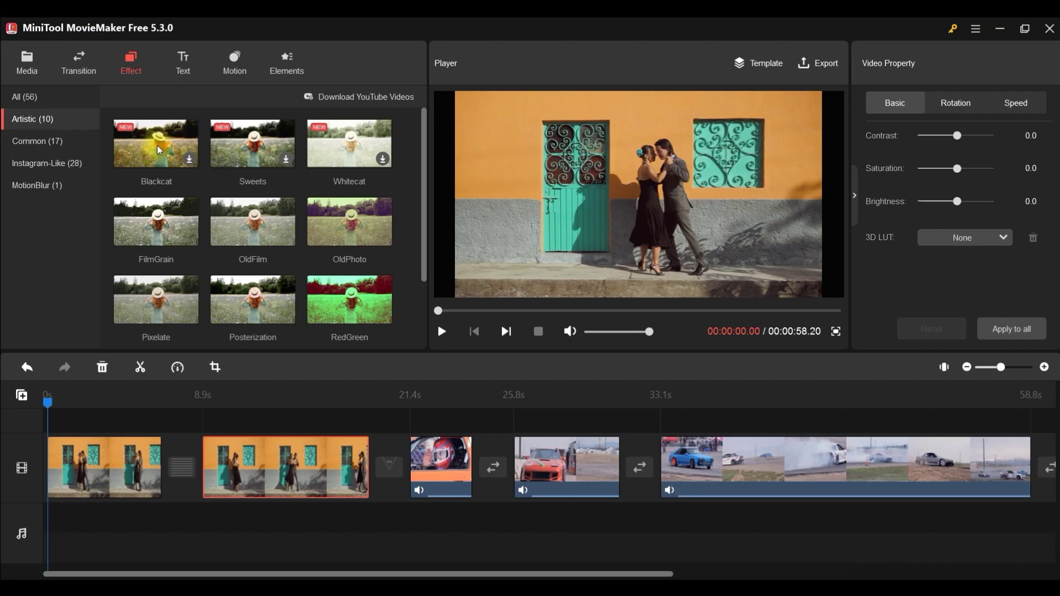
pyautogui.click(278, 460)
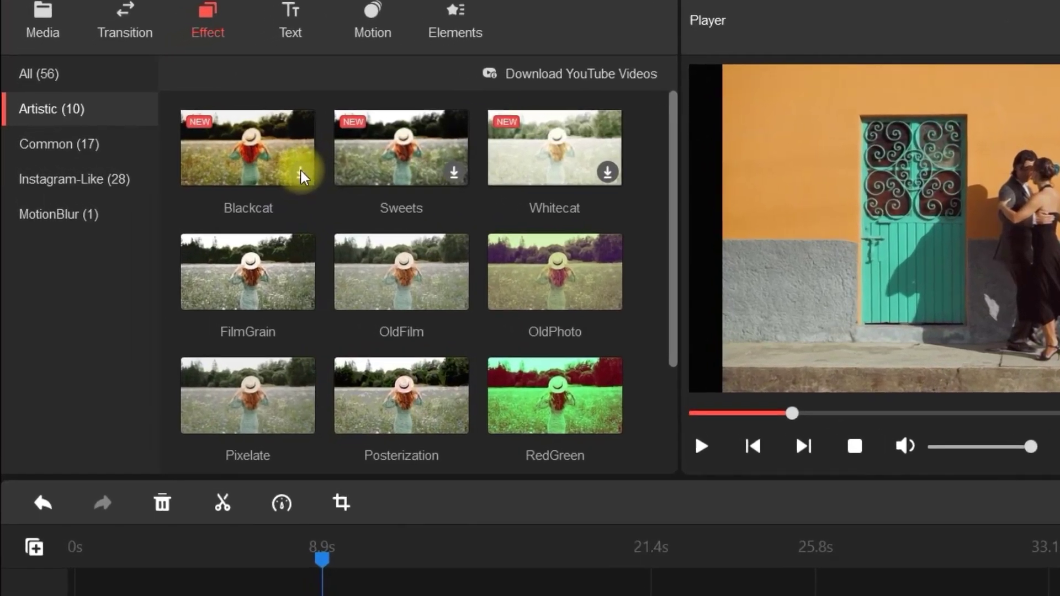
pyautogui.moveTo(205, 163)
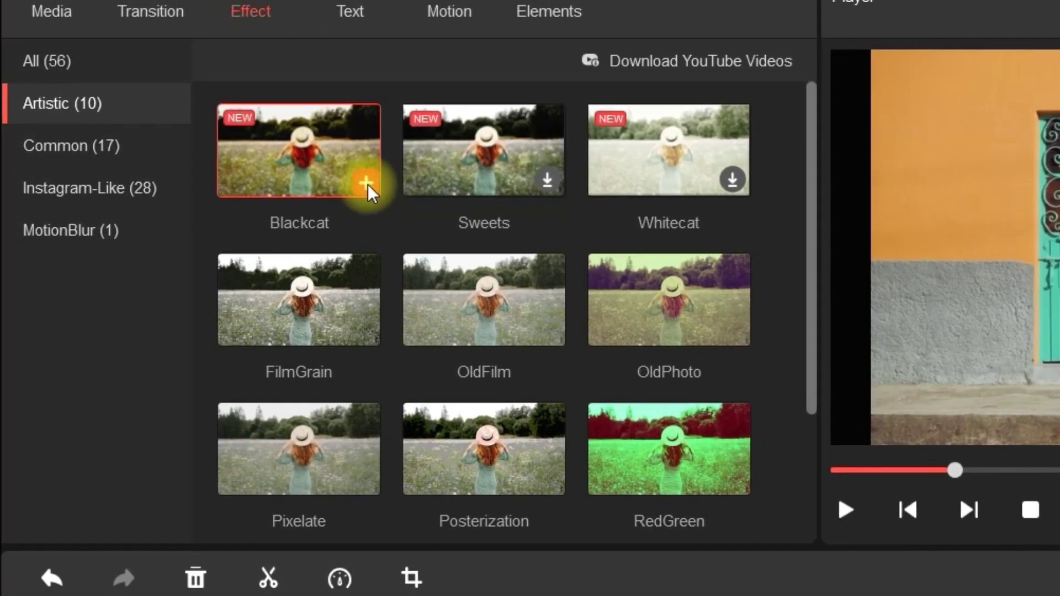
# Apply Blackcat to the second tango clip, set contrast to -66.7 and adjust brightness.
pyautogui.click(381, 186)
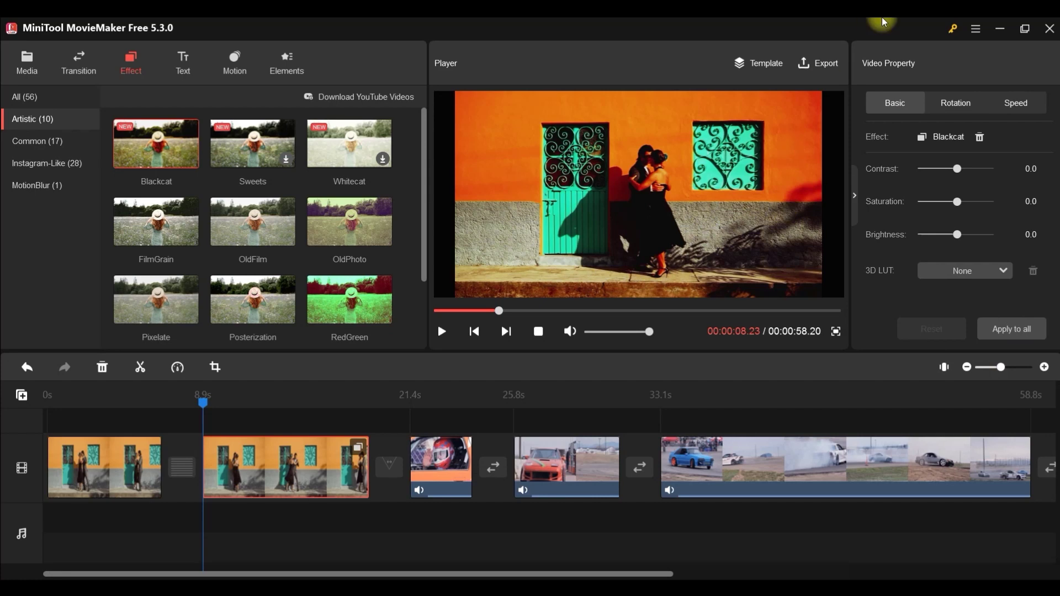
pyautogui.moveTo(959, 170); pyautogui.dragTo(933, 173)
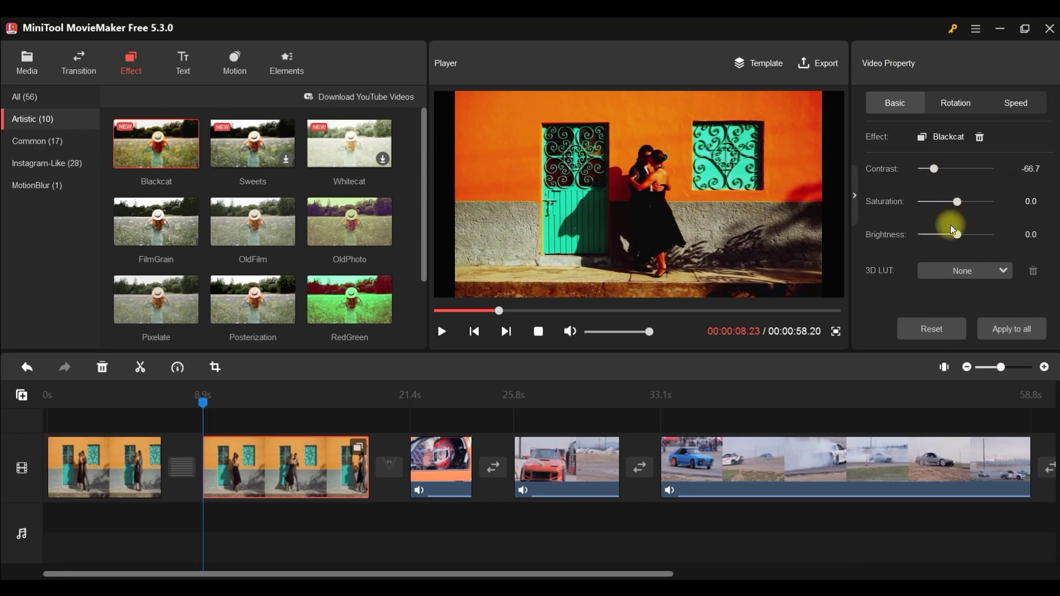
pyautogui.moveTo(954, 234); pyautogui.dragTo(948, 202)
pyautogui.moveTo(973, 239); pyautogui.dragTo(953, 237)
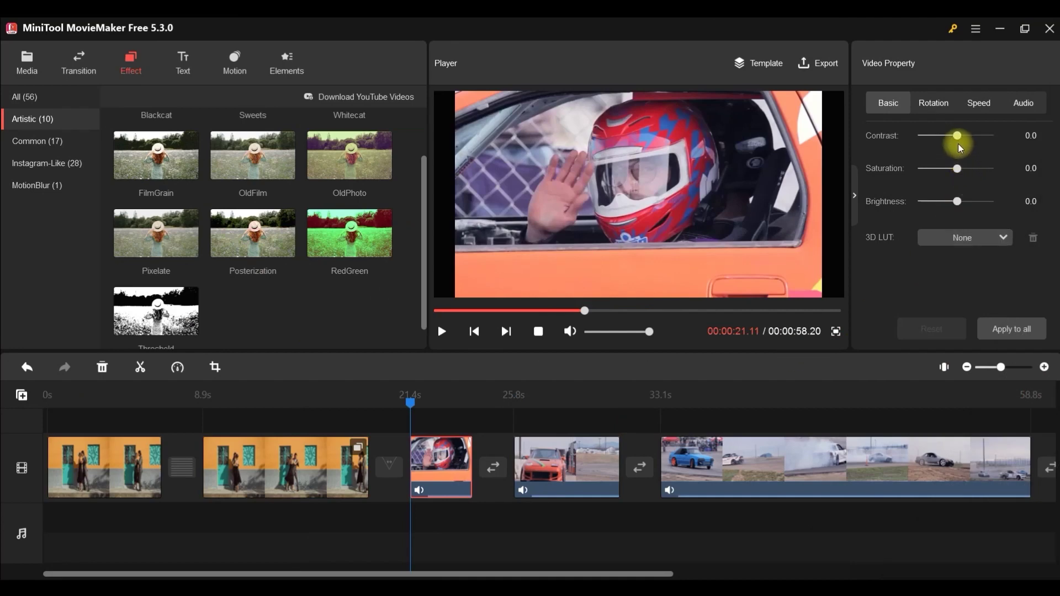
# Set the helmet clip's contrast to 38.8 and saturation to 41.9, keeping brightness at 0.0.
pyautogui.moveTo(958, 137); pyautogui.dragTo(972, 170)
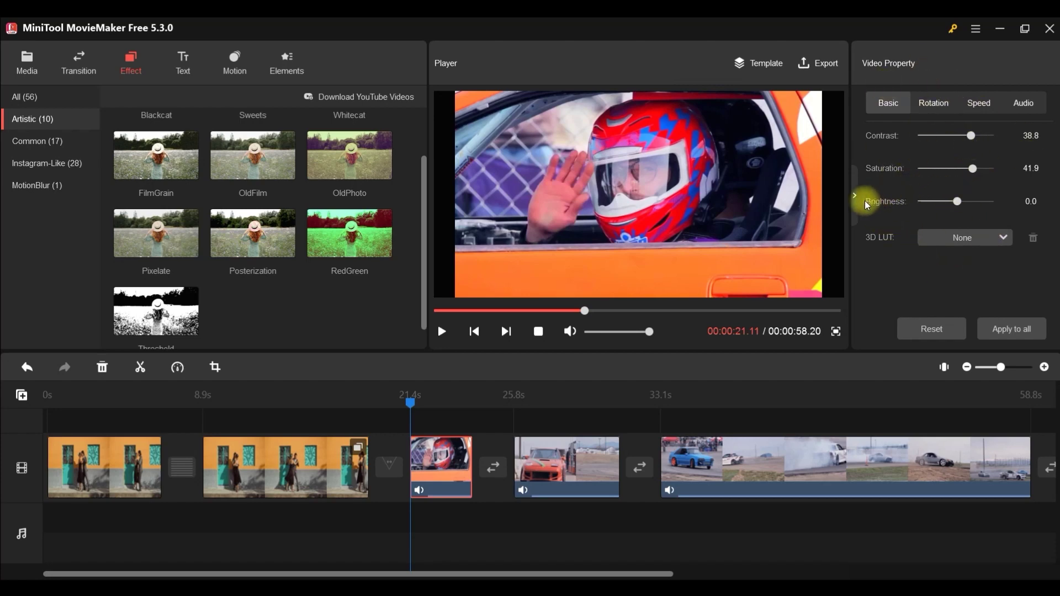
pyautogui.click(992, 245)
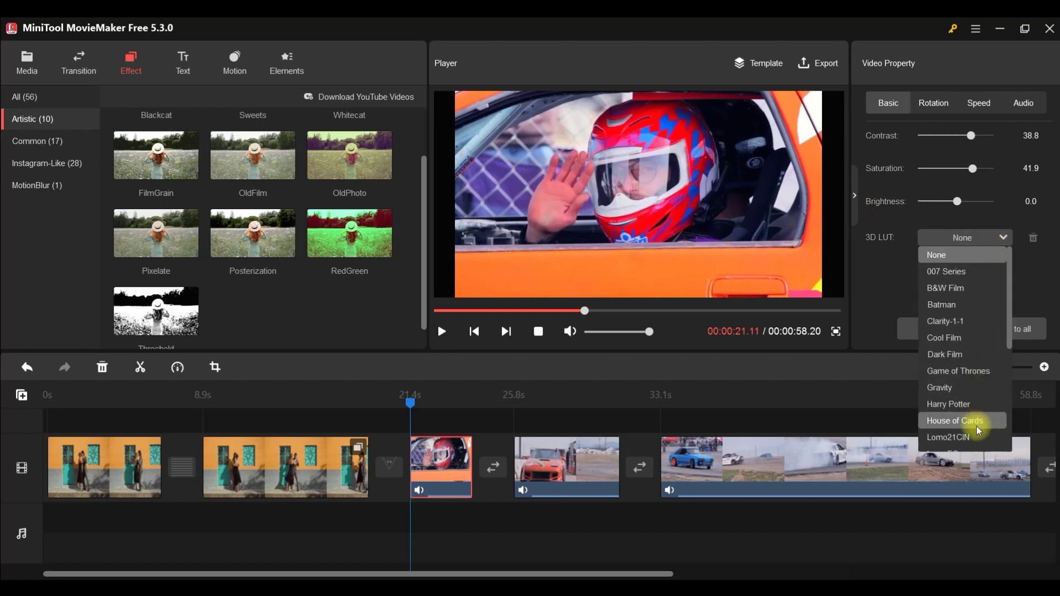
# Try the Cool Film and Harry Potter 3D LUTs on the helmet clip, settling on Dark Film.
pyautogui.click(962, 339)
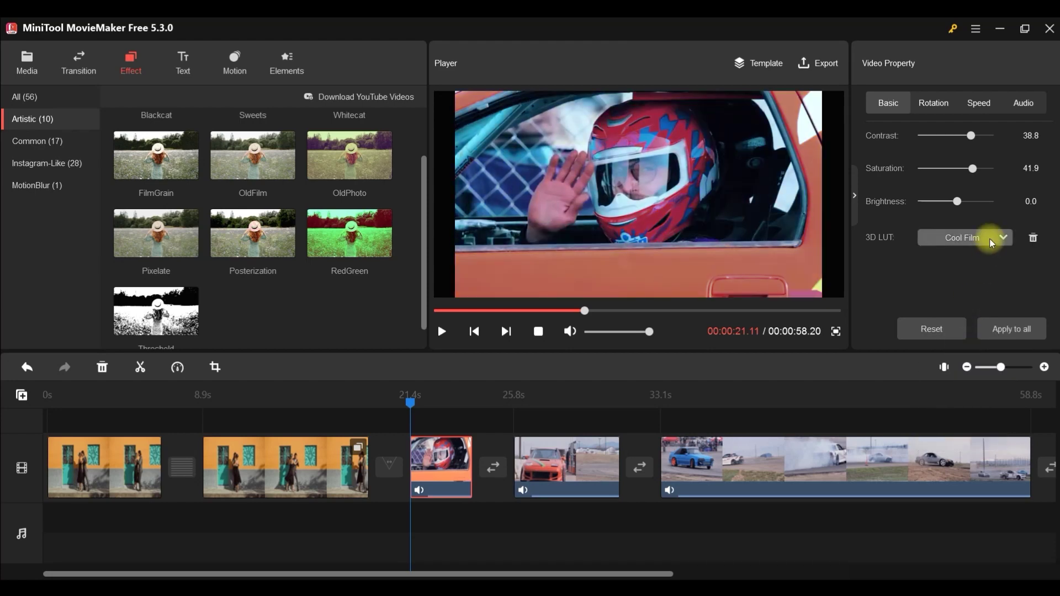
pyautogui.click(992, 242)
pyautogui.click(971, 324)
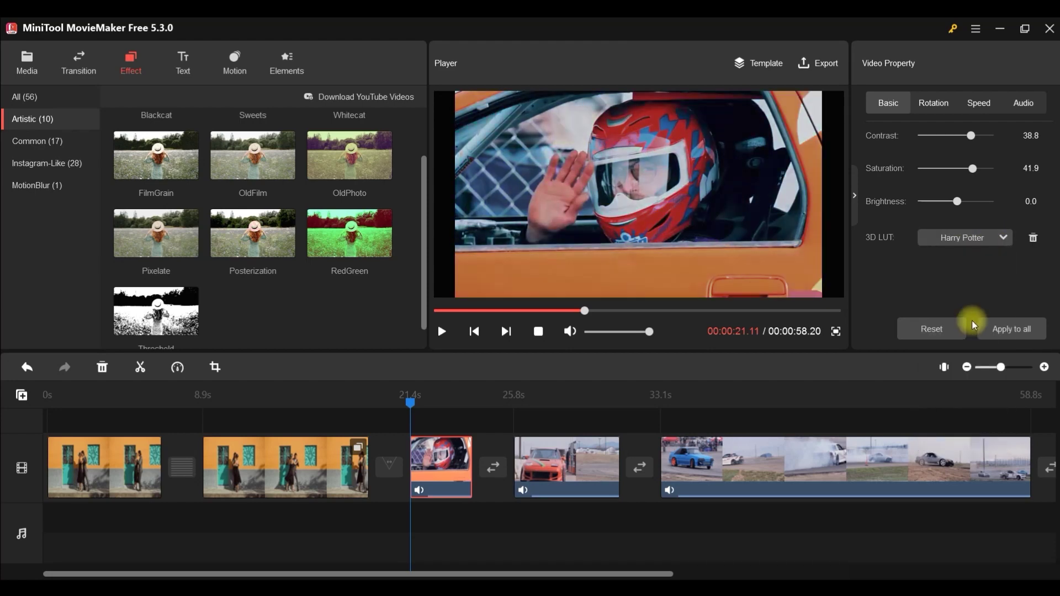
pyautogui.click(979, 237)
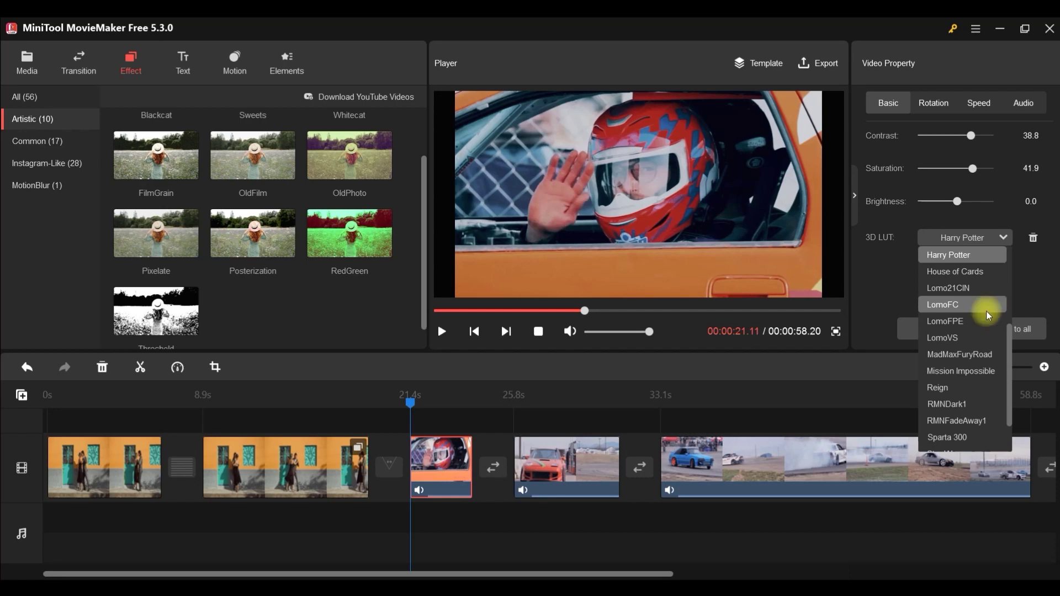
pyautogui.click(971, 361)
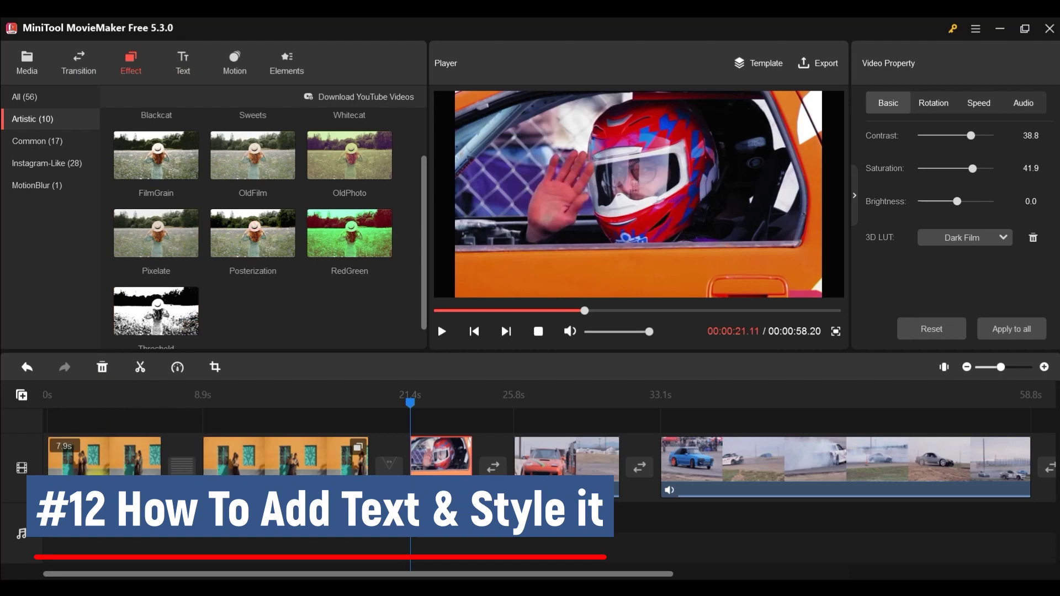
pyautogui.click(88, 458)
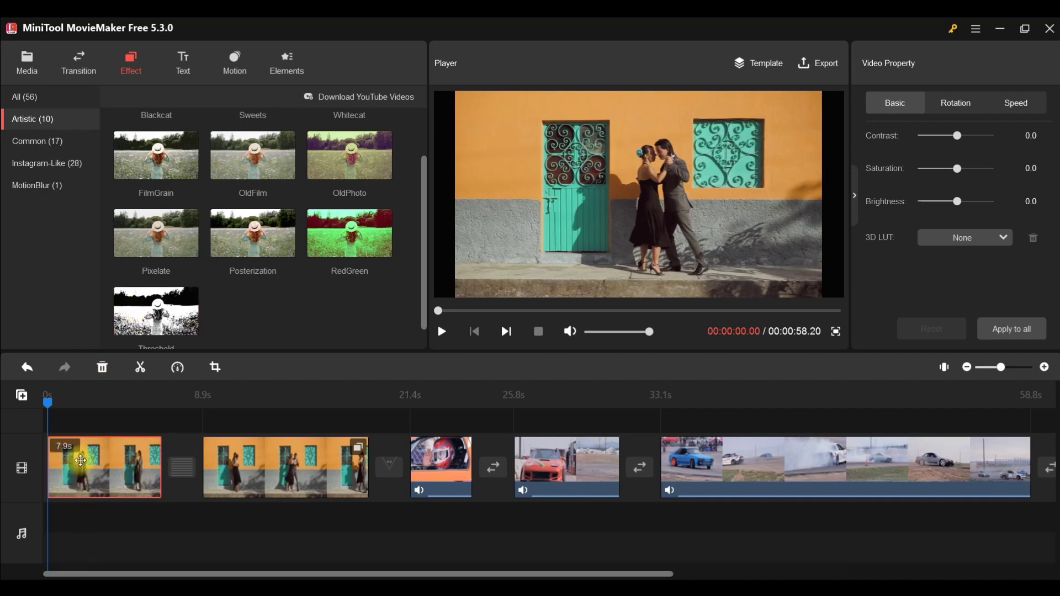
# Browse the Text library's caption thumbnails, then switch to the Credits (10) category.
pyautogui.click(188, 59)
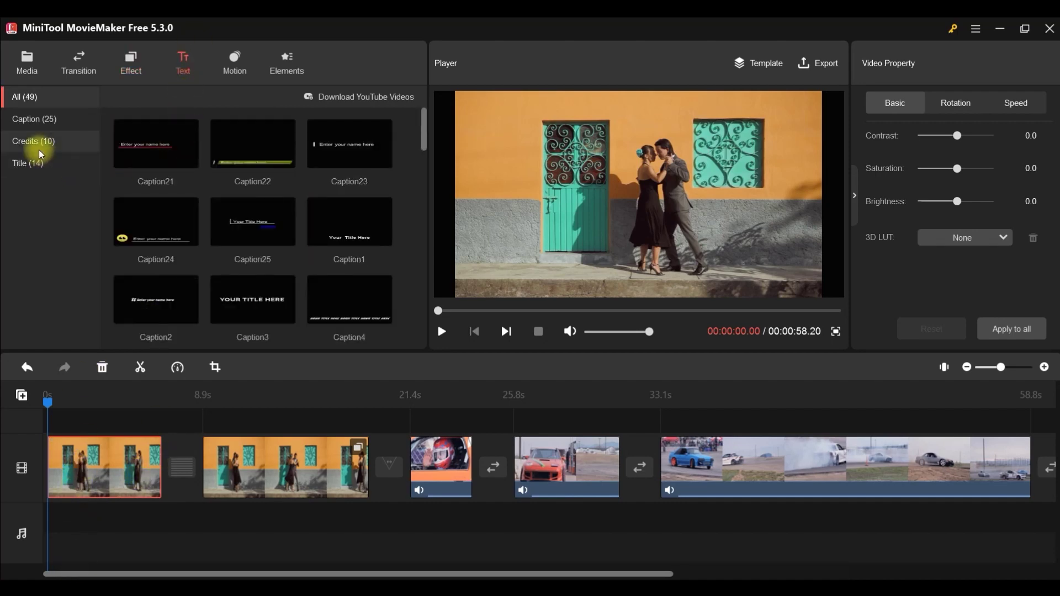
pyautogui.moveTo(236, 146)
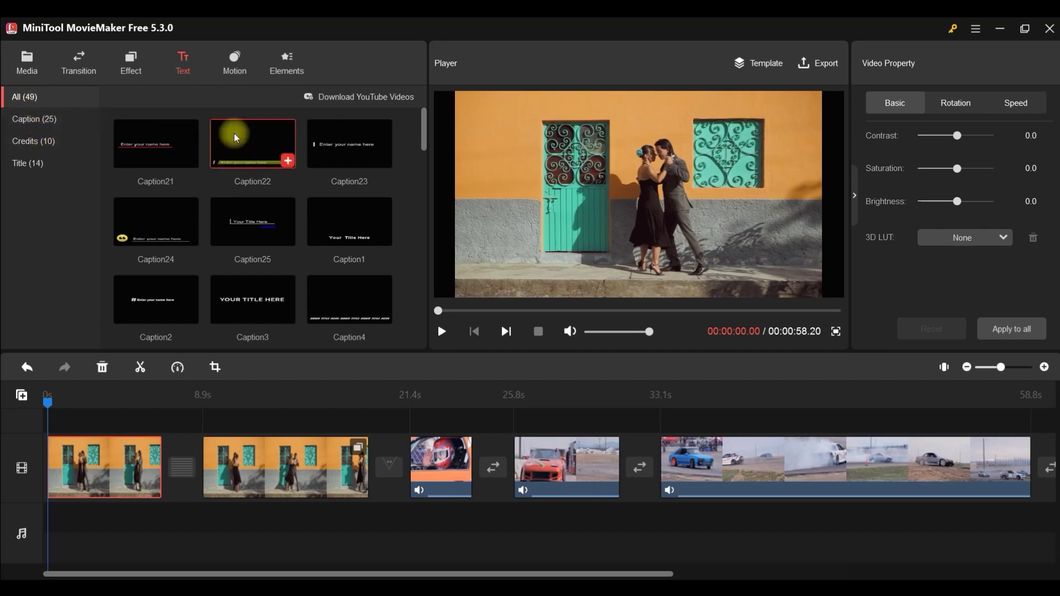
pyautogui.scroll(-2, 266, 193)
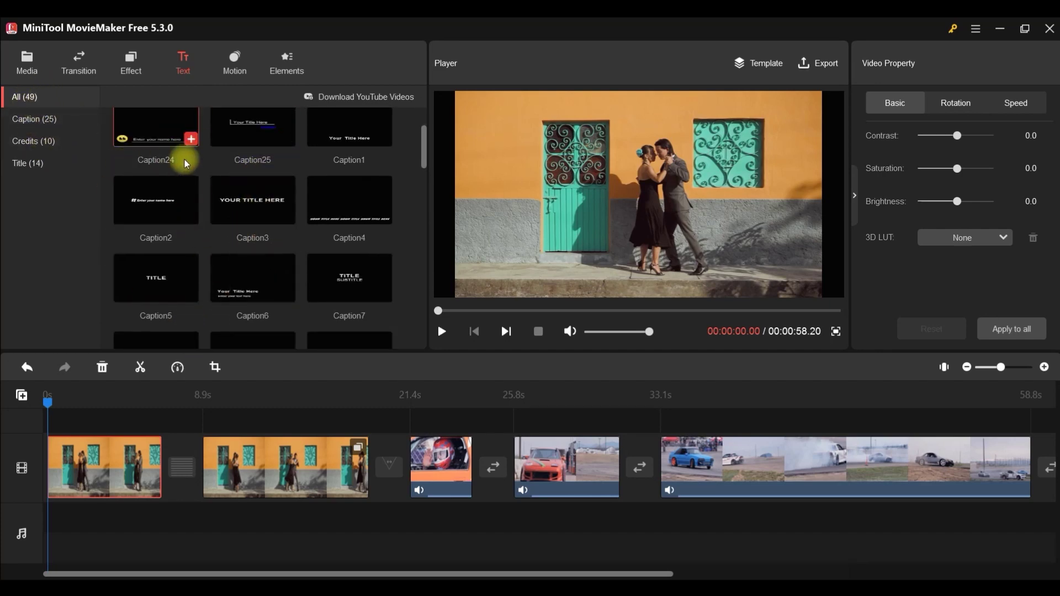
pyautogui.moveTo(315, 309)
pyautogui.scroll(-2, 339, 266)
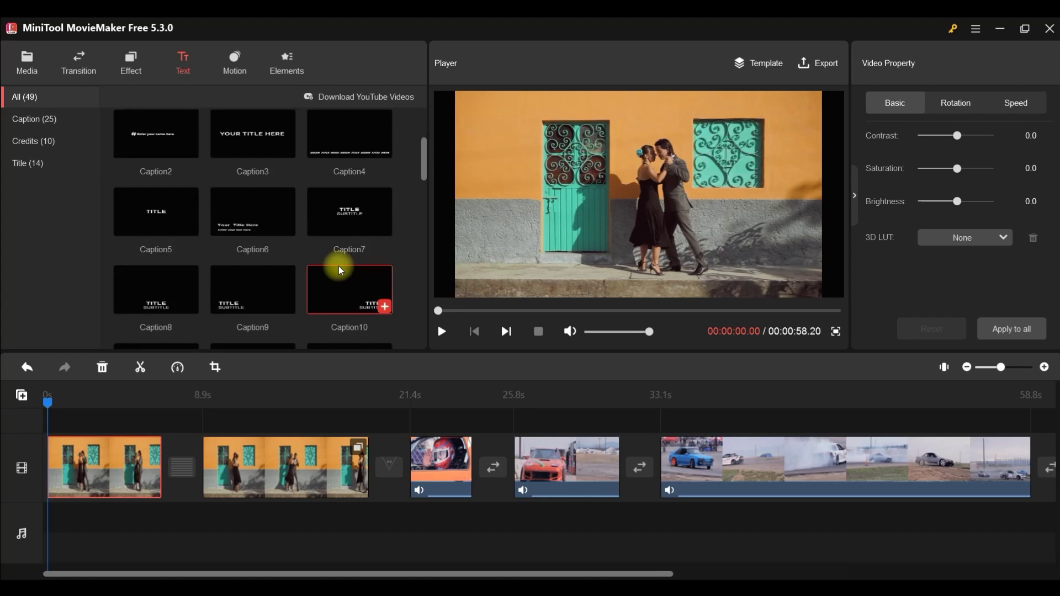
pyautogui.moveTo(339, 267)
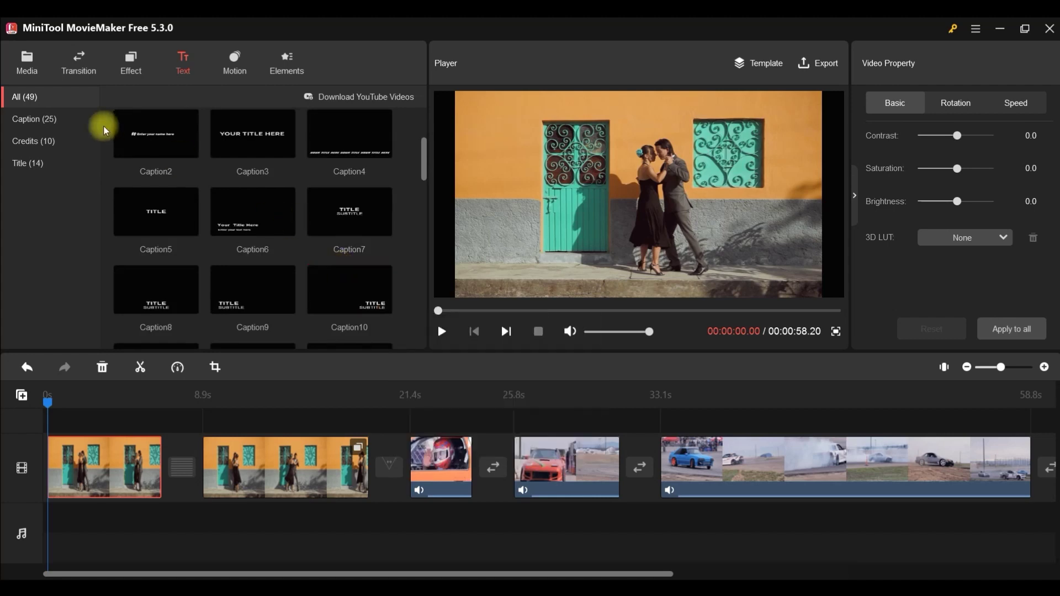
pyautogui.click(29, 141)
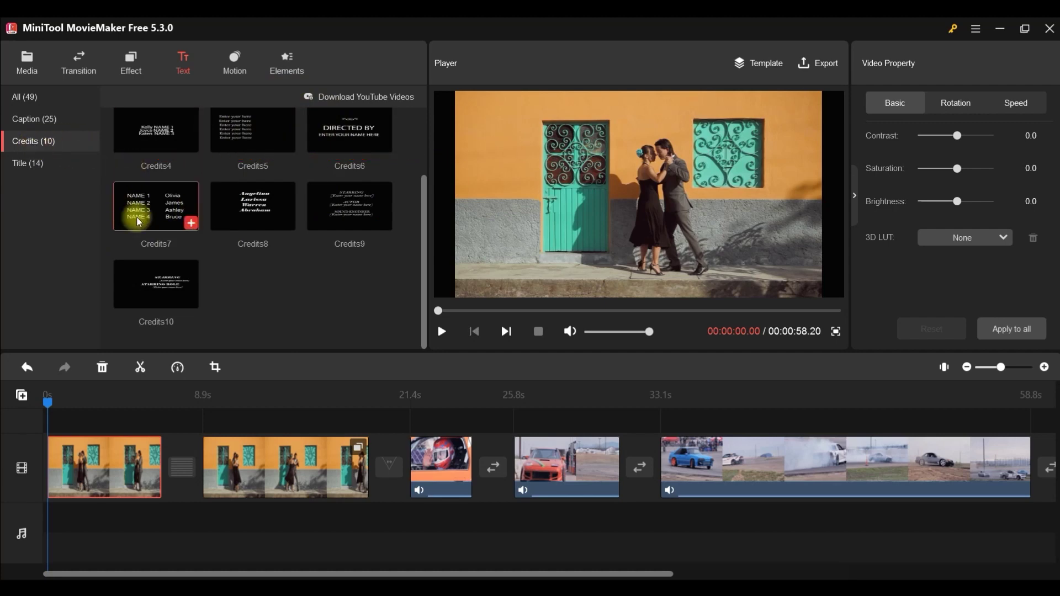
pyautogui.scroll(2, 155, 215)
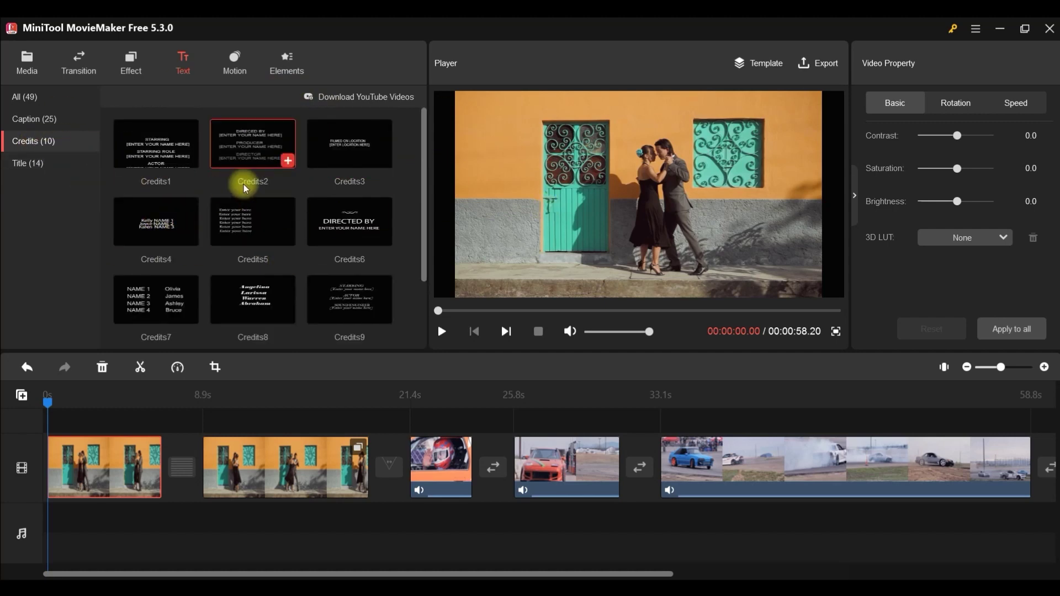
pyautogui.moveTo(385, 287)
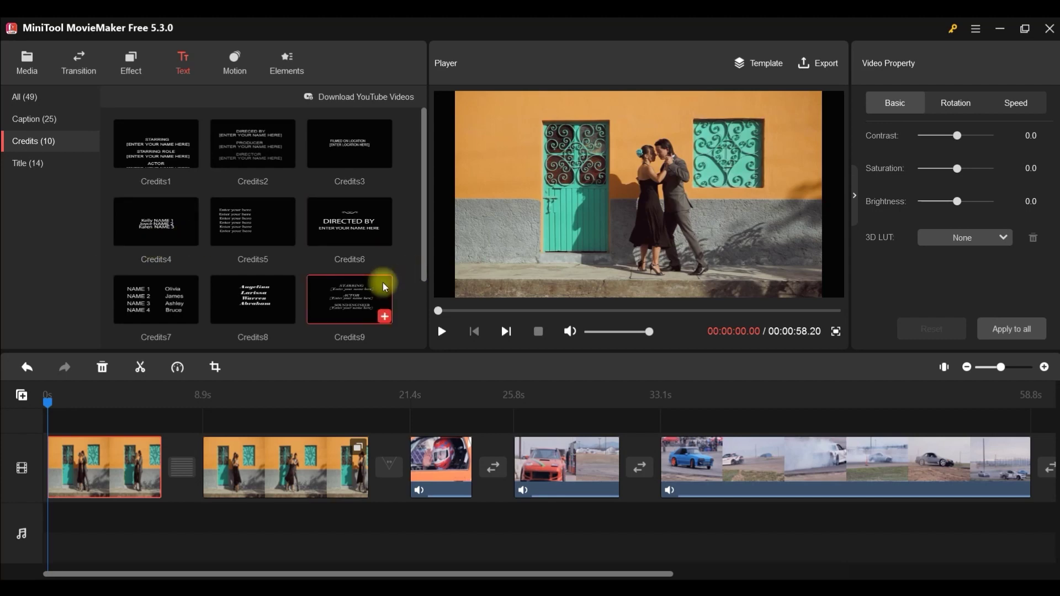
# Add Credits9 at the start, delete it again, and switch to the Caption (25) templates.
pyautogui.click(385, 319)
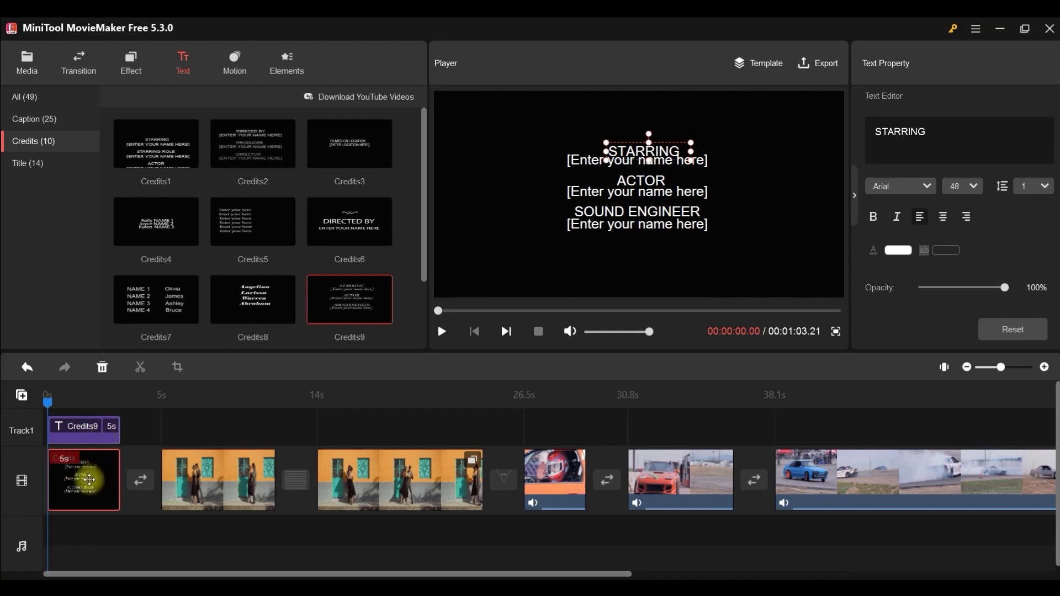
pyautogui.click(677, 189)
pyautogui.rightClick(83, 482)
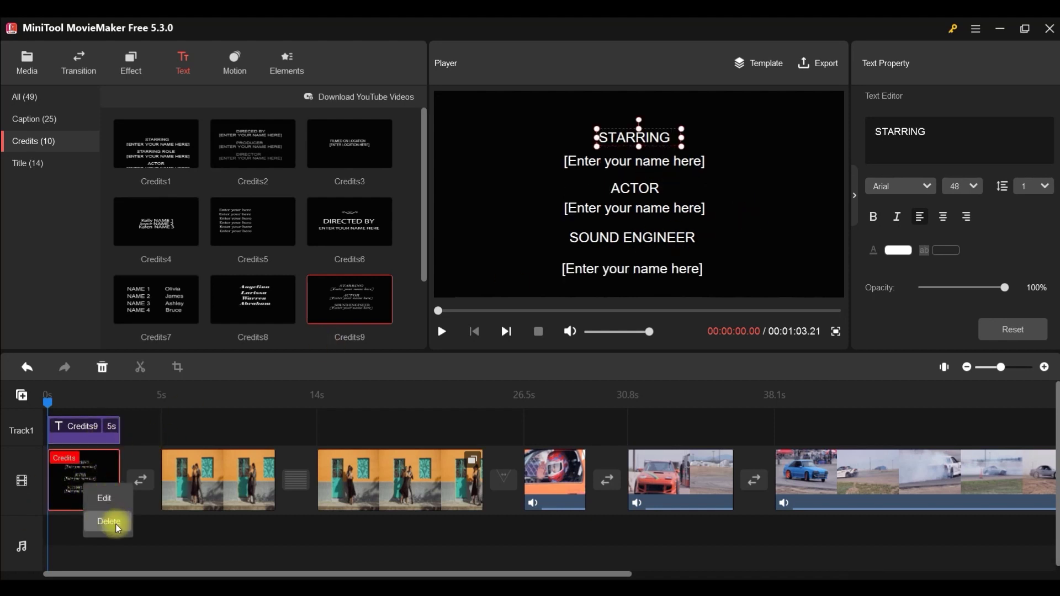
pyautogui.click(109, 522)
pyautogui.click(41, 118)
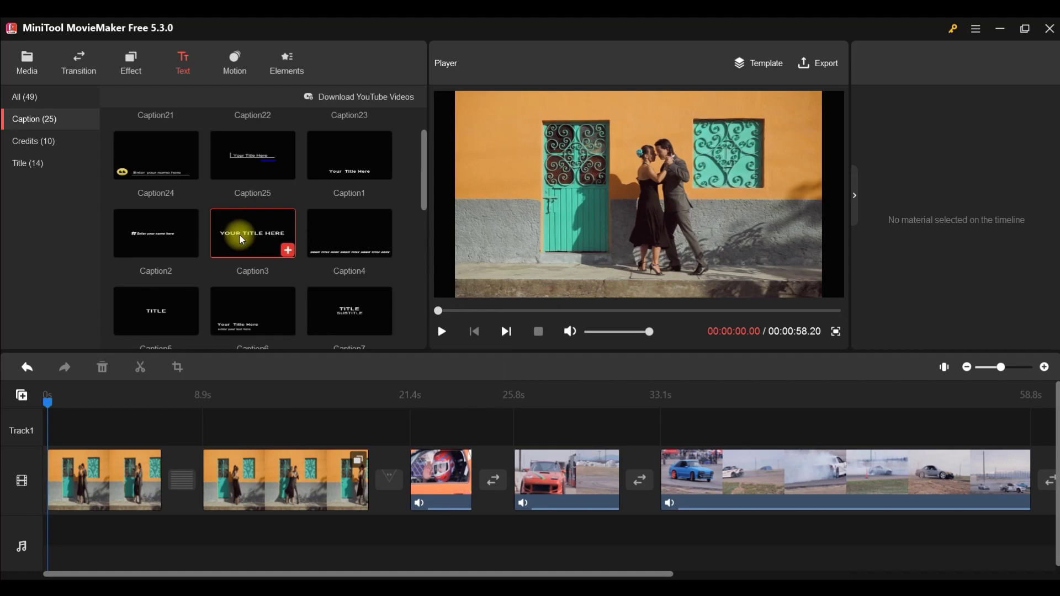
# Add Caption3 at the video start and move its YOUR TITLE HERE text to the lower left.
pyautogui.click(288, 250)
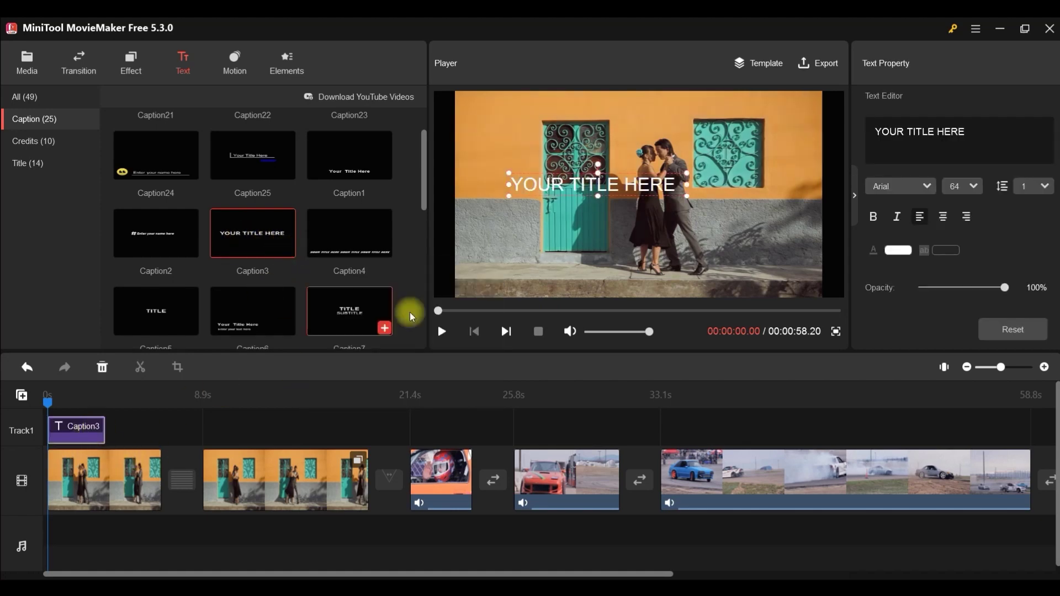
pyautogui.moveTo(588, 189); pyautogui.dragTo(535, 282)
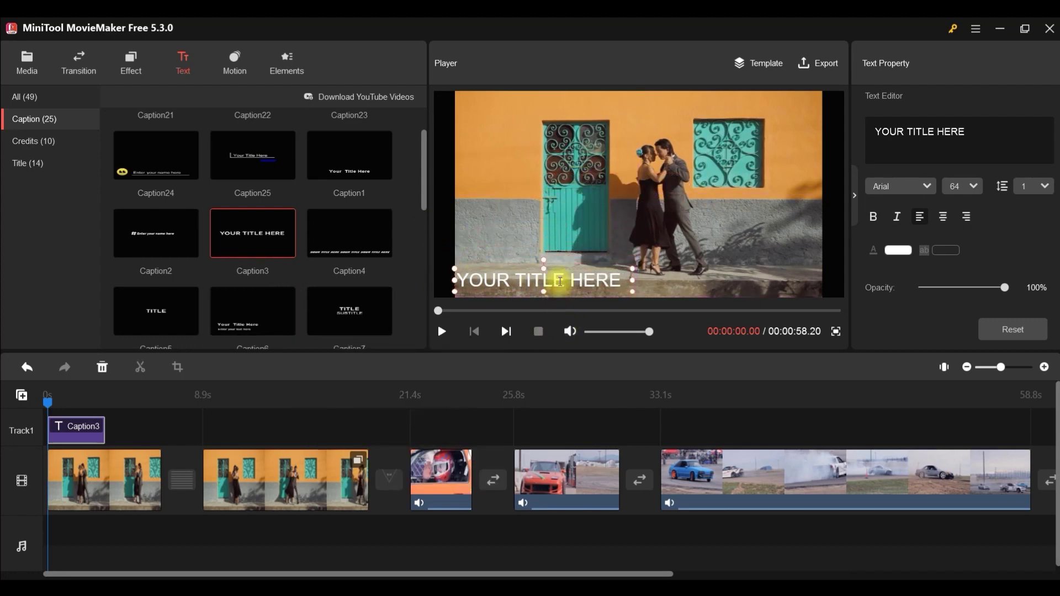
pyautogui.doubleClick(531, 280)
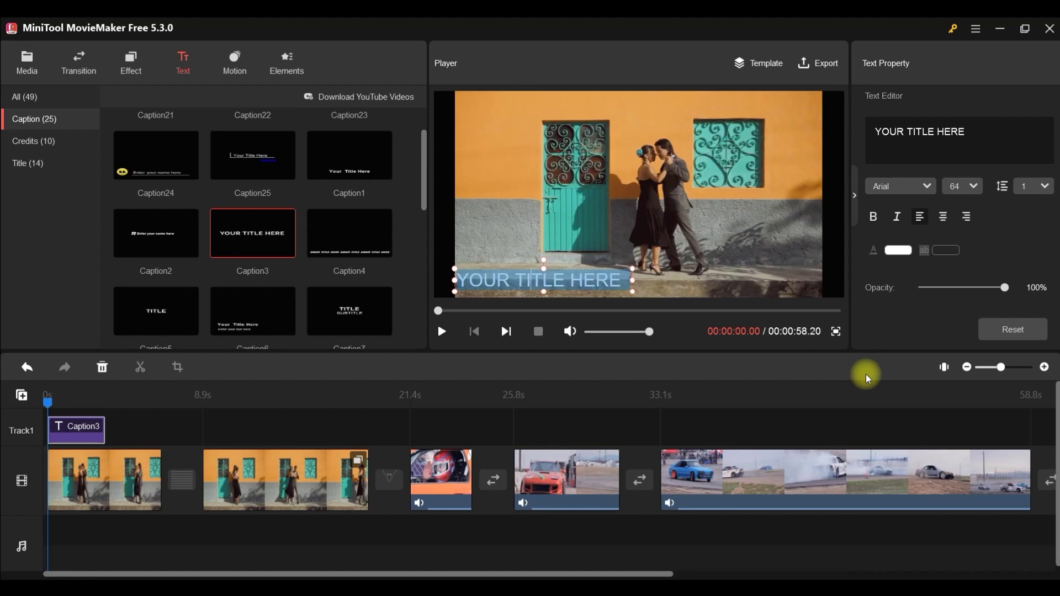
# Stretch the Caption3 clip on Track1 to 8 seconds, covering the opening dancing-couple clip.
pyautogui.write('VIDEO EDITIN TUTORIAL')
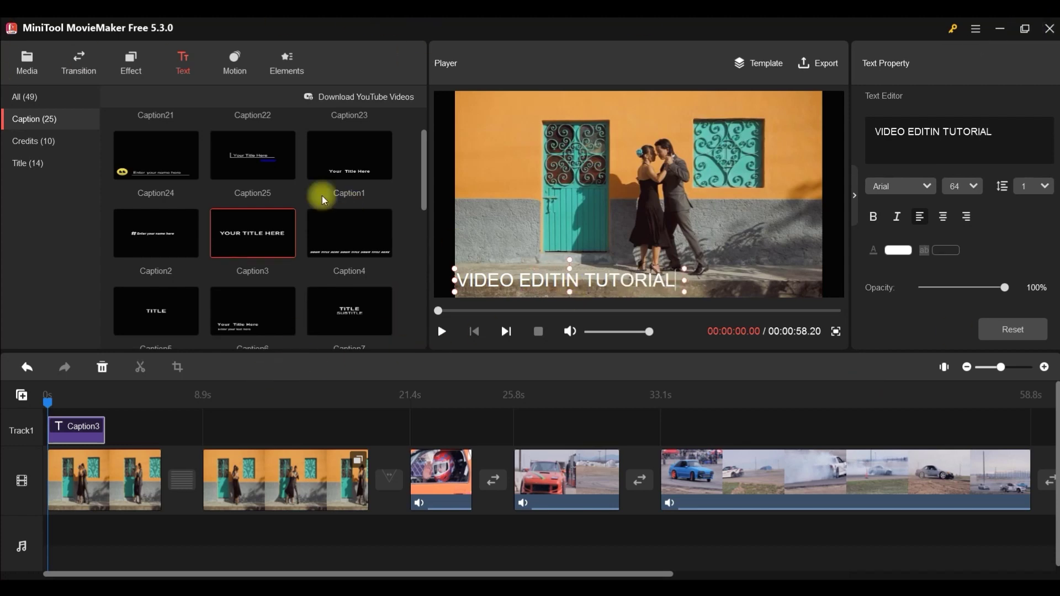
pyautogui.moveTo(378, 137)
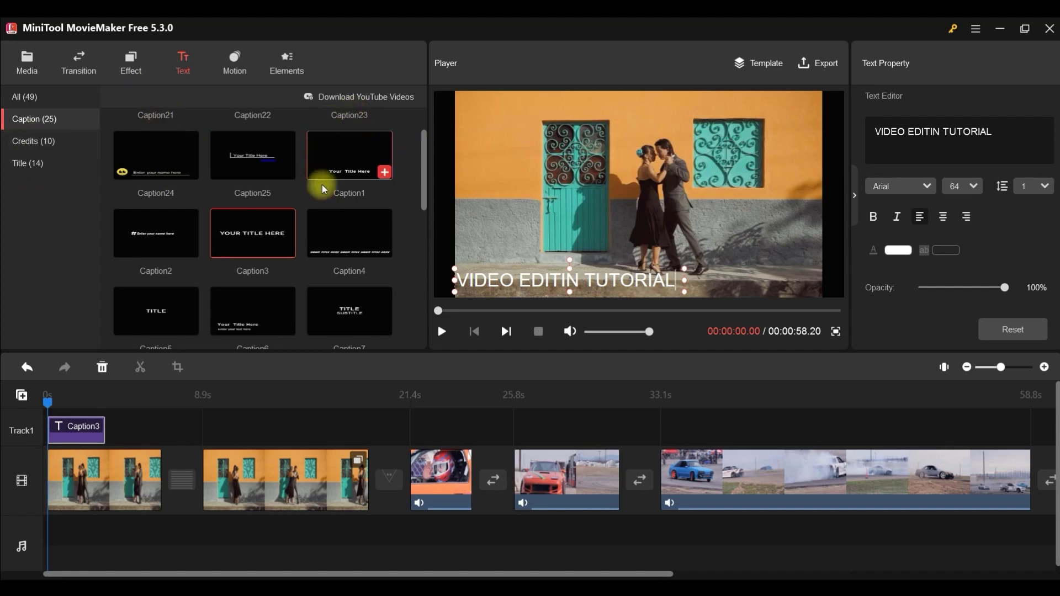
pyautogui.moveTo(95, 435); pyautogui.dragTo(165, 444)
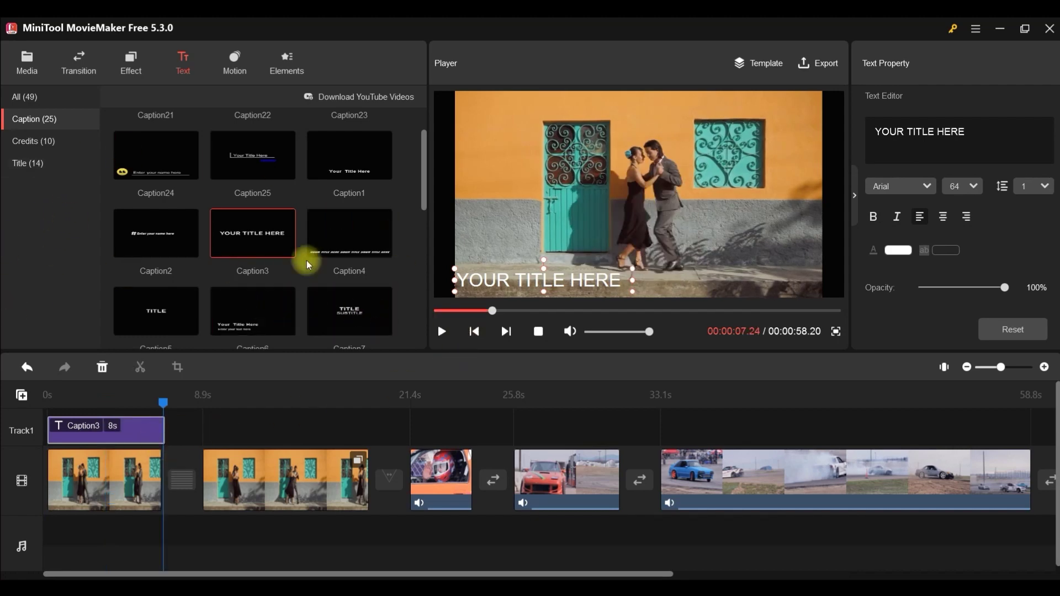
pyautogui.scroll(-3, 305, 221)
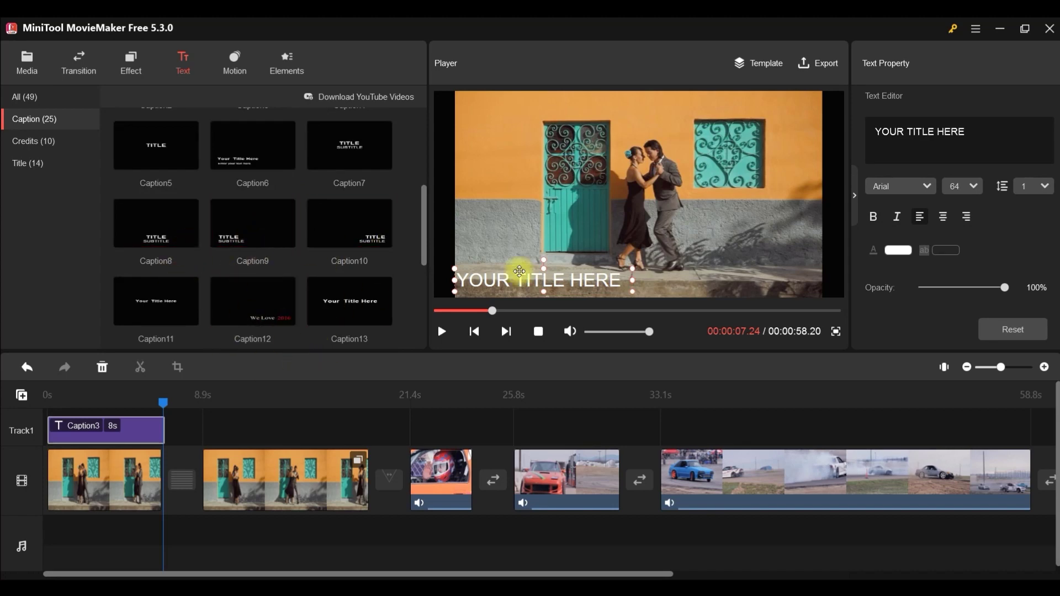
# Add Title7 from the Title templates, bringing the movie to 1:03.20.
pyautogui.moveTo(245, 313)
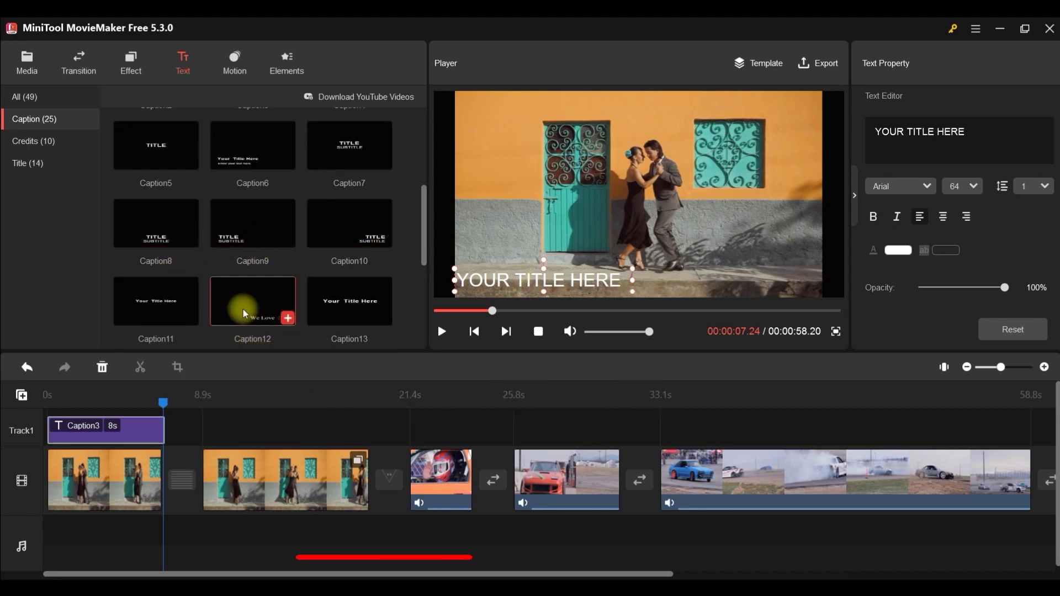
pyautogui.click(17, 161)
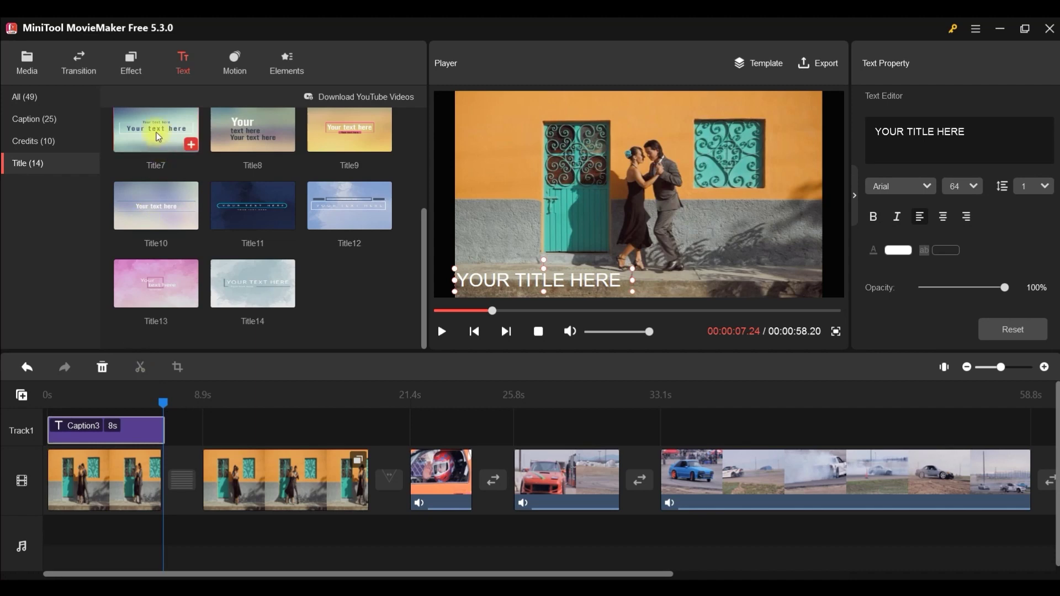
pyautogui.click(191, 144)
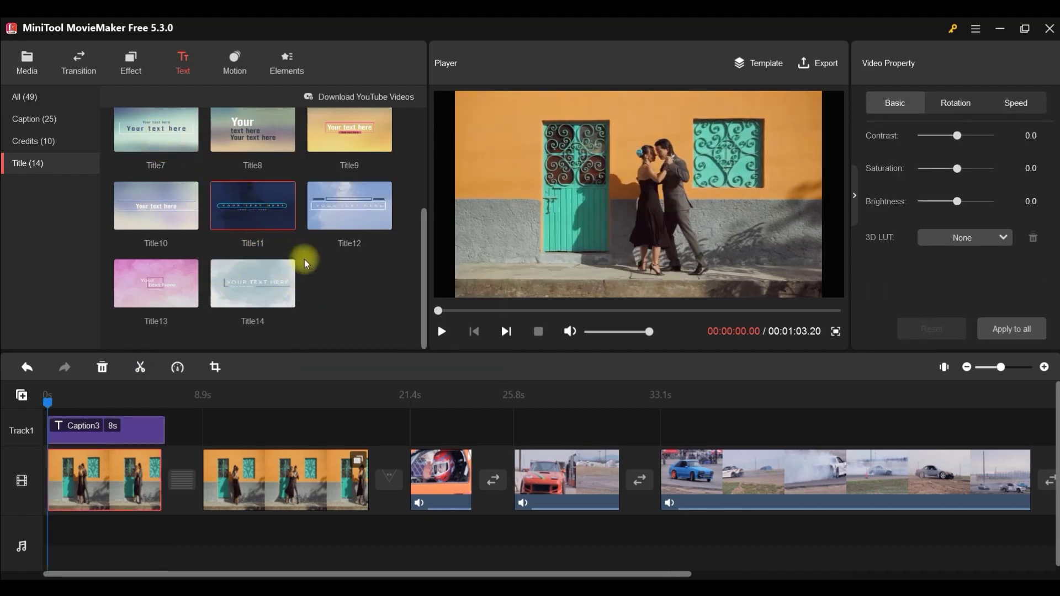
# Add Title11 at the movie's start and move its upper text line to the frame centre.
pyautogui.click(288, 223)
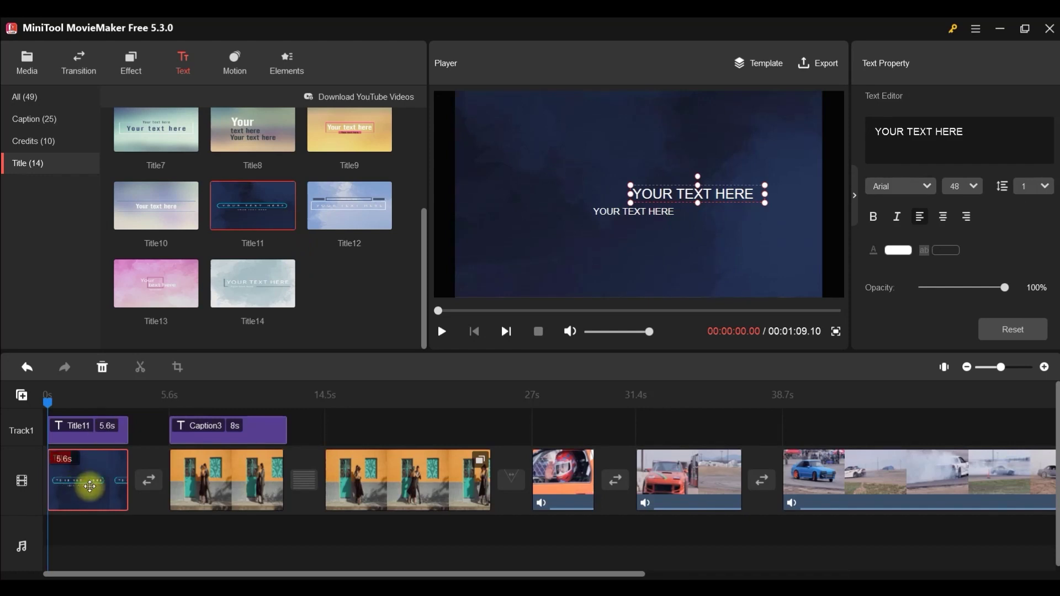
pyautogui.click(489, 568)
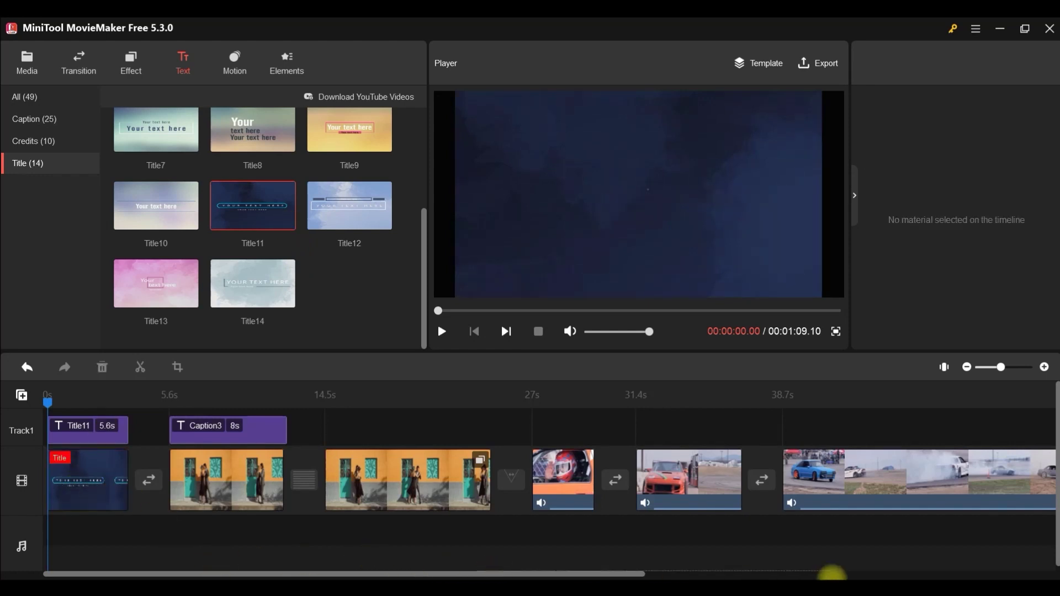
pyautogui.moveTo(640, 576); pyautogui.dragTo(987, 576)
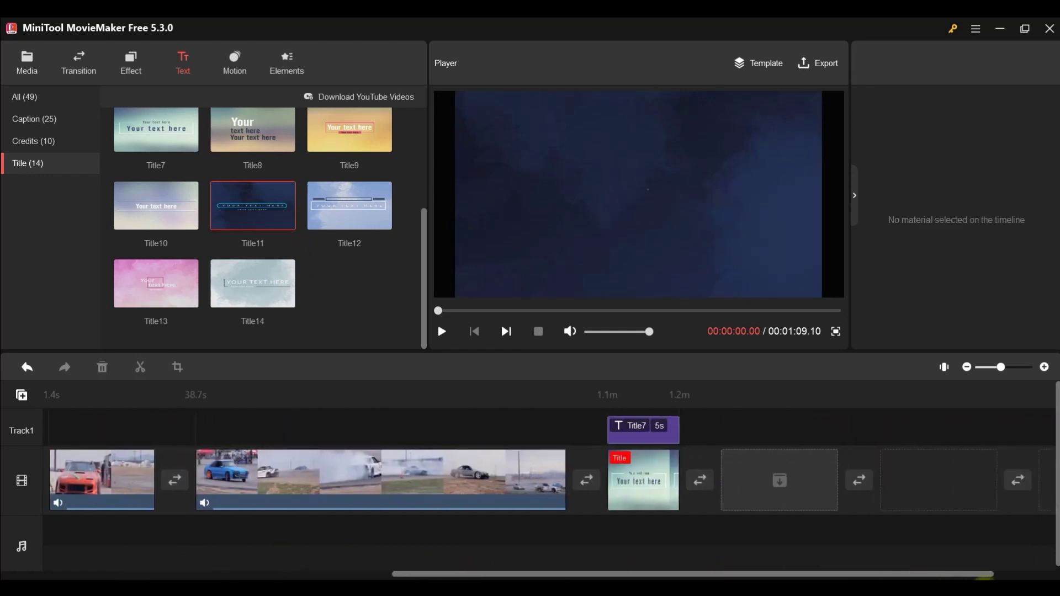
pyautogui.click(643, 497)
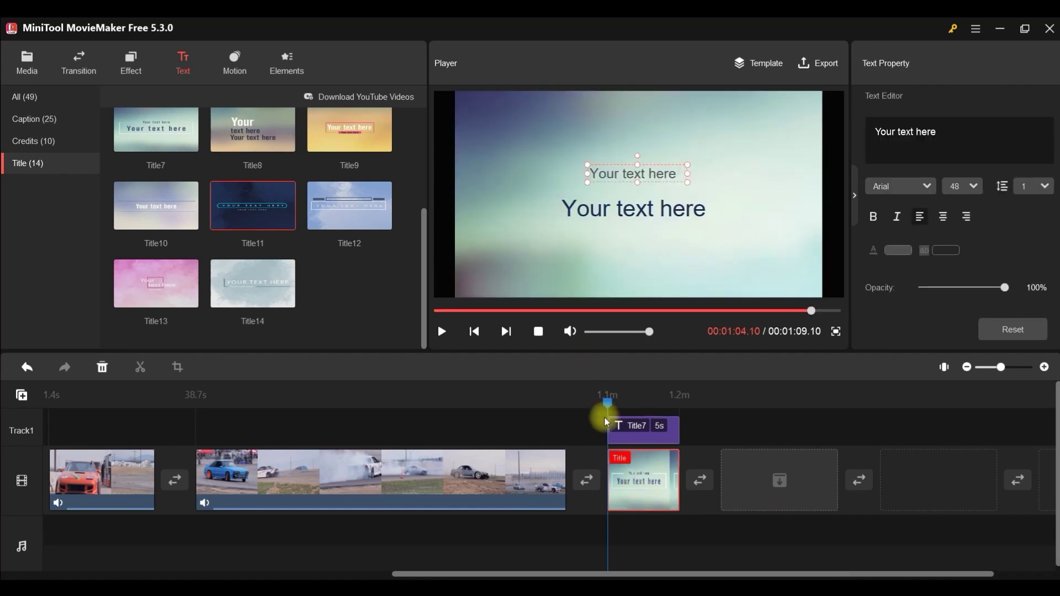
pyautogui.moveTo(548, 574); pyautogui.dragTo(200, 574)
pyautogui.click(91, 480)
pyautogui.moveTo(723, 187); pyautogui.dragTo(661, 175)
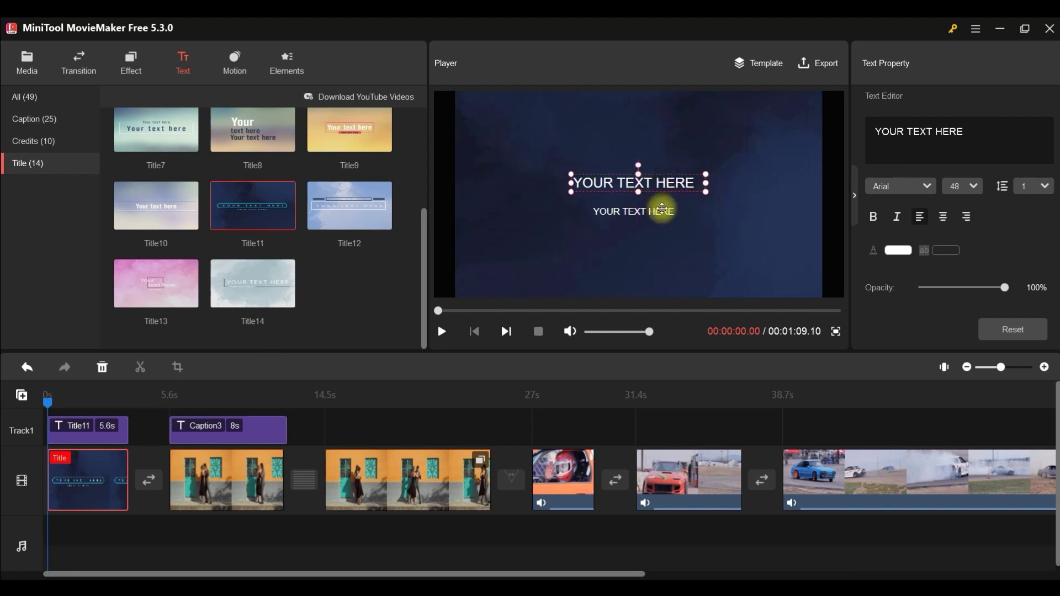
# Enlarge the lower YOUR TEXT HERE line and move it to the centre.
pyautogui.click(660, 223)
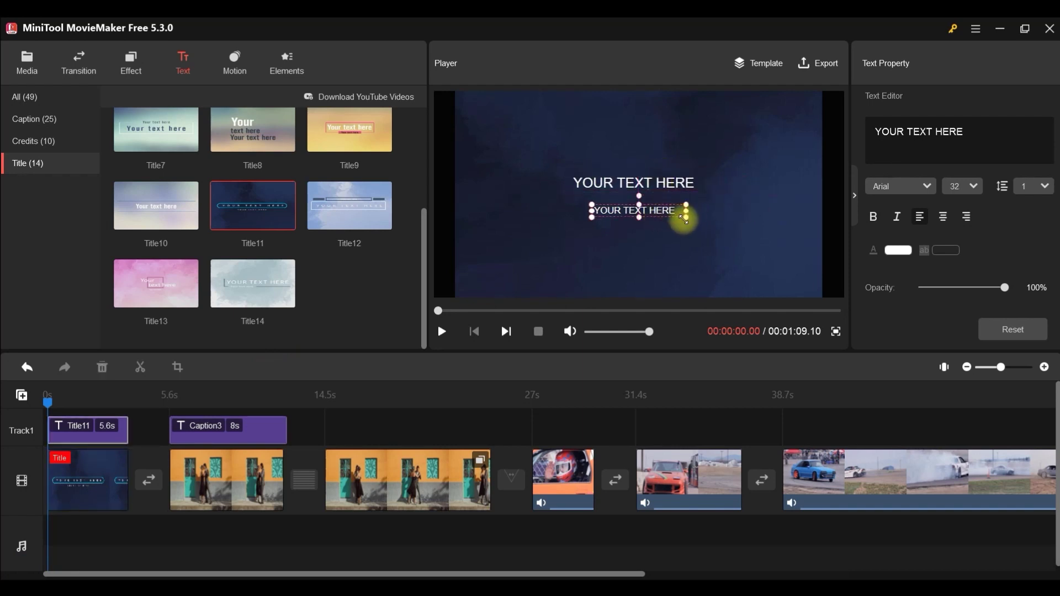
pyautogui.moveTo(687, 219); pyautogui.dragTo(740, 265)
pyautogui.moveTo(682, 247); pyautogui.dragTo(653, 246)
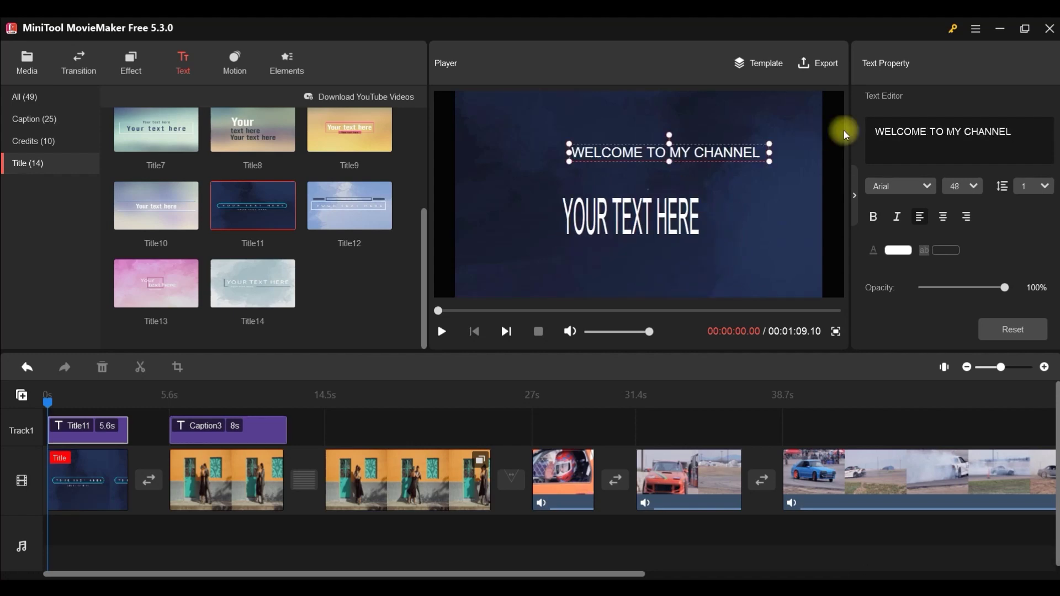
# Format the top line in Bernard MT 64 with 1.5 line spacing, centred and bold.
pyautogui.click(901, 186)
pyautogui.click(941, 340)
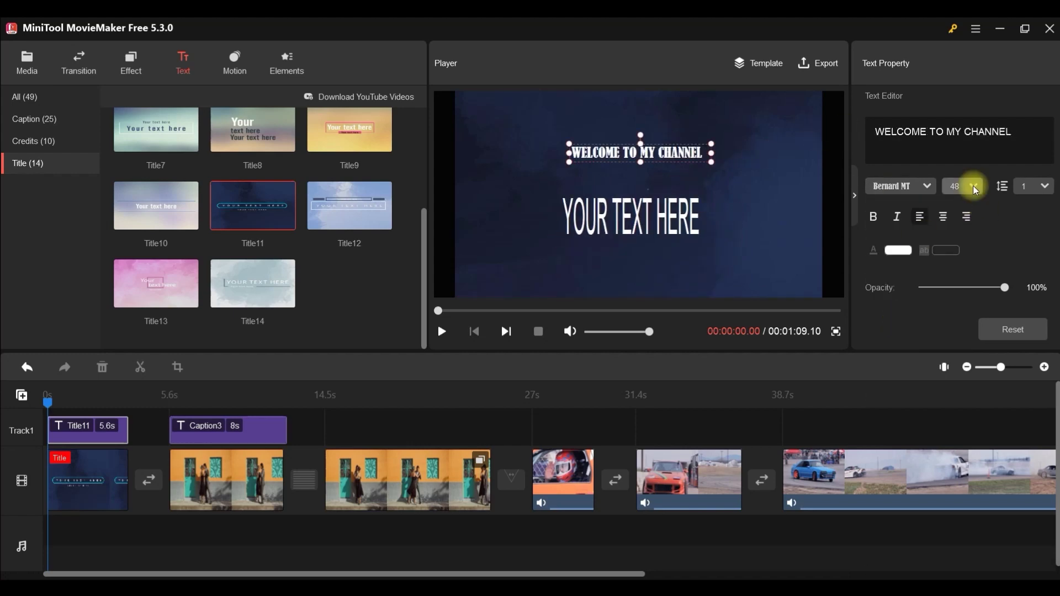
pyautogui.moveTo(678, 160); pyautogui.dragTo(656, 161)
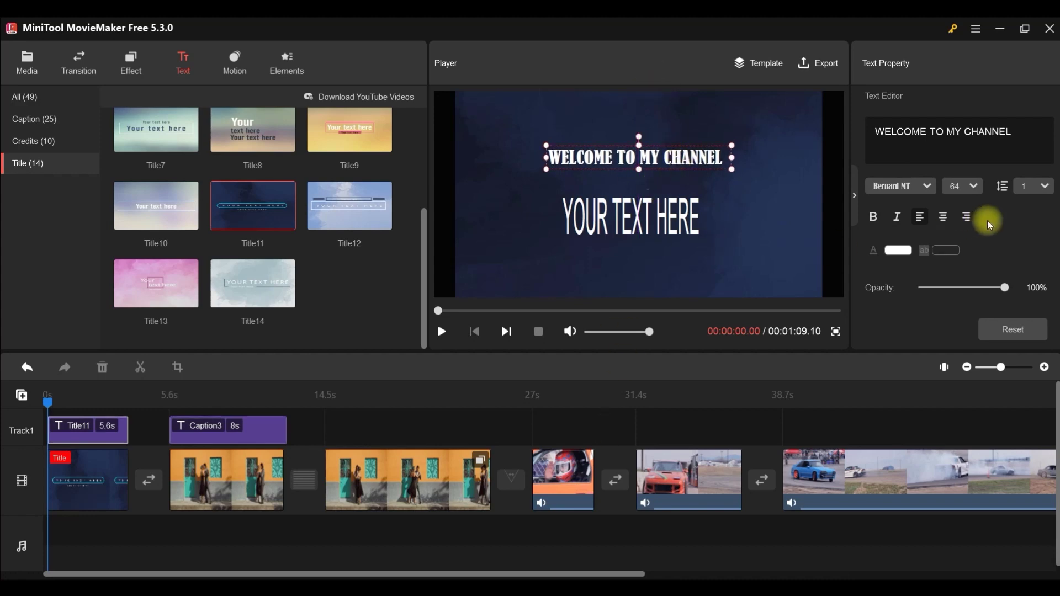
pyautogui.click(1027, 191)
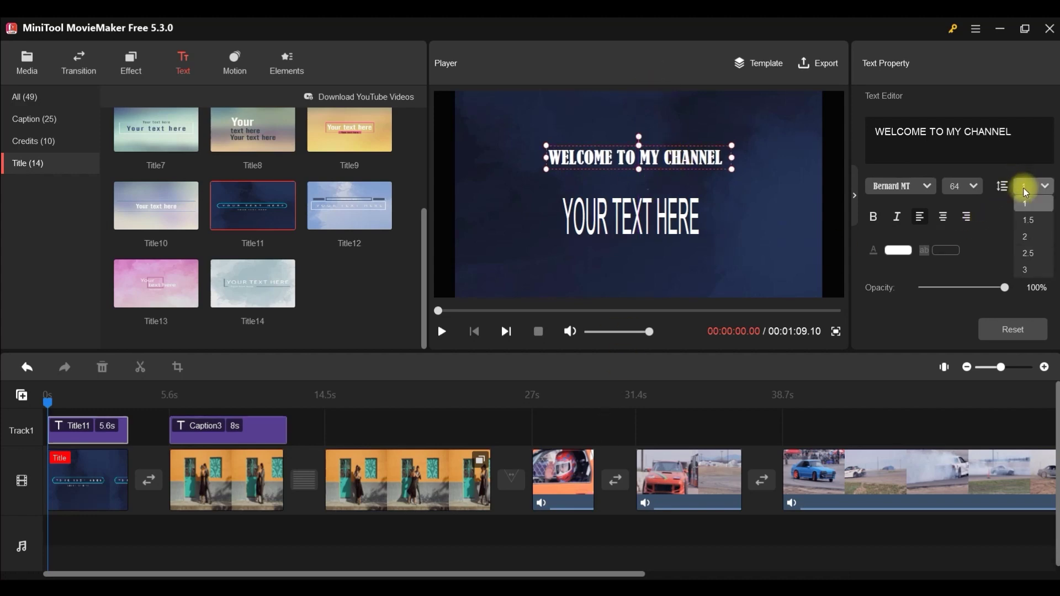
pyautogui.click(1037, 222)
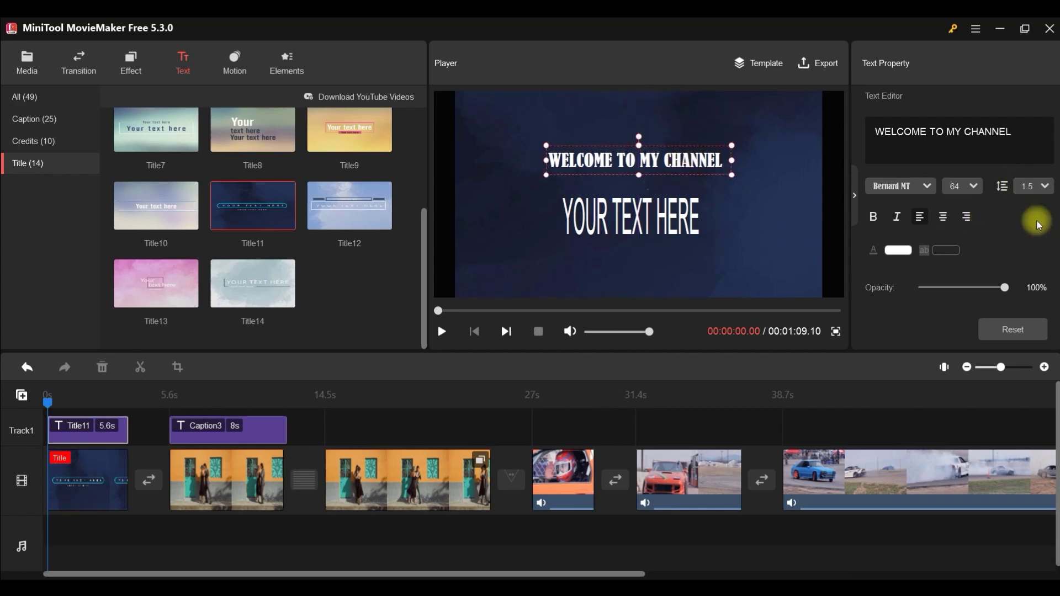
pyautogui.click(944, 218)
pyautogui.click(875, 216)
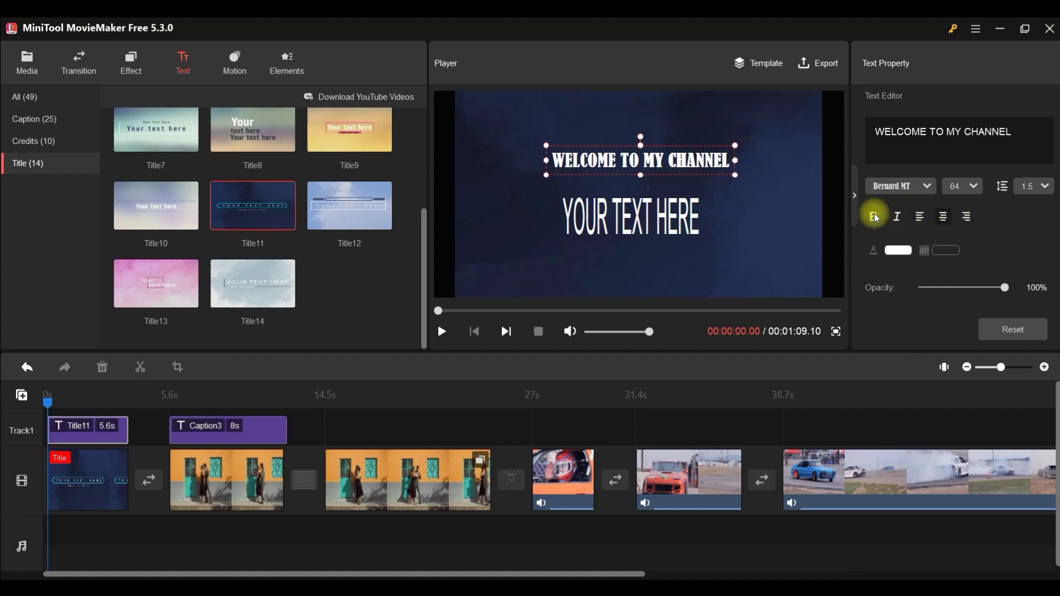
pyautogui.click(902, 252)
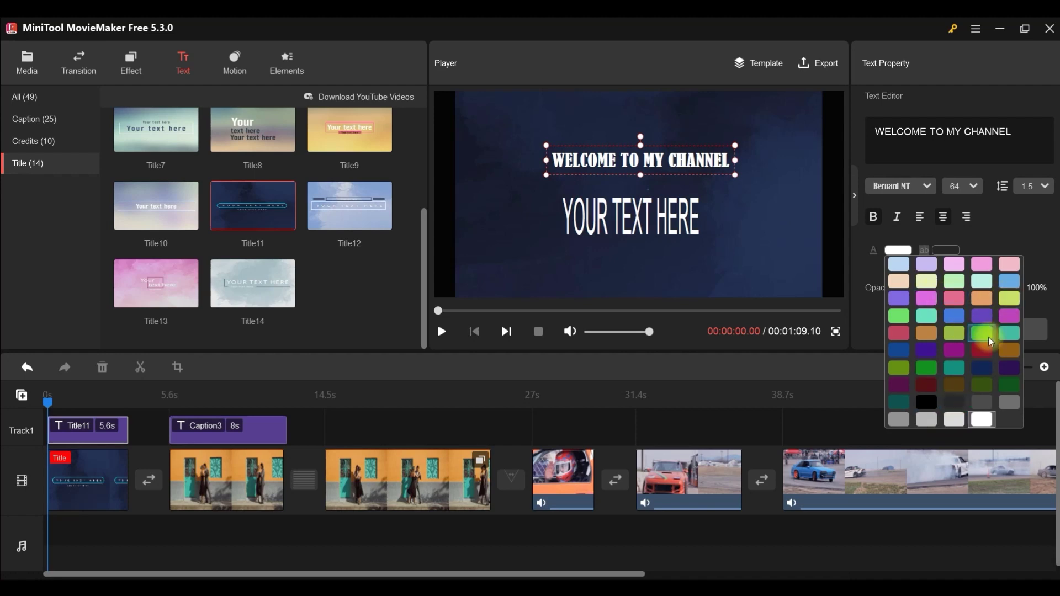
# Select the VAGPE MEDIA channel-name line and preview the opening title.
pyautogui.click(741, 305)
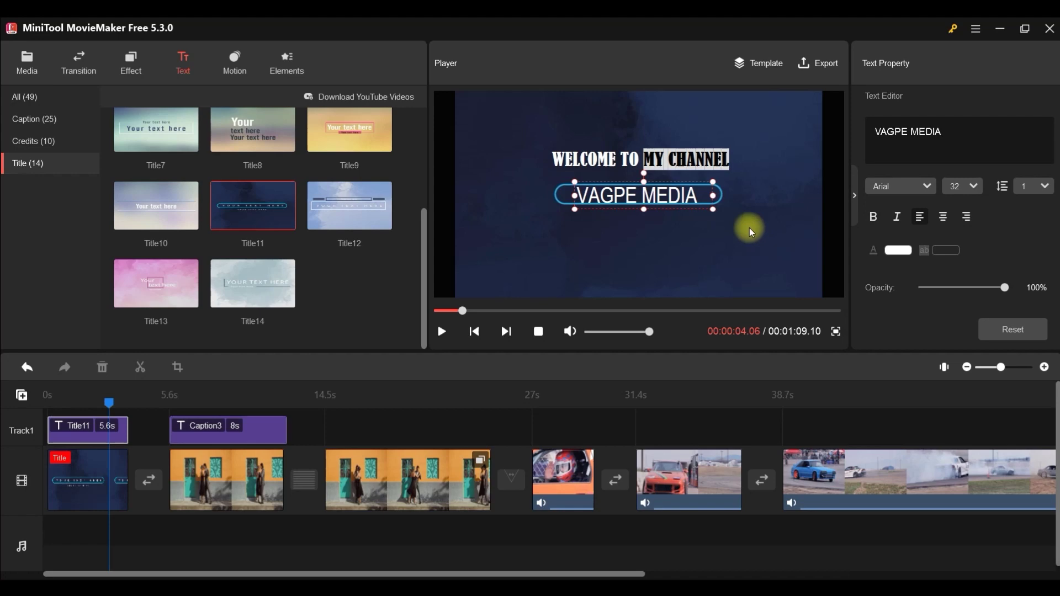
pyautogui.click(10, 403)
pyautogui.press('space')
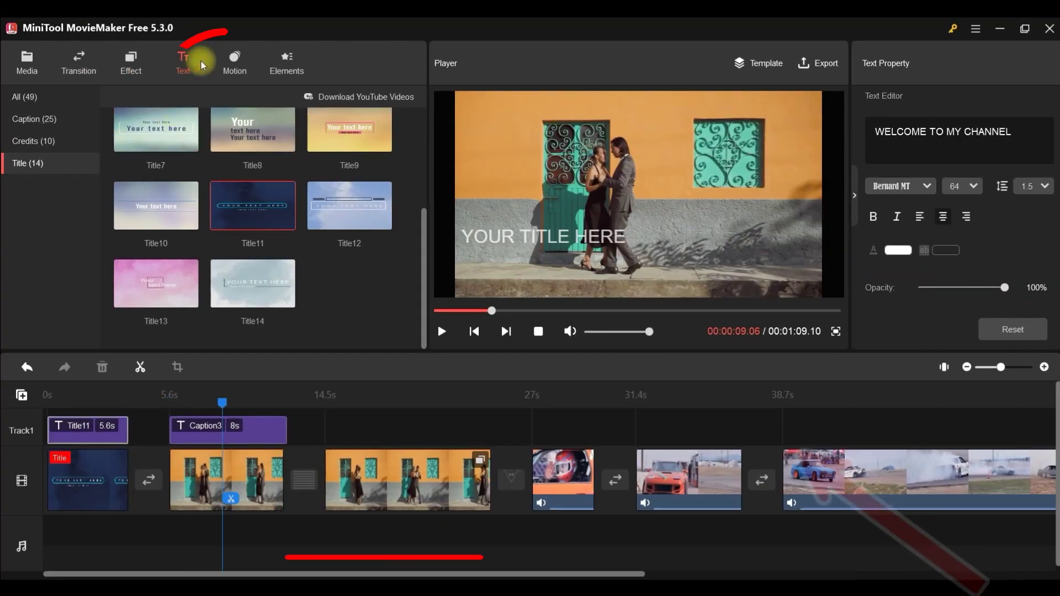
# Apply the Zoom in top motion to the first tango clip.
pyautogui.click(240, 55)
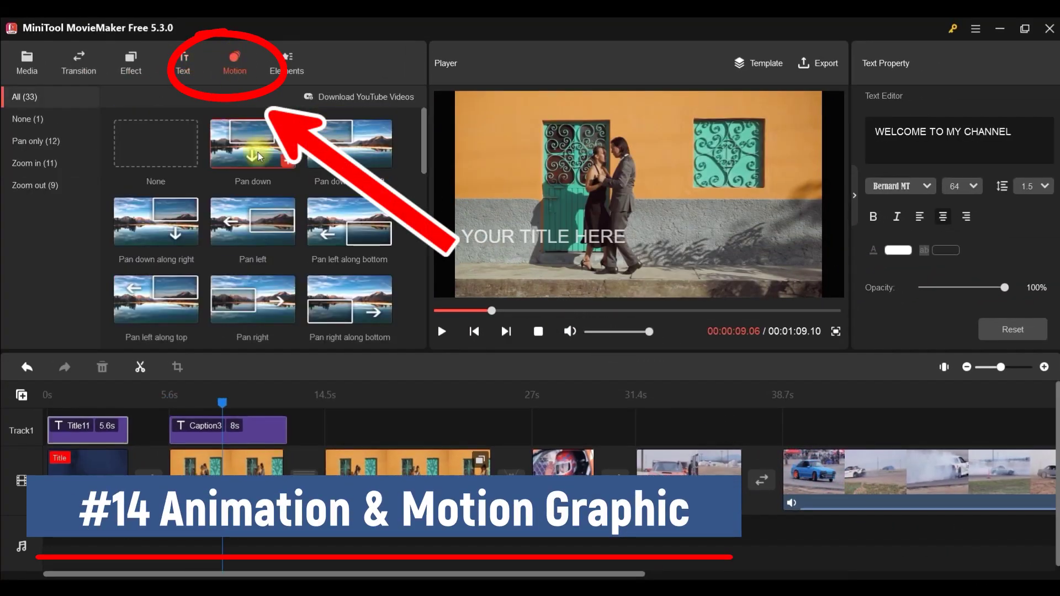
pyautogui.moveTo(257, 152)
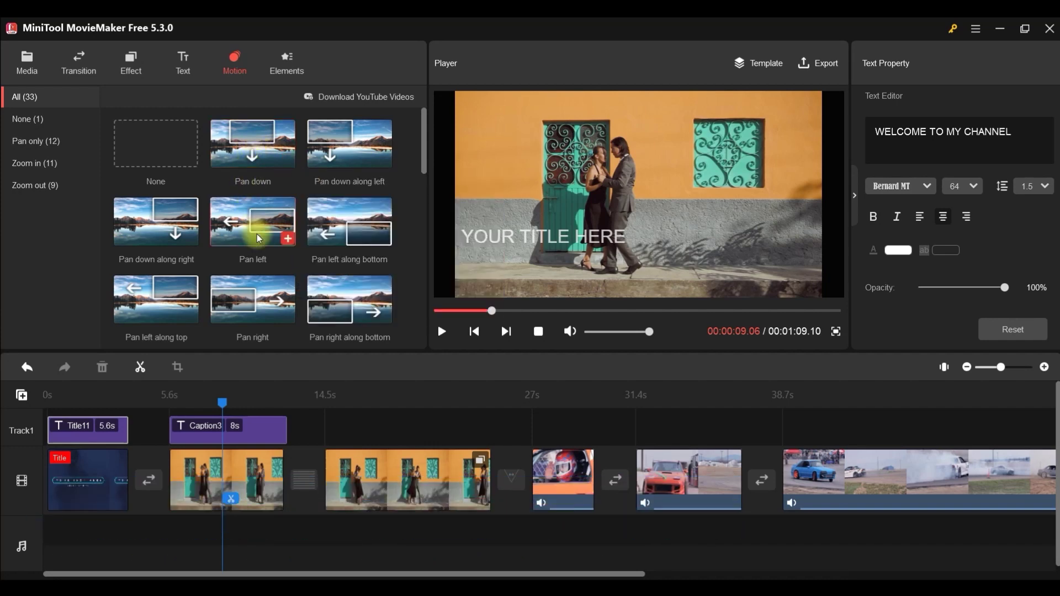
pyautogui.moveTo(260, 239)
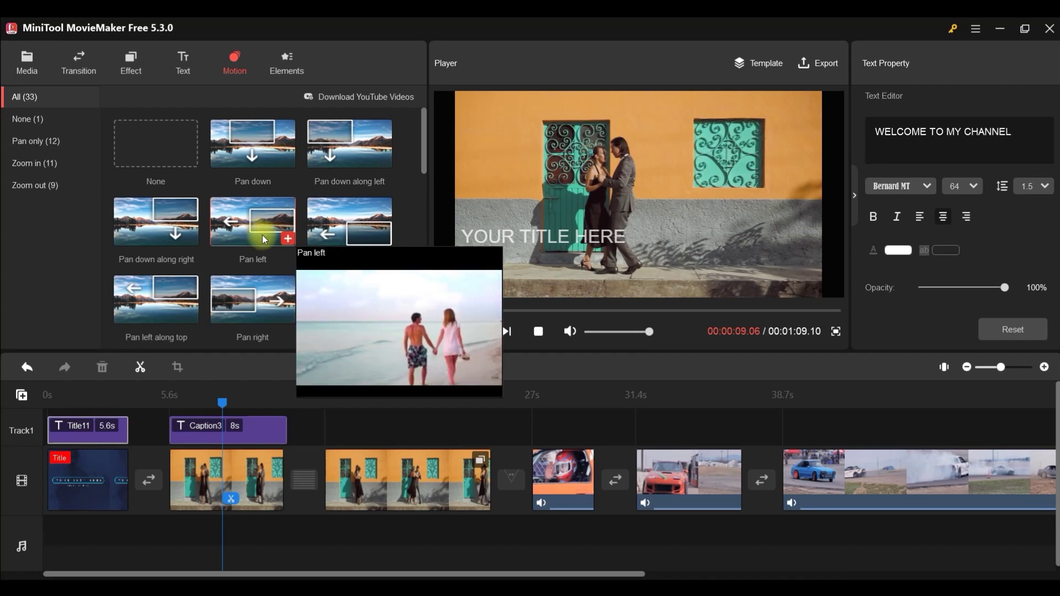
pyautogui.click(29, 145)
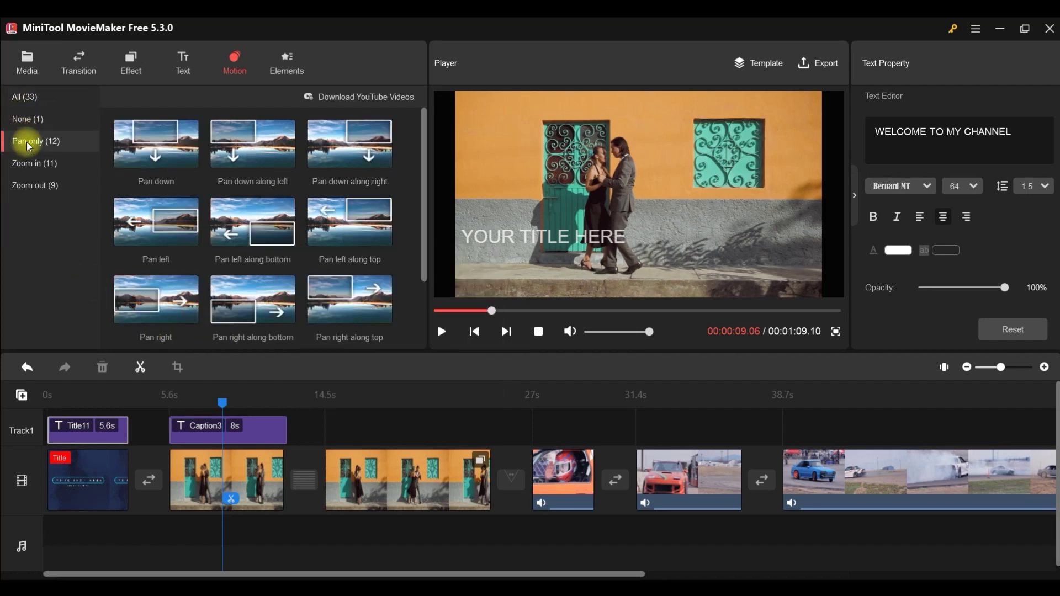
pyautogui.click(43, 165)
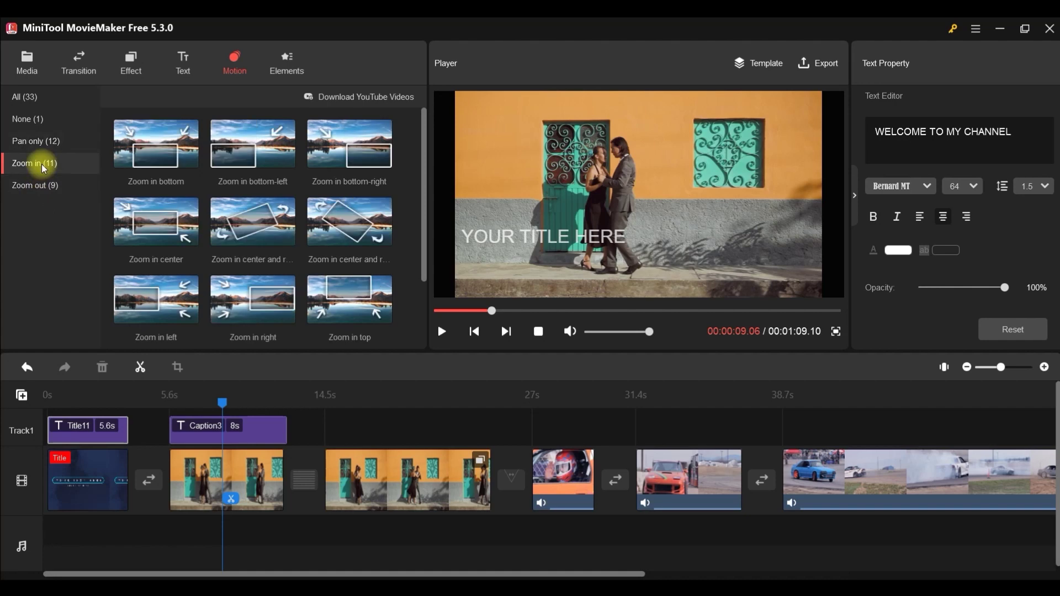
pyautogui.moveTo(314, 281)
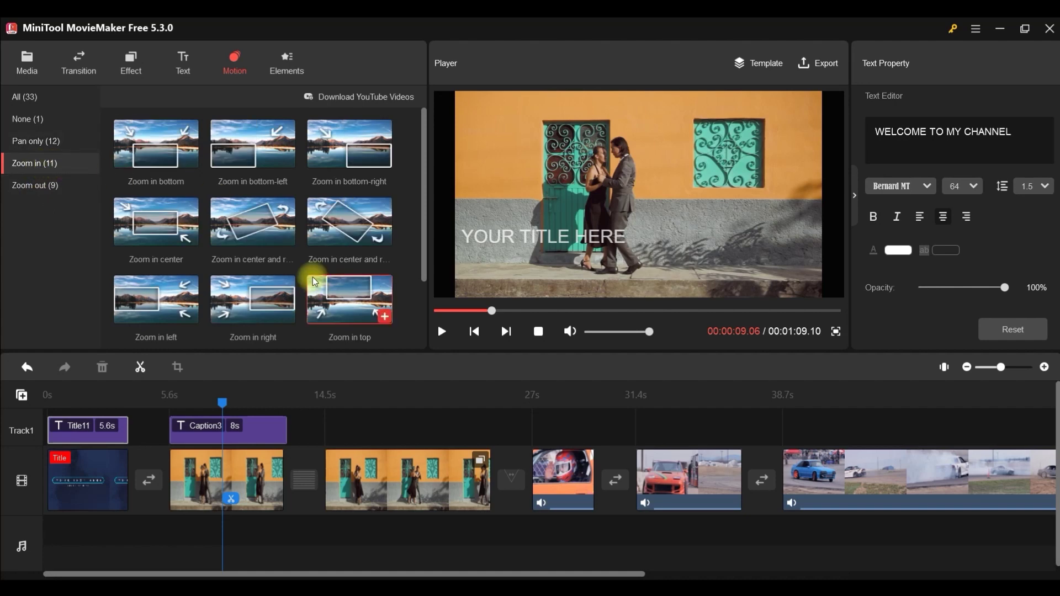
pyautogui.moveTo(315, 282); pyautogui.dragTo(194, 469)
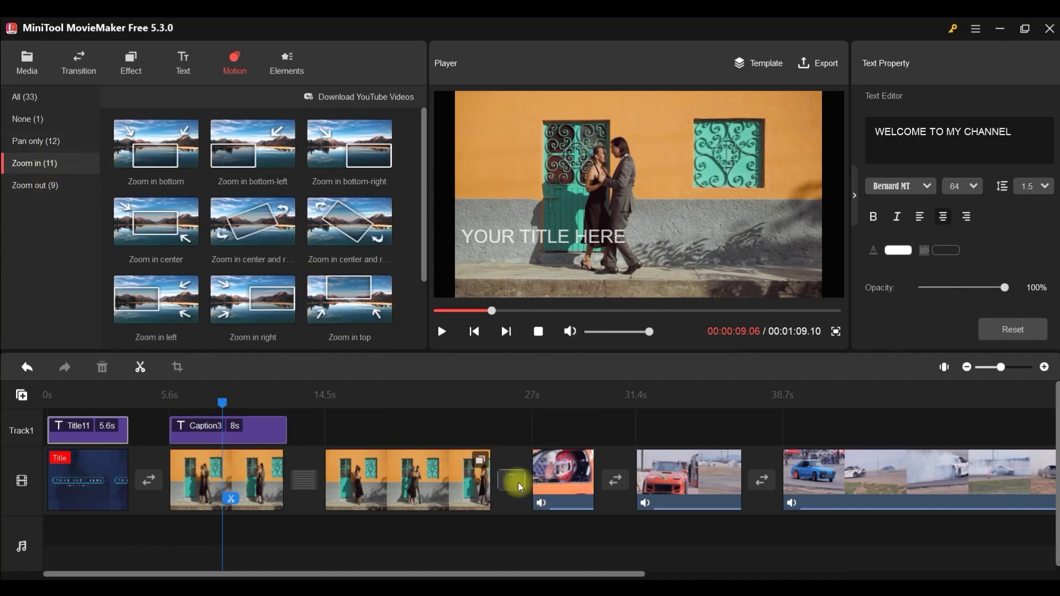
# Give the second tango clip the Zoom in center and rotate motion and preview it.
pyautogui.click(408, 469)
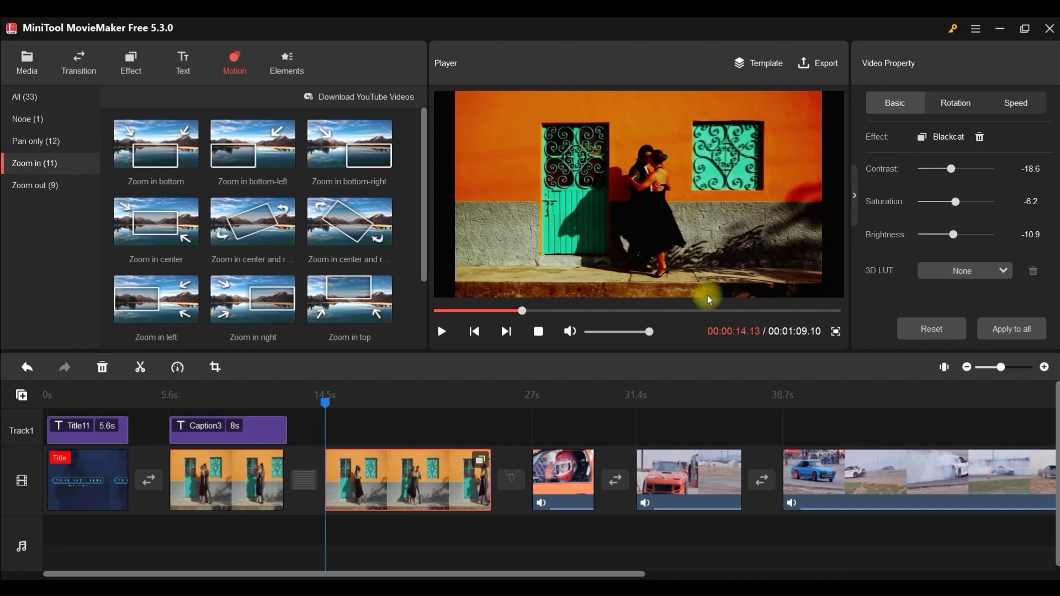
pyautogui.moveTo(237, 213)
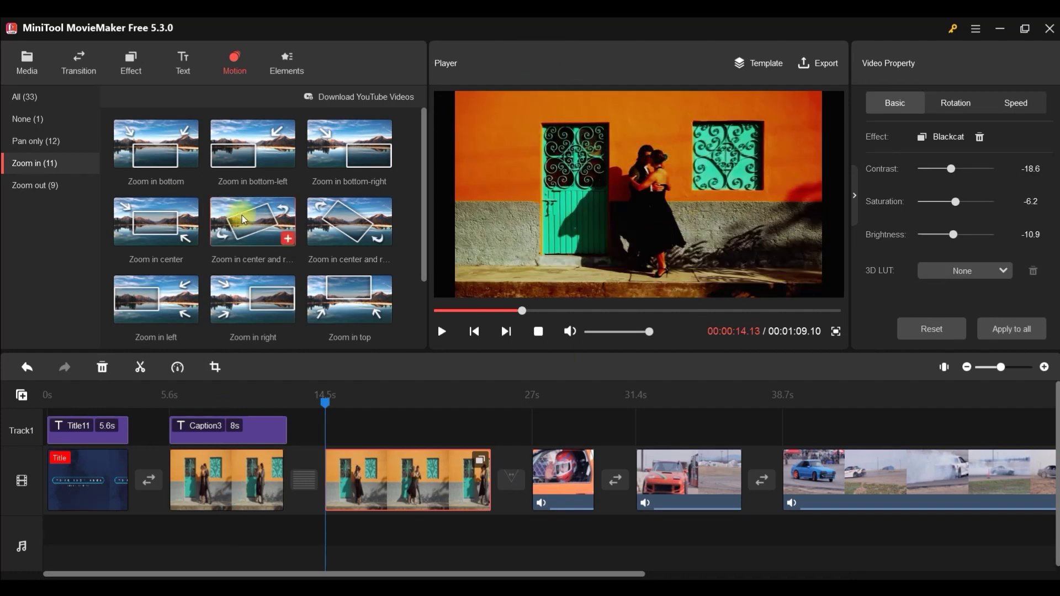
pyautogui.click(288, 239)
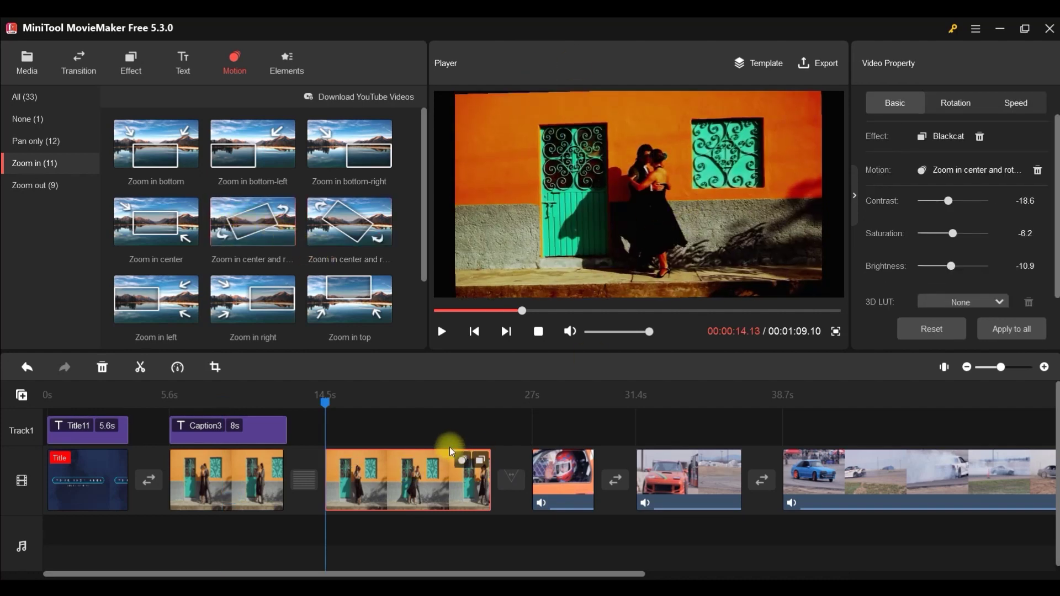
pyautogui.moveTo(296, 241)
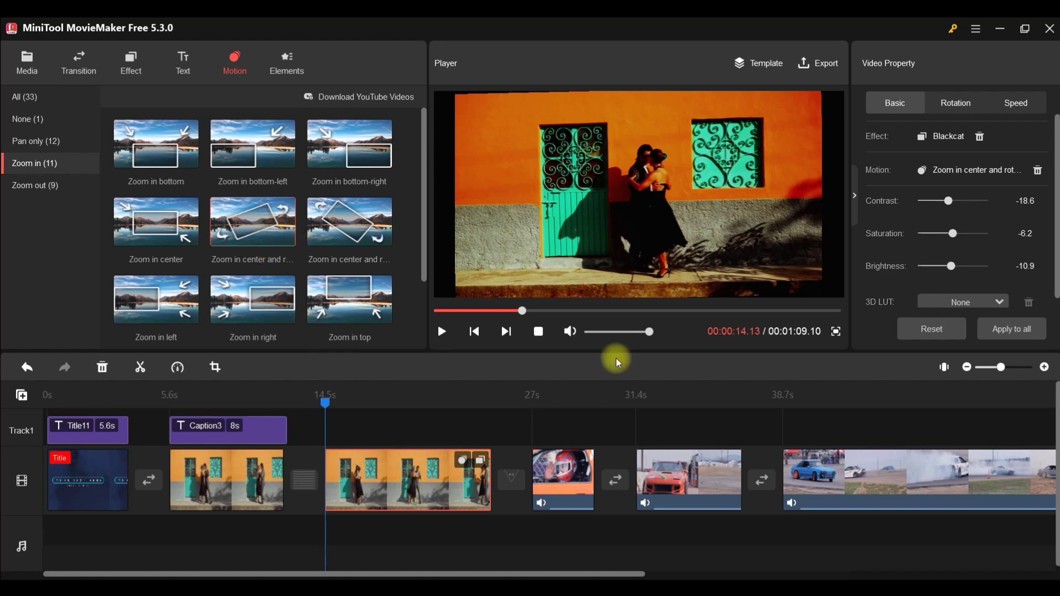
pyautogui.click(441, 332)
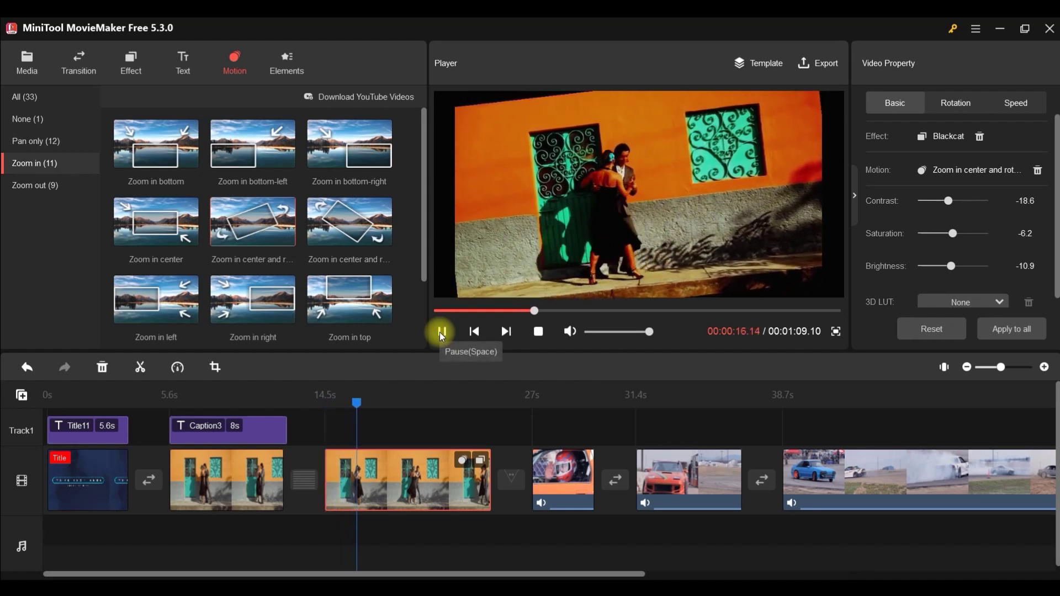
pyautogui.click(442, 332)
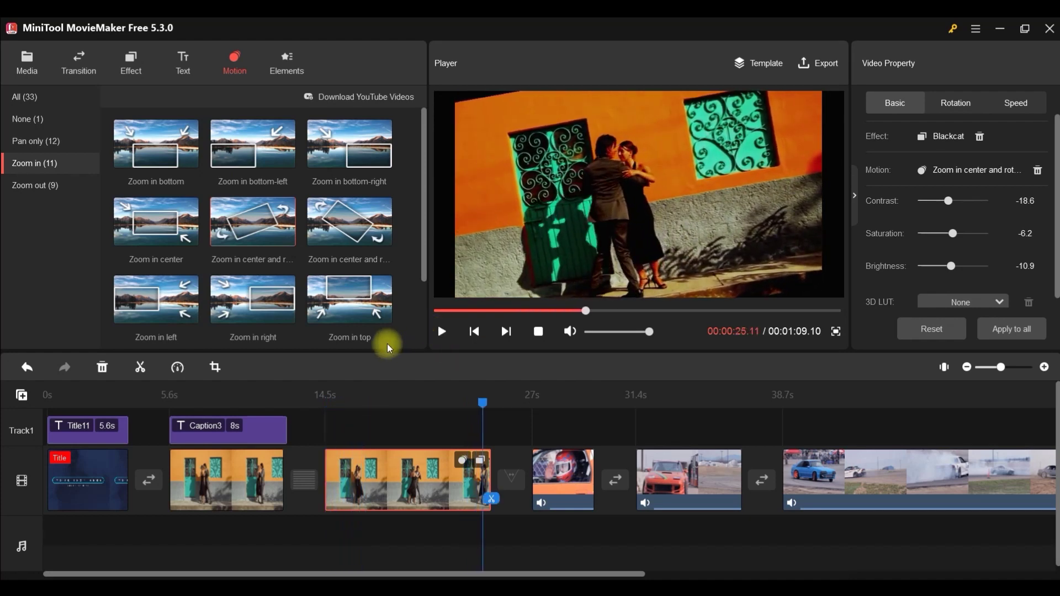
# List the Zoom out motion presets and play the racing clip.
pyautogui.click(17, 193)
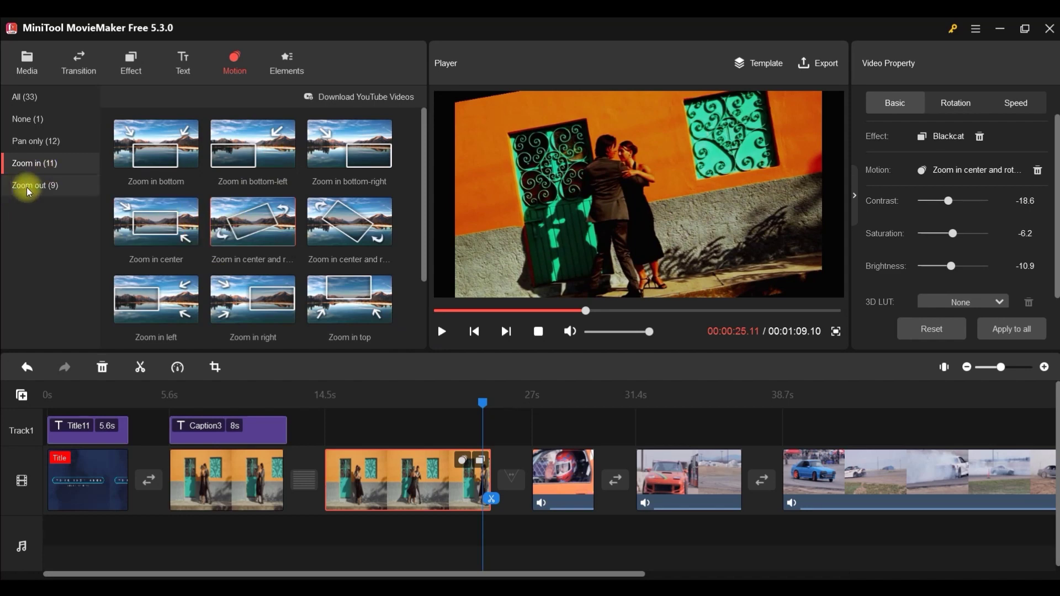
pyautogui.click(572, 512)
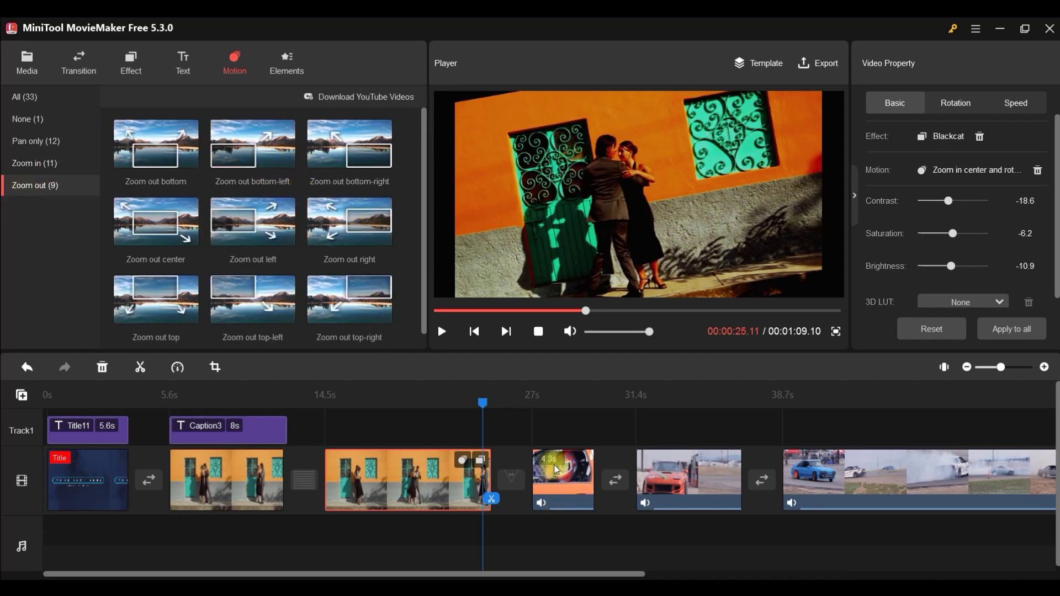
pyautogui.press('space')
# Pause playback and filter the motion presets from All (33) to the 12 Pan presets.
pyautogui.click(443, 331)
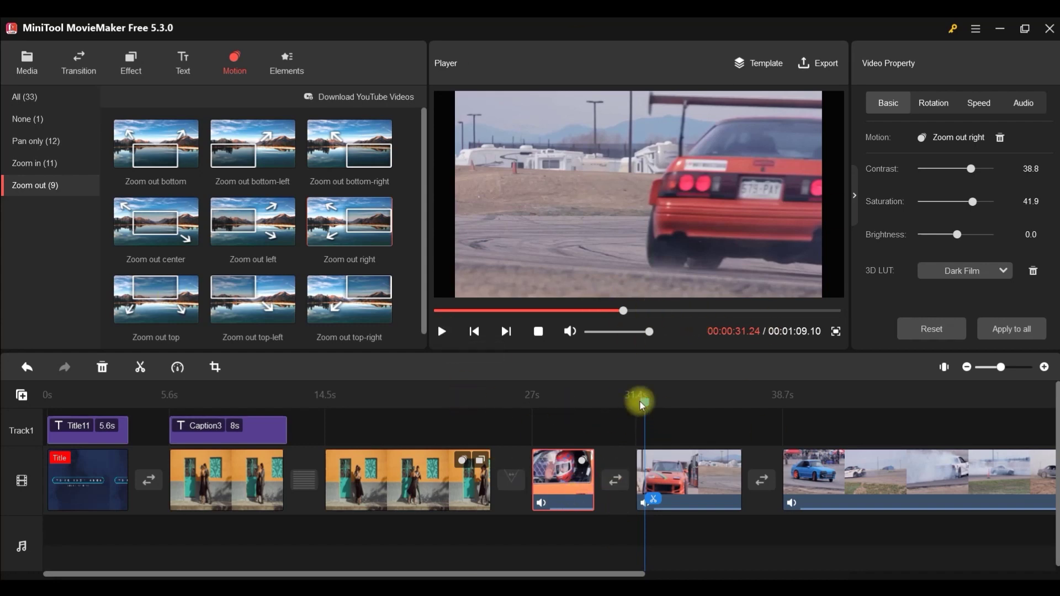
pyautogui.click(26, 103)
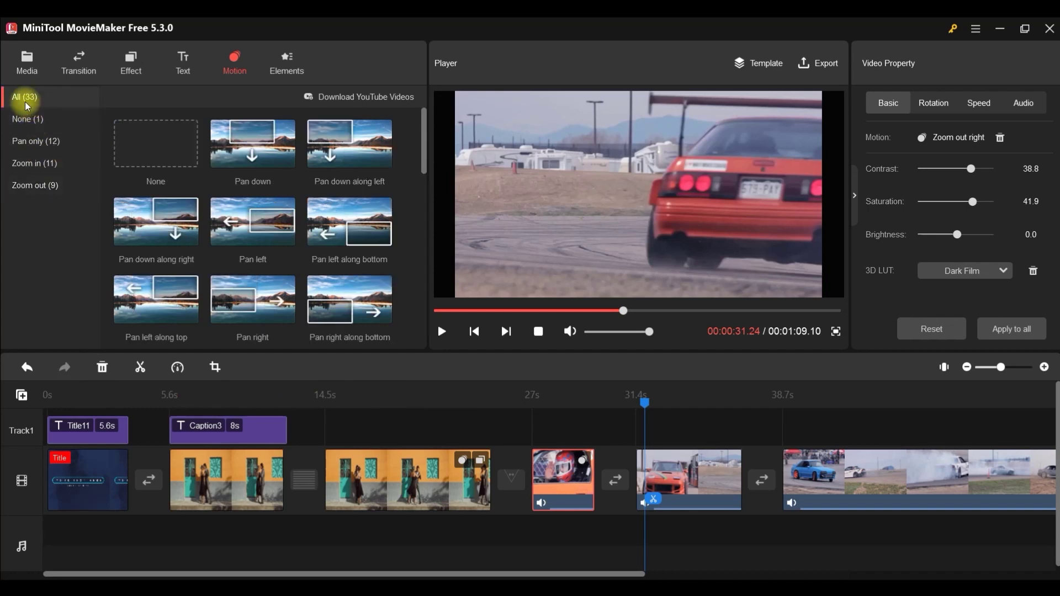
pyautogui.click(59, 139)
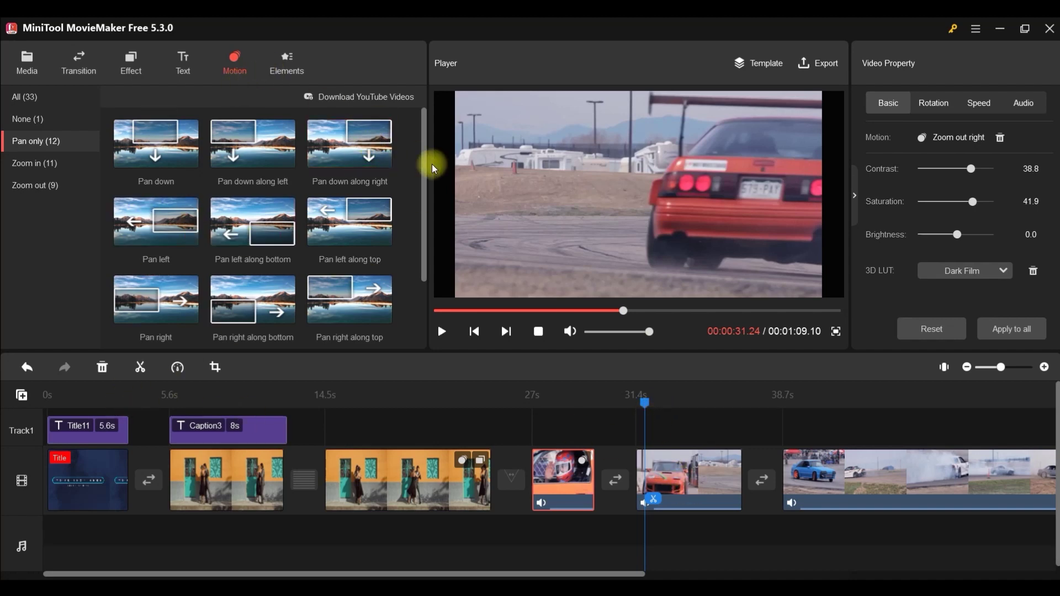
pyautogui.scroll(-2, 252, 207)
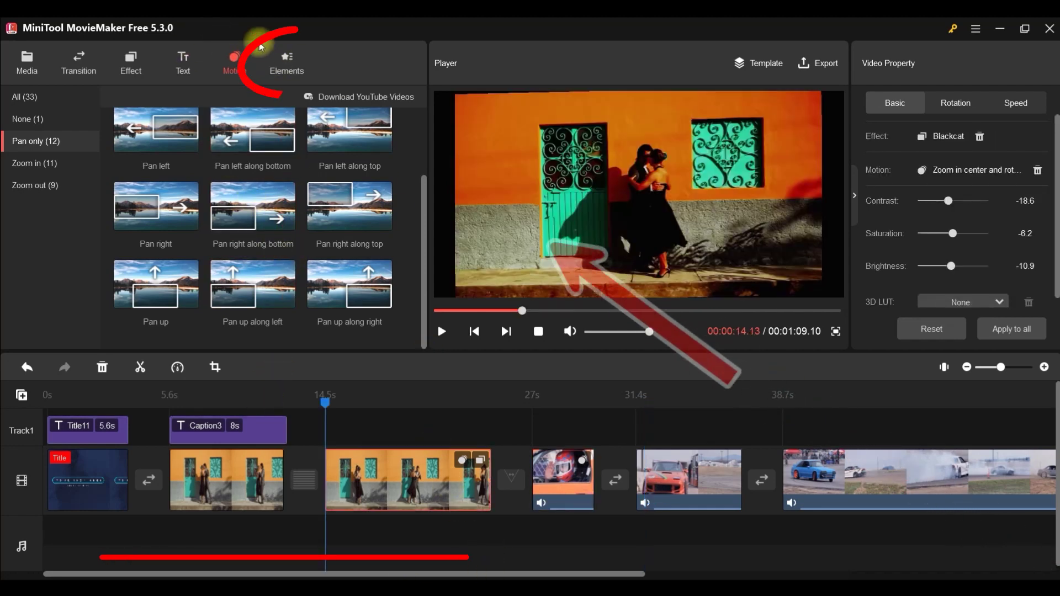
# Download the New Year 2023 element from Elements and add it at the playhead.
pyautogui.click(287, 62)
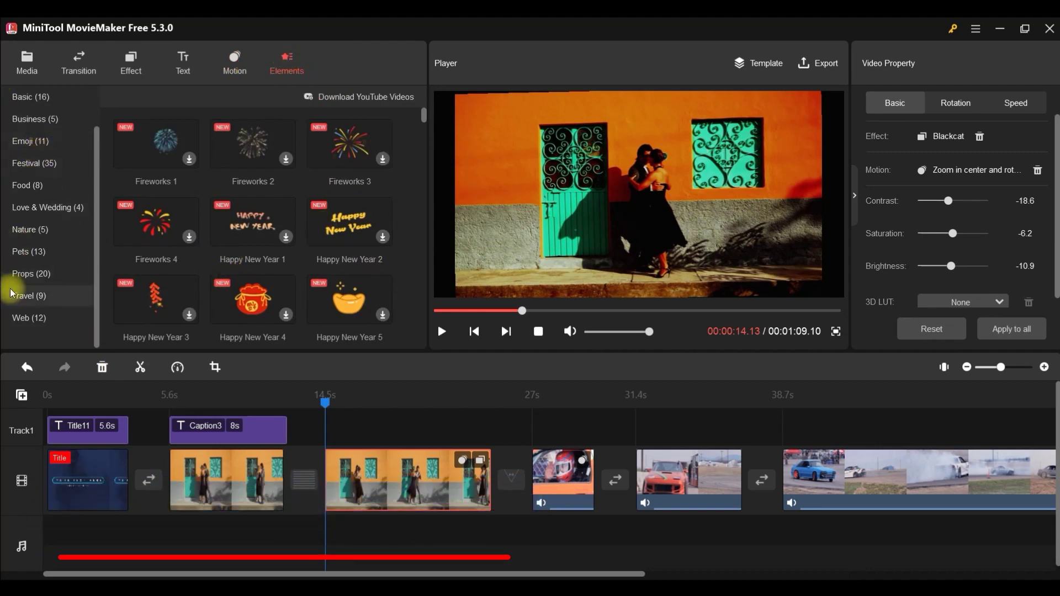
pyautogui.scroll(2, 22, 166)
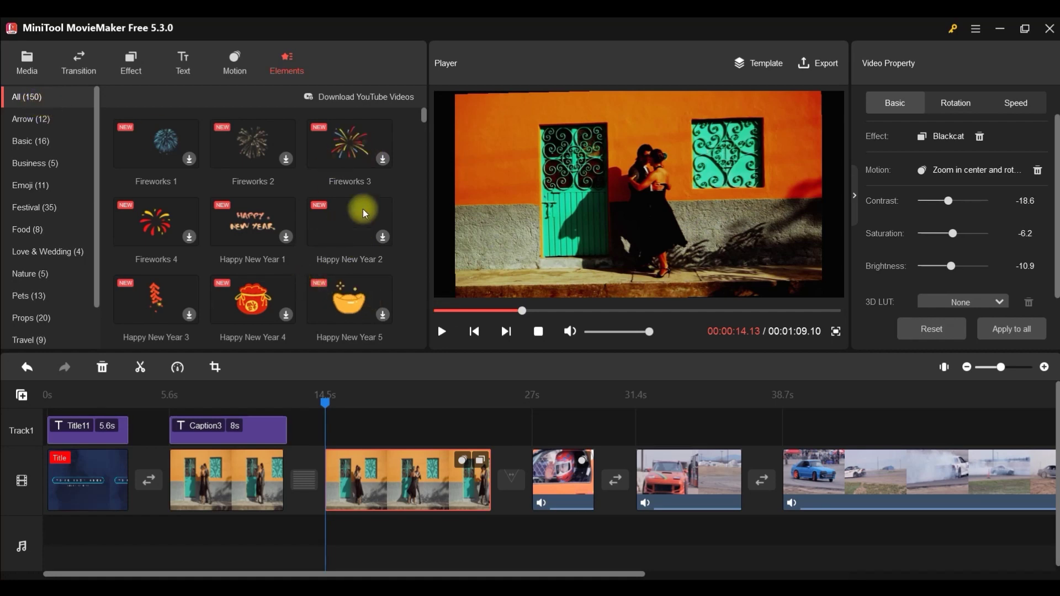
pyautogui.scroll(-3, 363, 213)
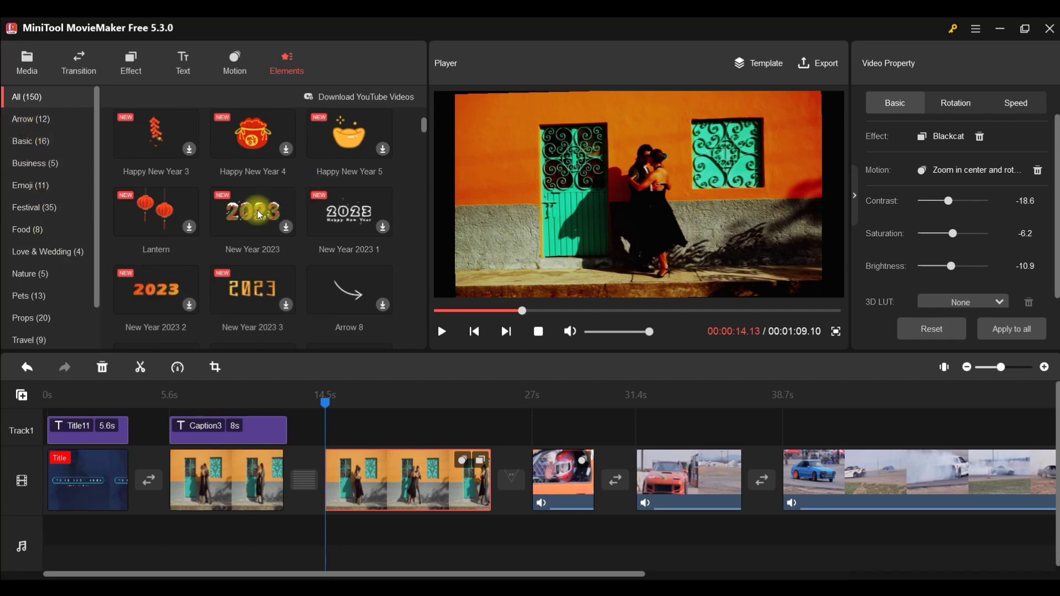
pyautogui.click(286, 227)
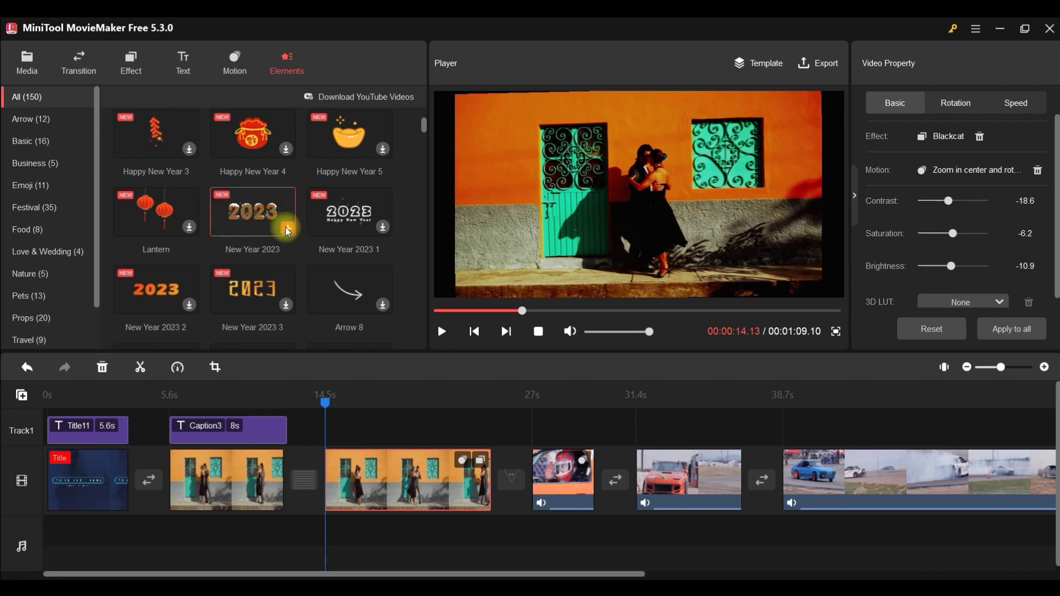
pyautogui.click(230, 458)
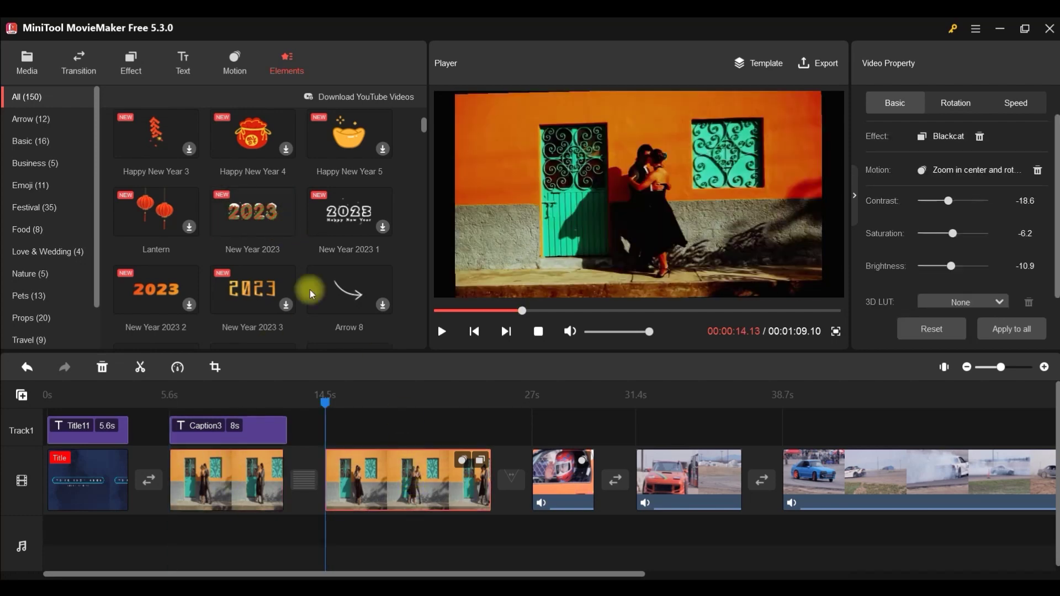
pyautogui.moveTo(254, 207)
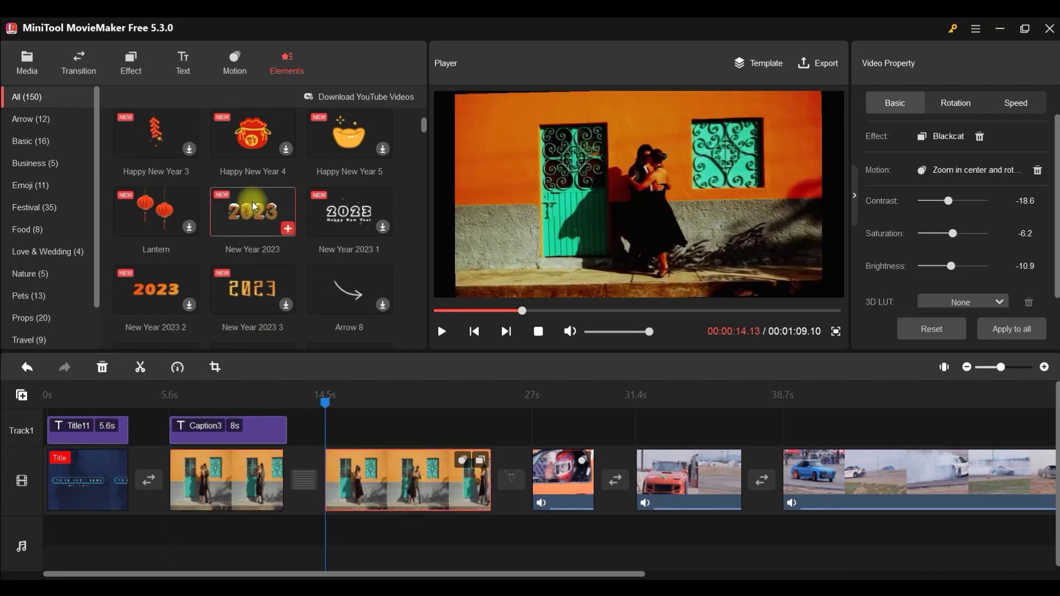
pyautogui.click(288, 230)
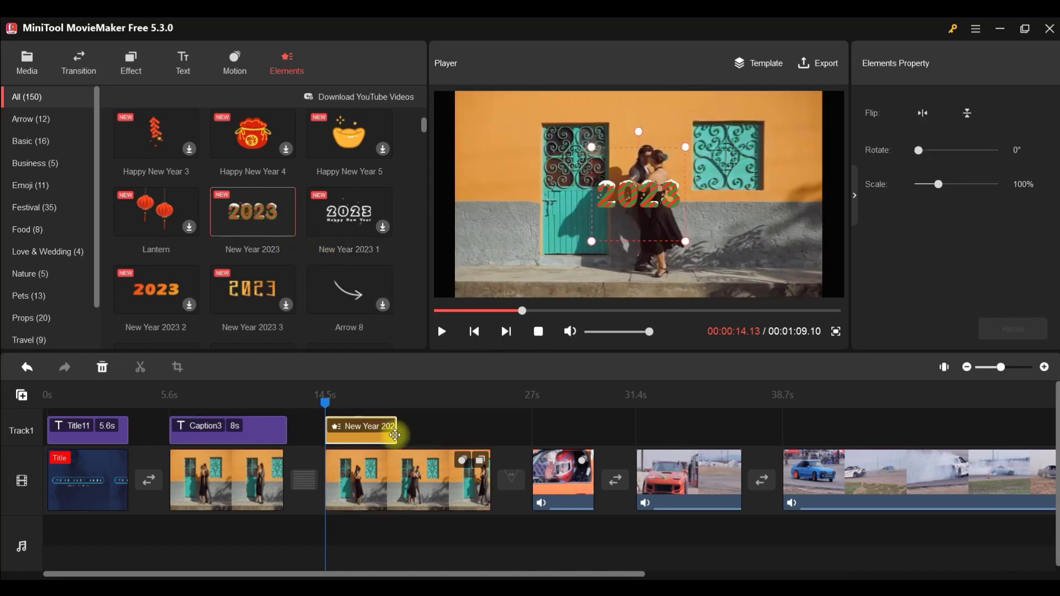
# Place the New Year 2023 element at 14.5s with an 11.4s duration.
pyautogui.moveTo(394, 433); pyautogui.dragTo(425, 434)
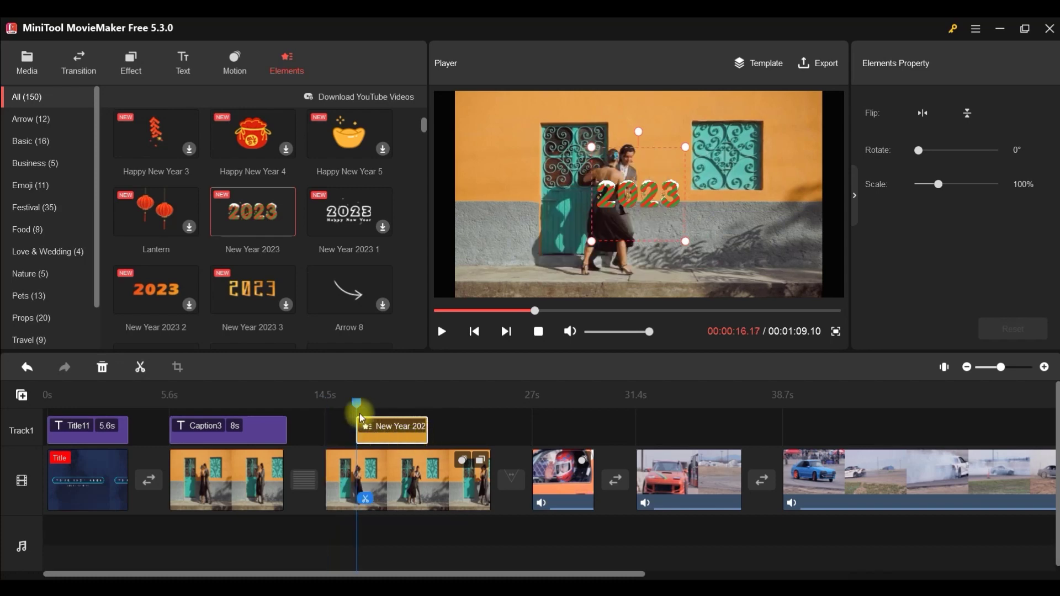
pyautogui.moveTo(426, 422); pyautogui.dragTo(489, 428)
pyautogui.moveTo(373, 430); pyautogui.dragTo(342, 430)
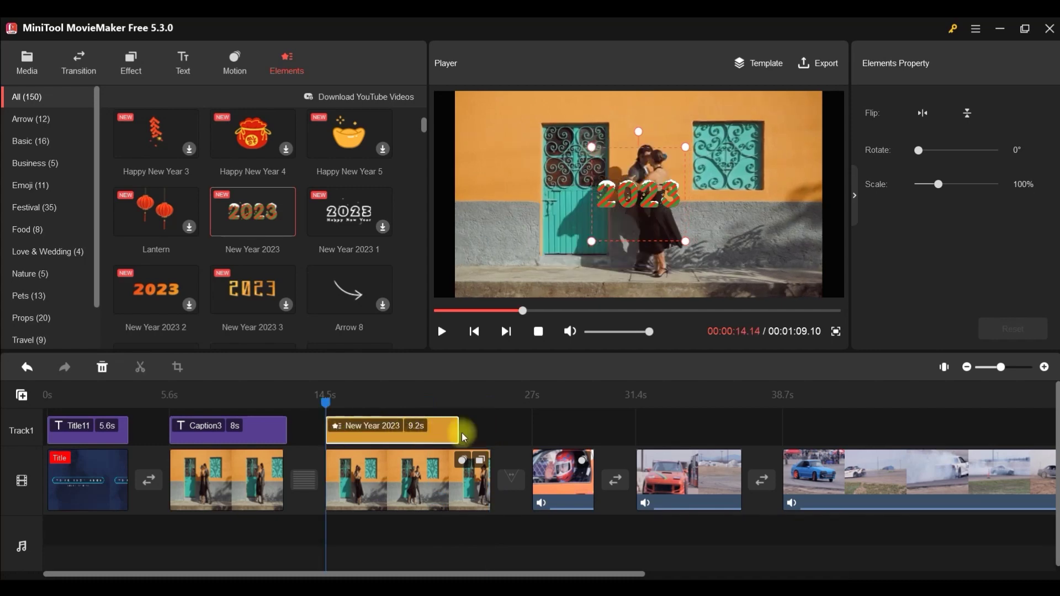
pyautogui.moveTo(458, 431); pyautogui.dragTo(489, 429)
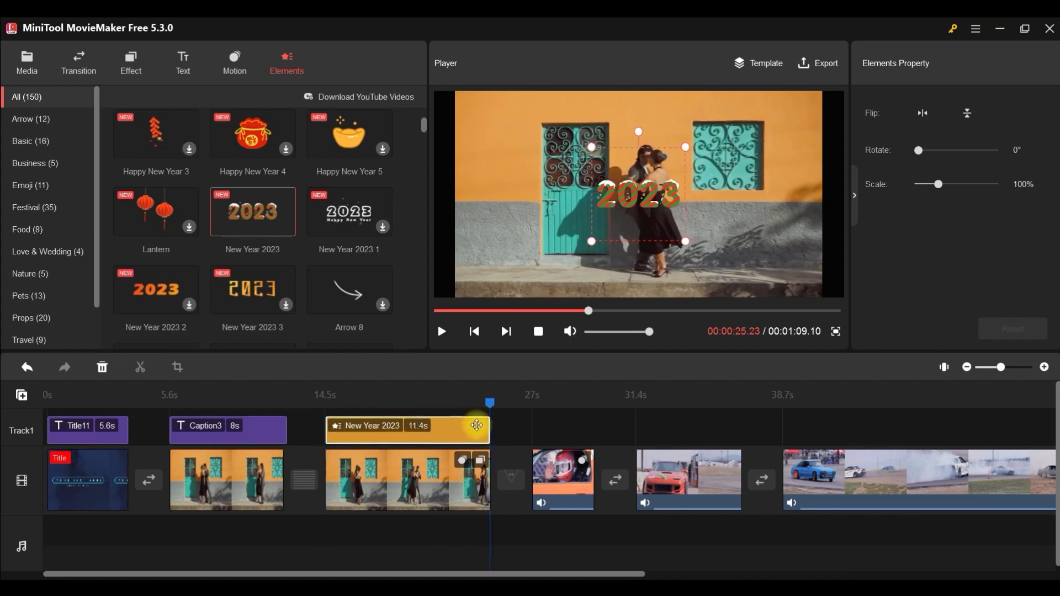
# Scale the 2023 element to 240% and move it near the frame bottom.
pyautogui.click(919, 150)
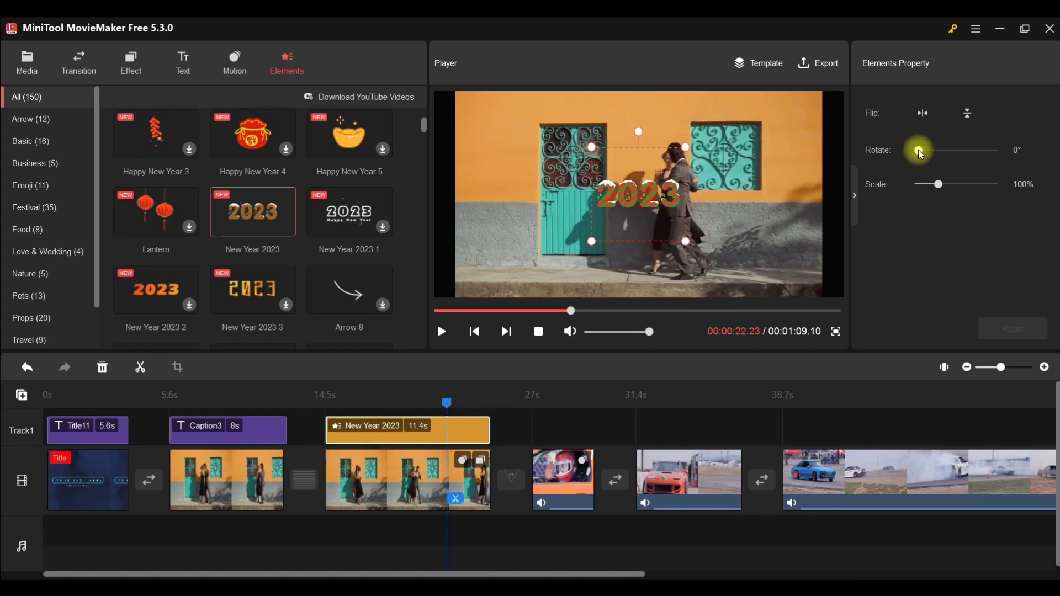
pyautogui.click(933, 184)
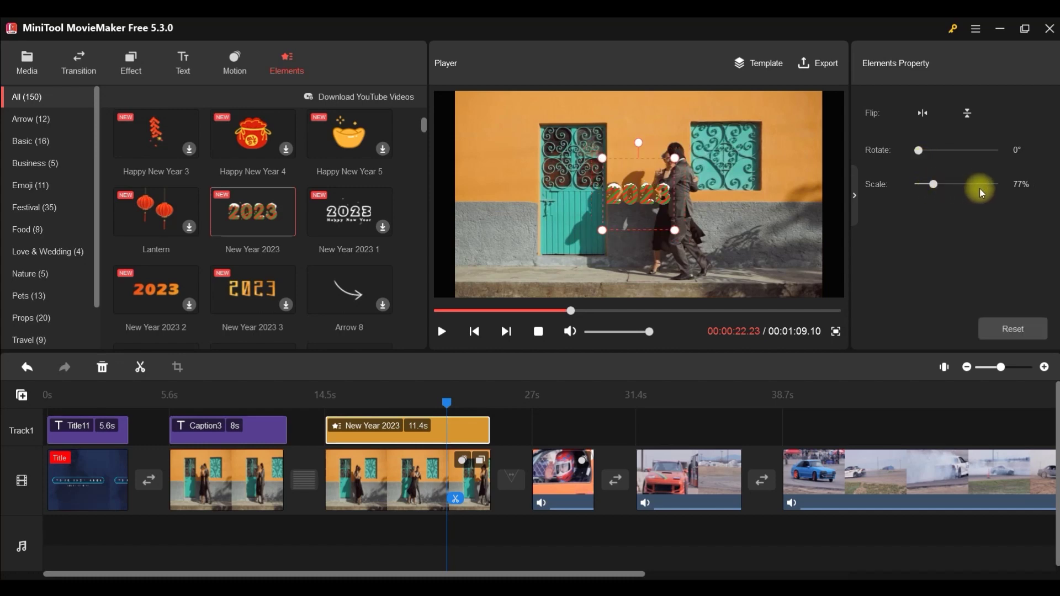
pyautogui.moveTo(936, 184); pyautogui.dragTo(966, 184)
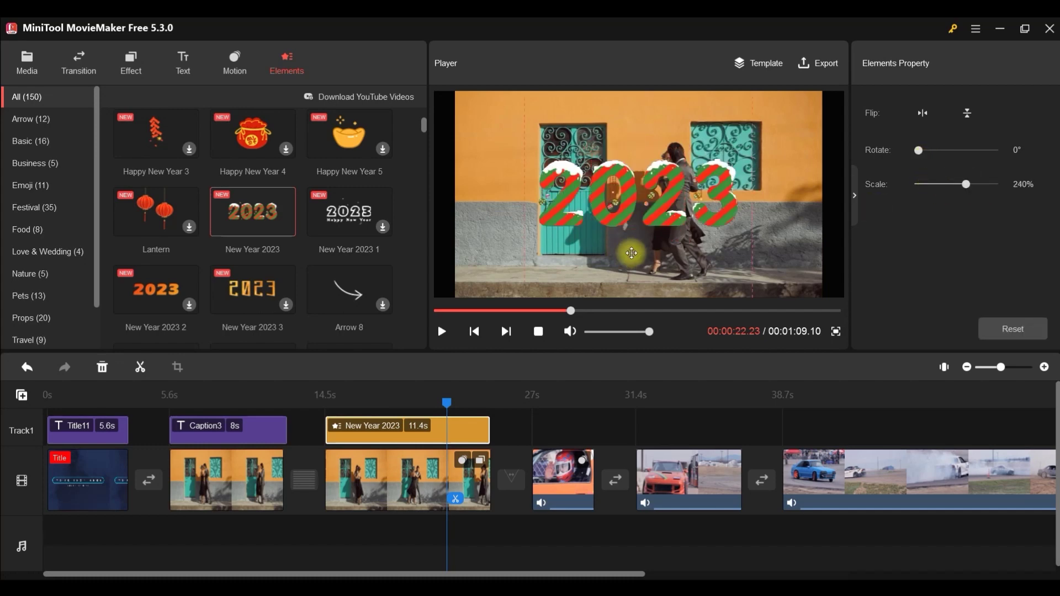
pyautogui.moveTo(674, 217); pyautogui.dragTo(676, 279)
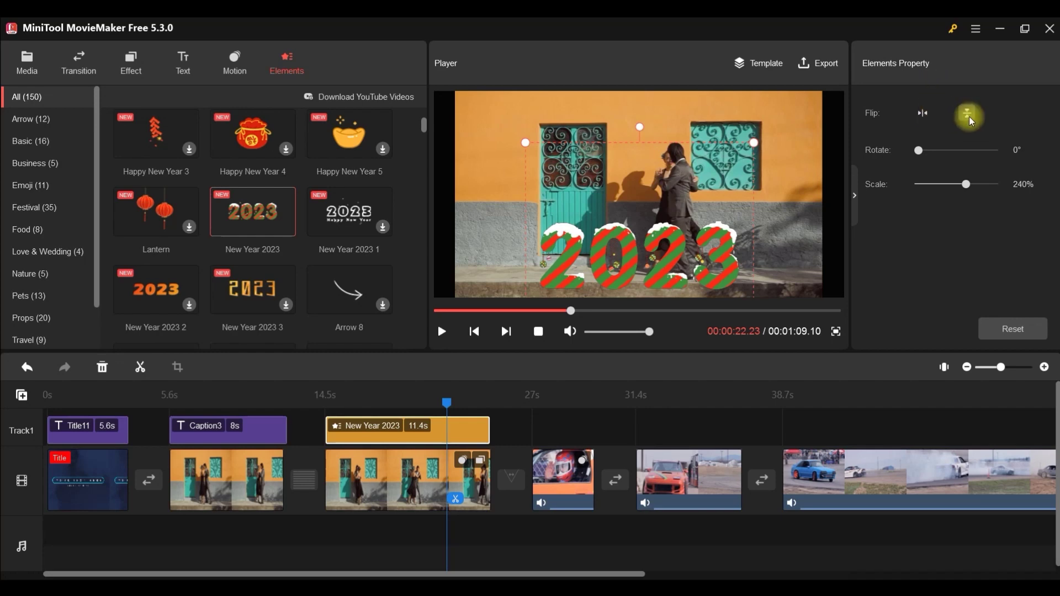
pyautogui.click(968, 114)
pyautogui.click(968, 113)
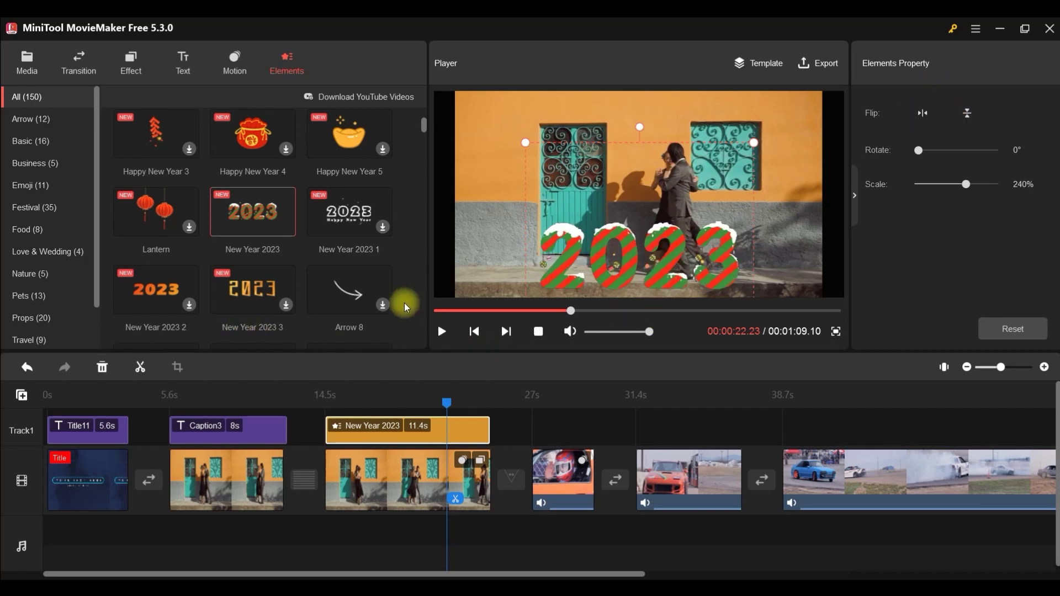
# Add Love 3 from Love & Wedding for 8s, enlarged to 154% at the top-left.
pyautogui.click(32, 231)
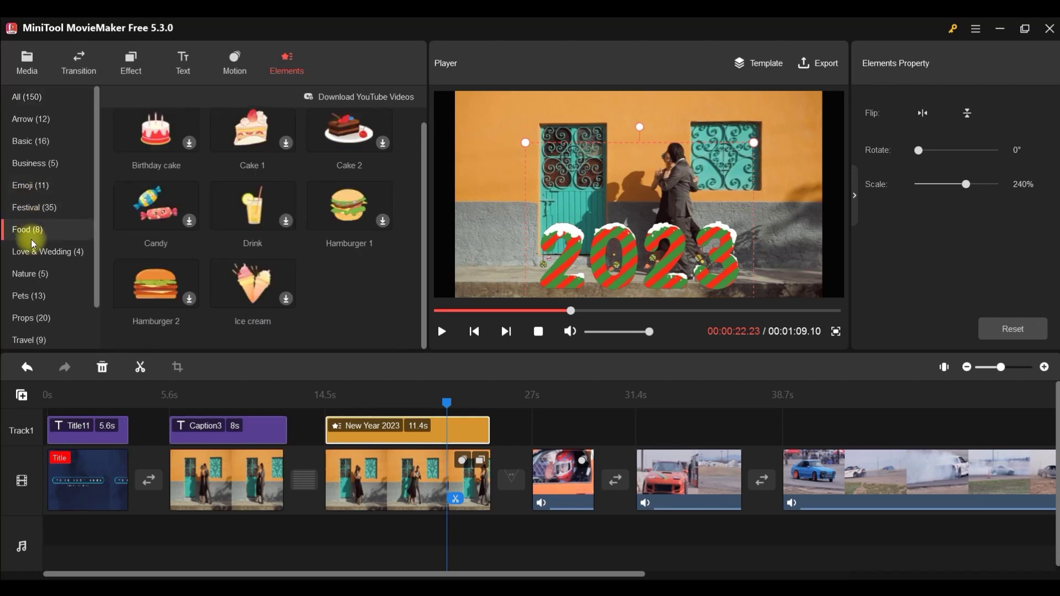
pyautogui.click(31, 251)
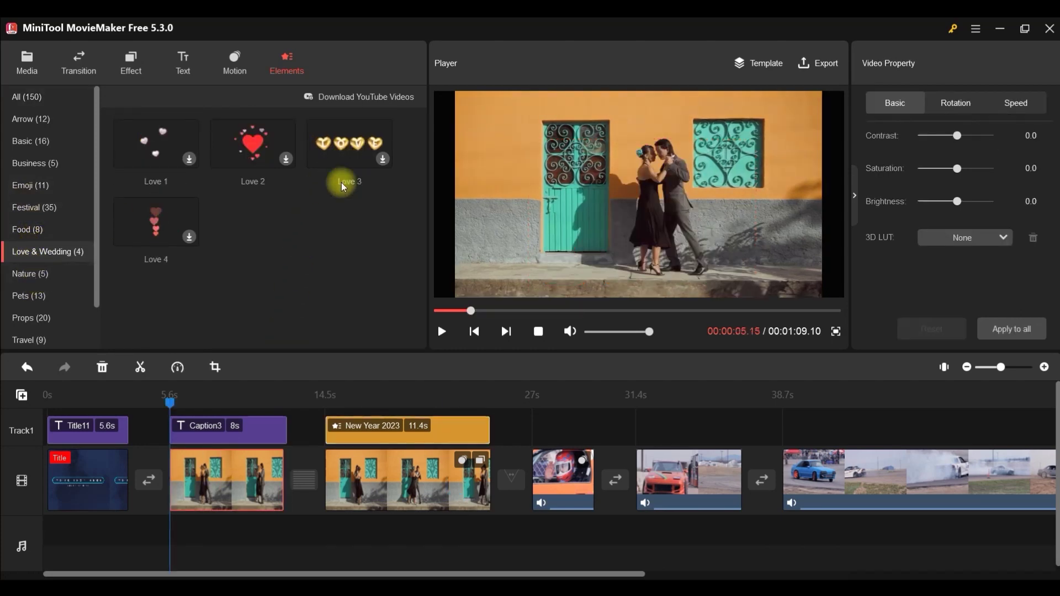
pyautogui.click(384, 160)
pyautogui.click(386, 163)
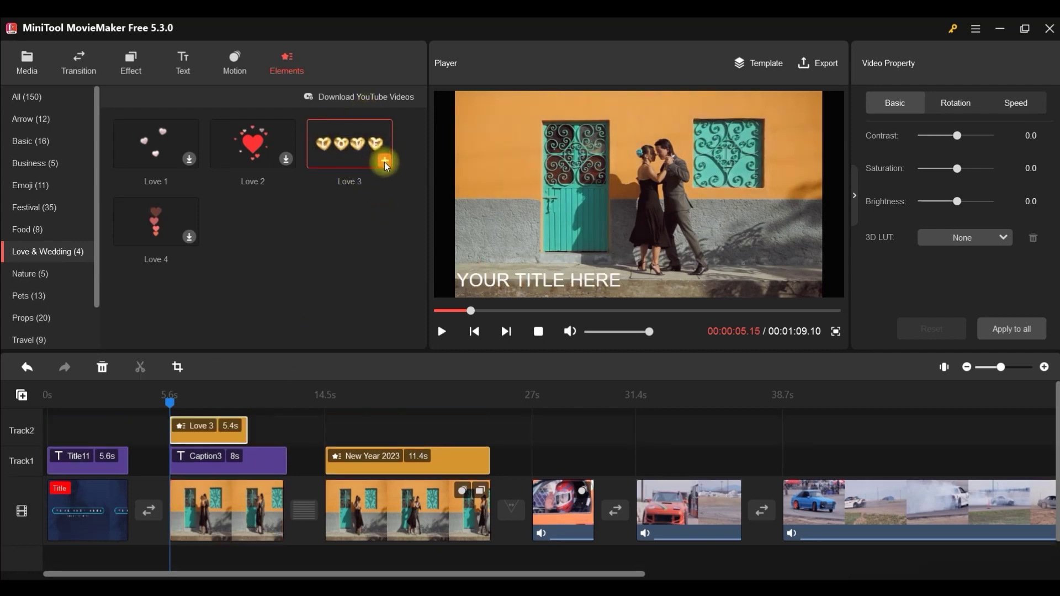
pyautogui.moveTo(248, 430); pyautogui.dragTo(289, 430)
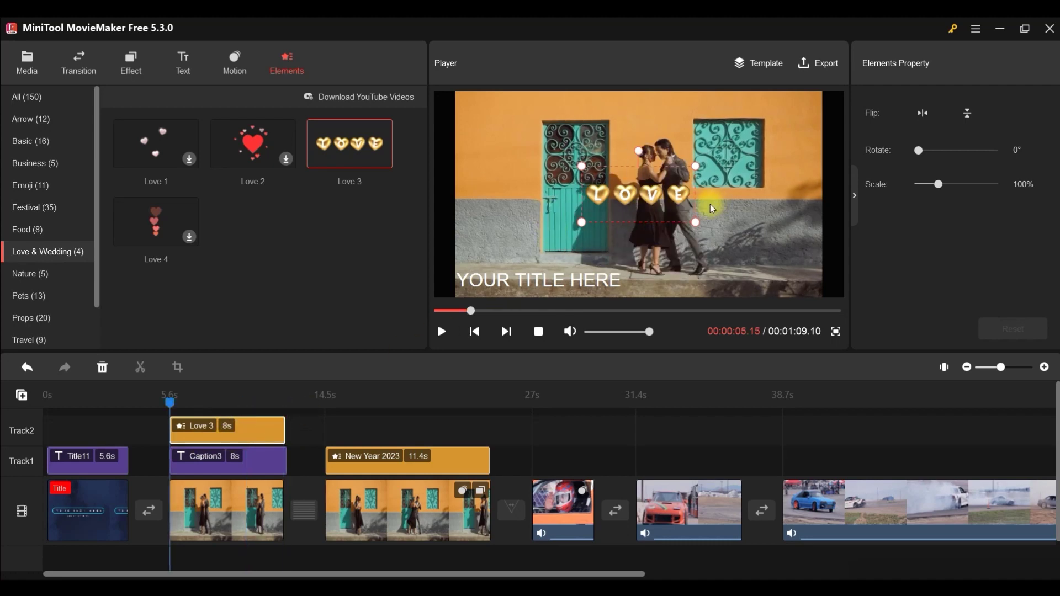
pyautogui.moveTo(699, 224); pyautogui.dragTo(741, 255)
pyautogui.moveTo(668, 212); pyautogui.dragTo(558, 134)
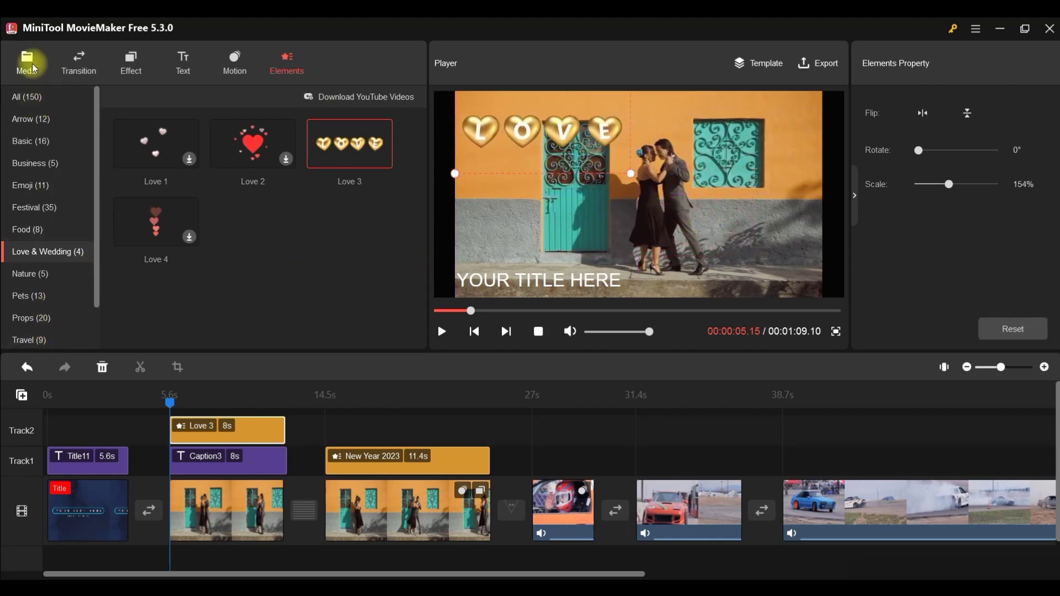
# Apply the Pan left along top motion, review the edit in playback, and select the red car clip.
pyautogui.click(239, 65)
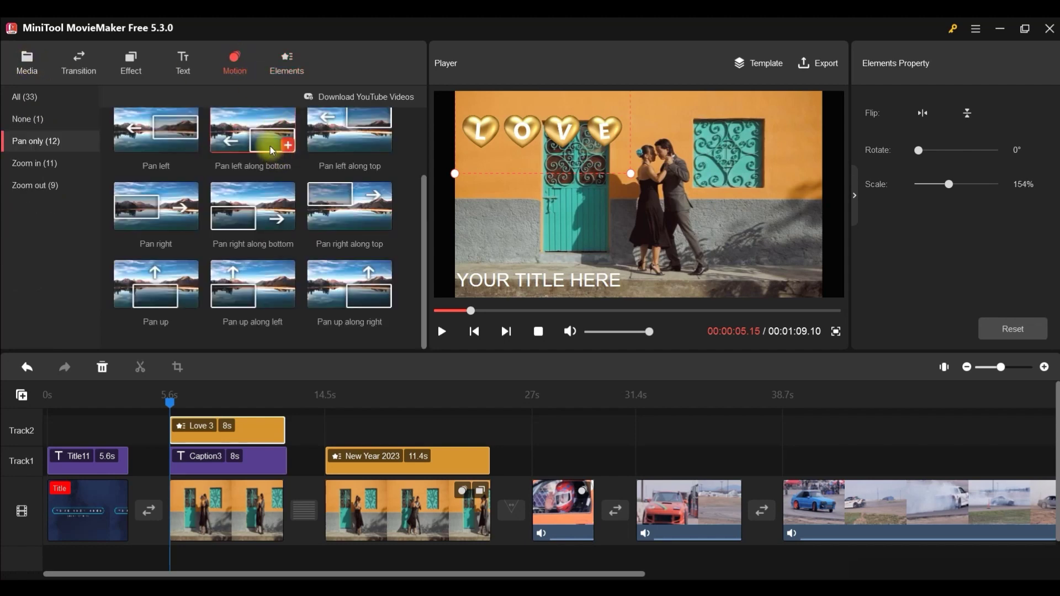
pyautogui.click(385, 147)
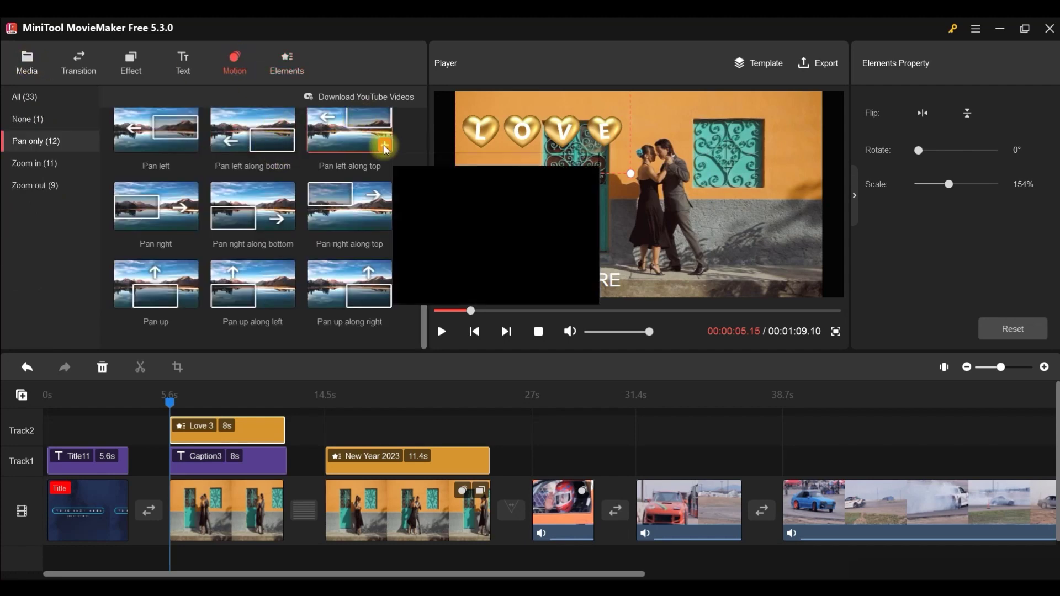
pyautogui.click(442, 332)
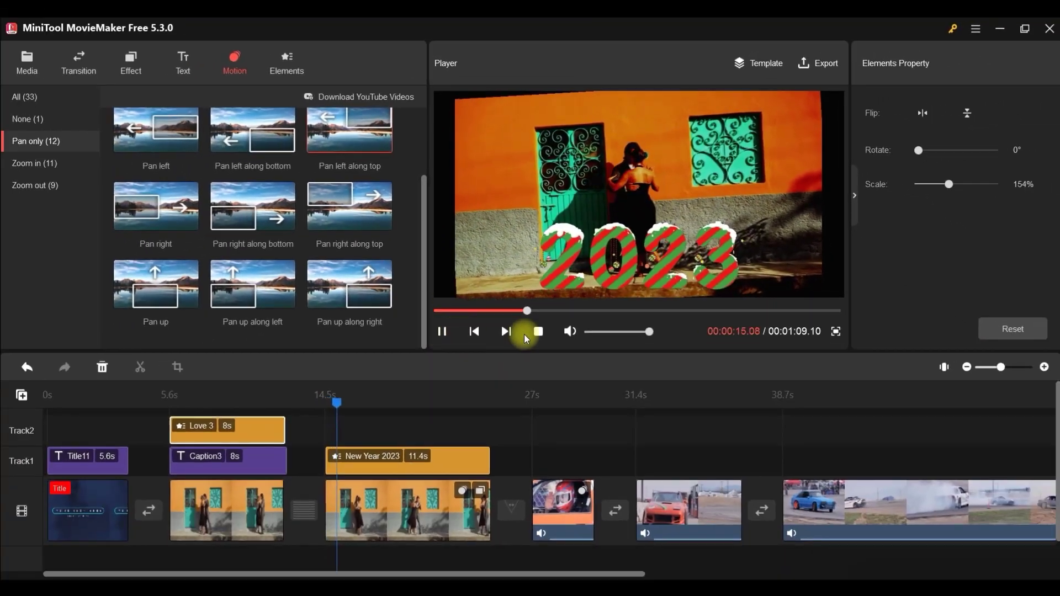
pyautogui.click(442, 331)
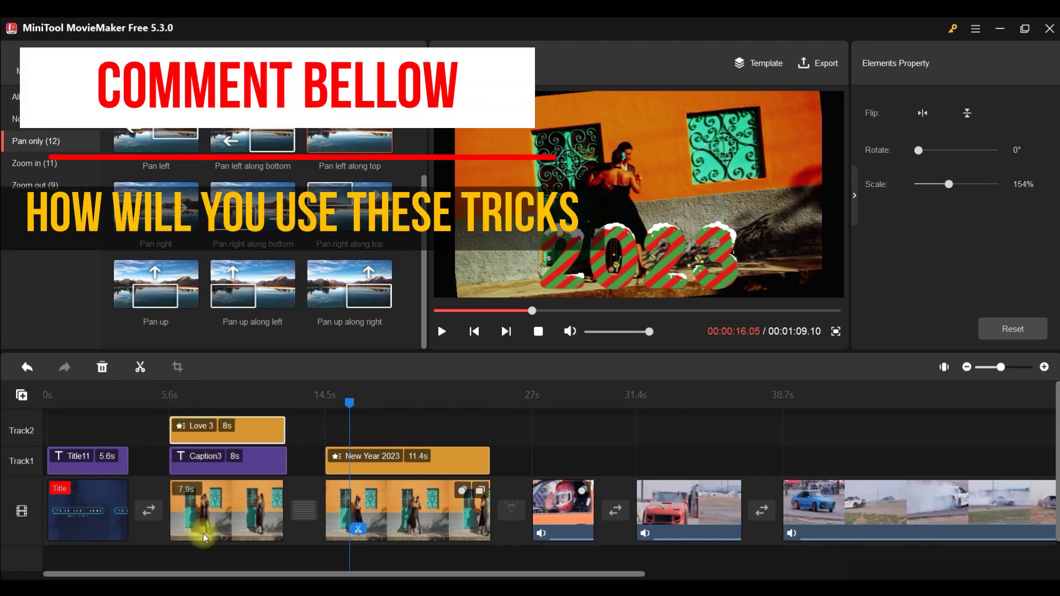
pyautogui.click(715, 542)
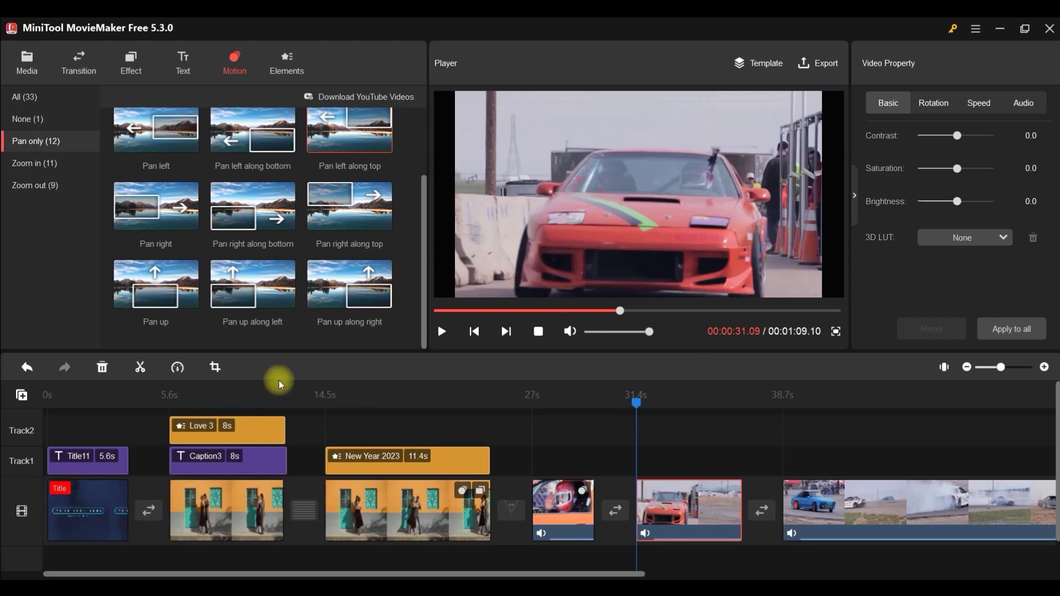
# Crop the red car clip to a tighter frame around the car and preview the result.
pyautogui.click(215, 367)
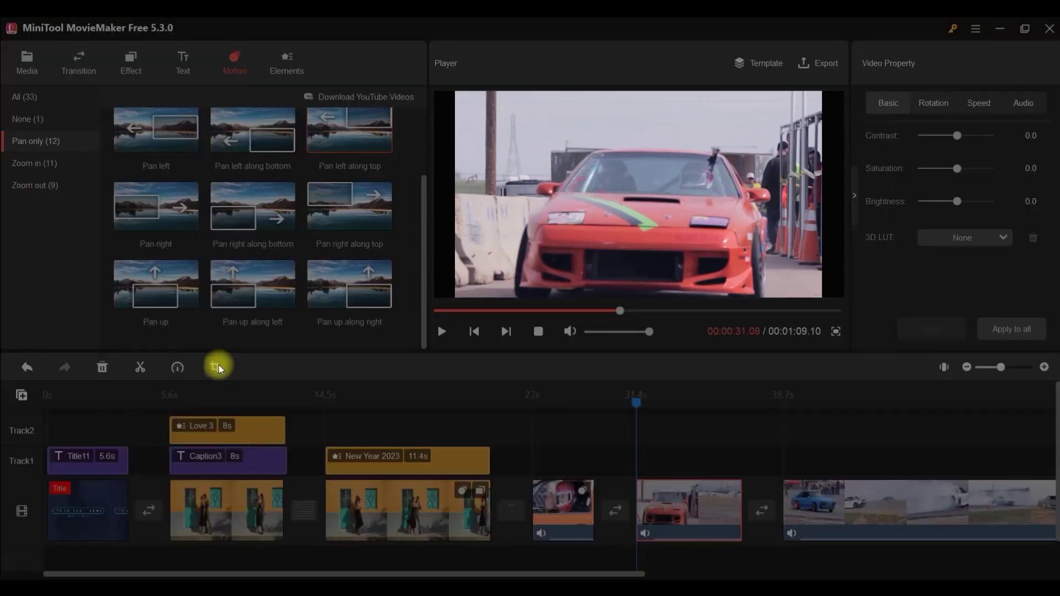
pyautogui.moveTo(806, 260); pyautogui.dragTo(743, 260)
pyautogui.moveTo(258, 260); pyautogui.dragTo(333, 260)
pyautogui.moveTo(539, 377); pyautogui.dragTo(538, 408)
pyautogui.moveTo(773, 409); pyautogui.dragTo(724, 395)
pyautogui.moveTo(627, 315); pyautogui.dragTo(651, 351)
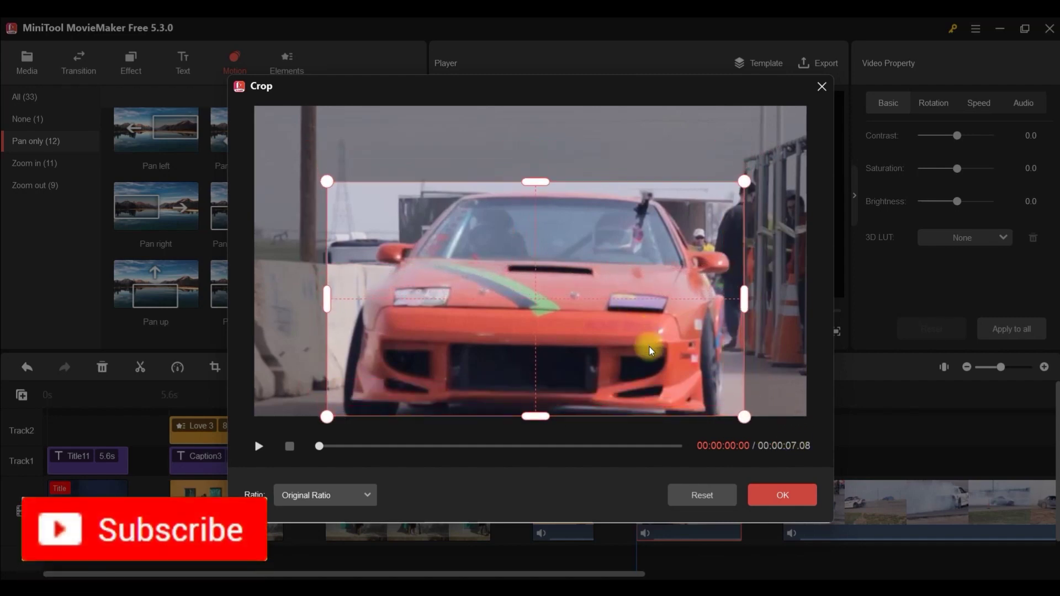
pyautogui.click(775, 495)
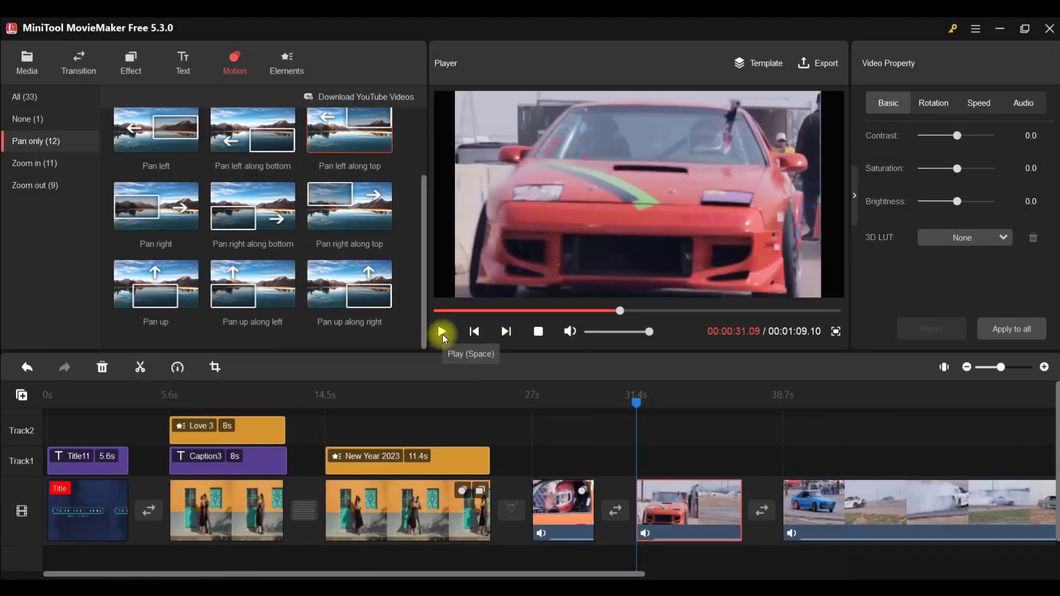
pyautogui.click(442, 332)
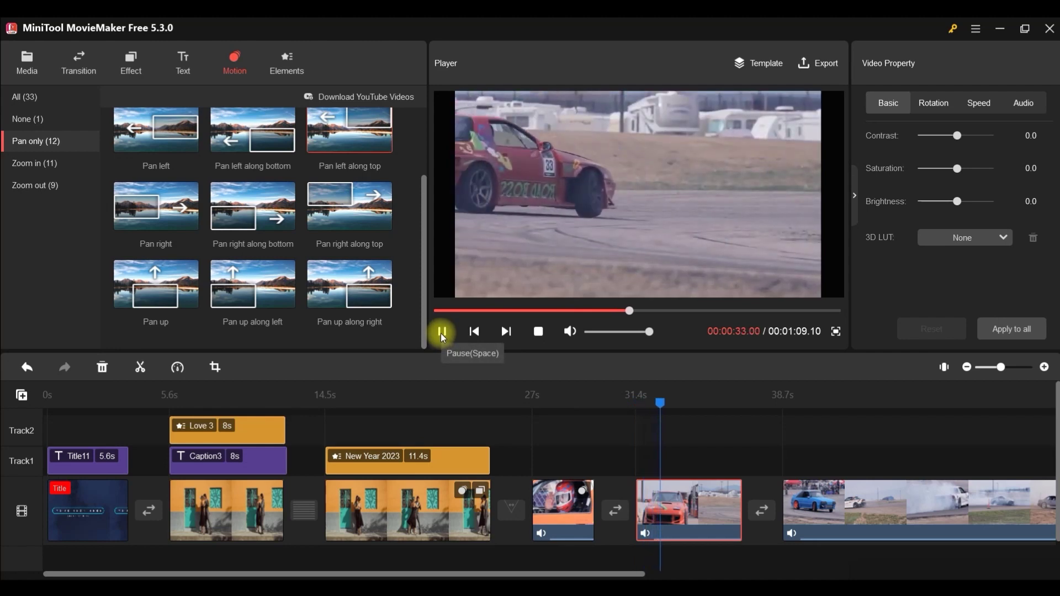
pyautogui.click(442, 332)
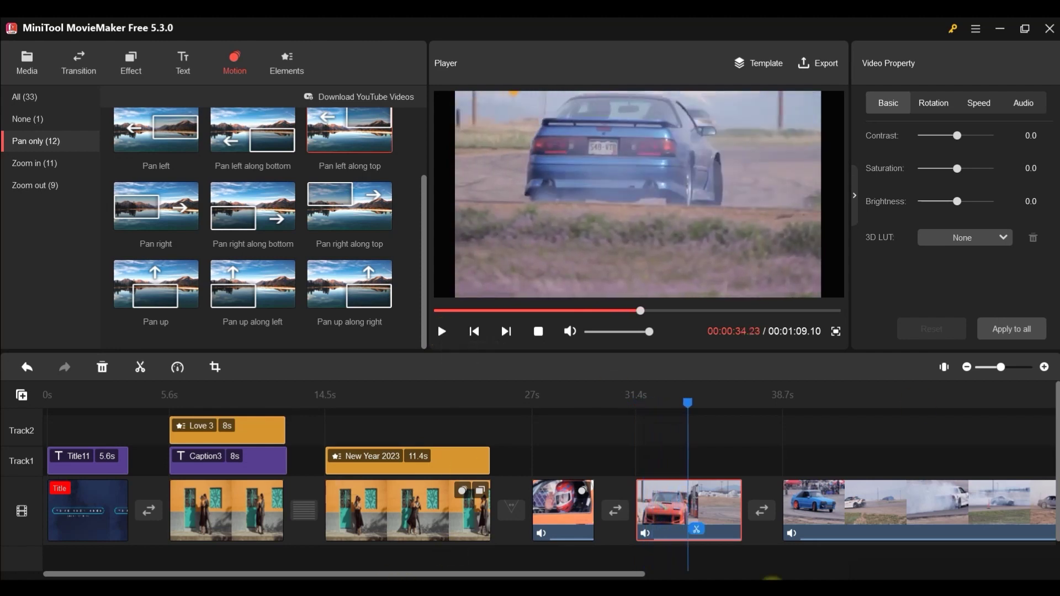
# Turn on Reverse speed for the red car drifting clip and preview it.
pyautogui.click(712, 504)
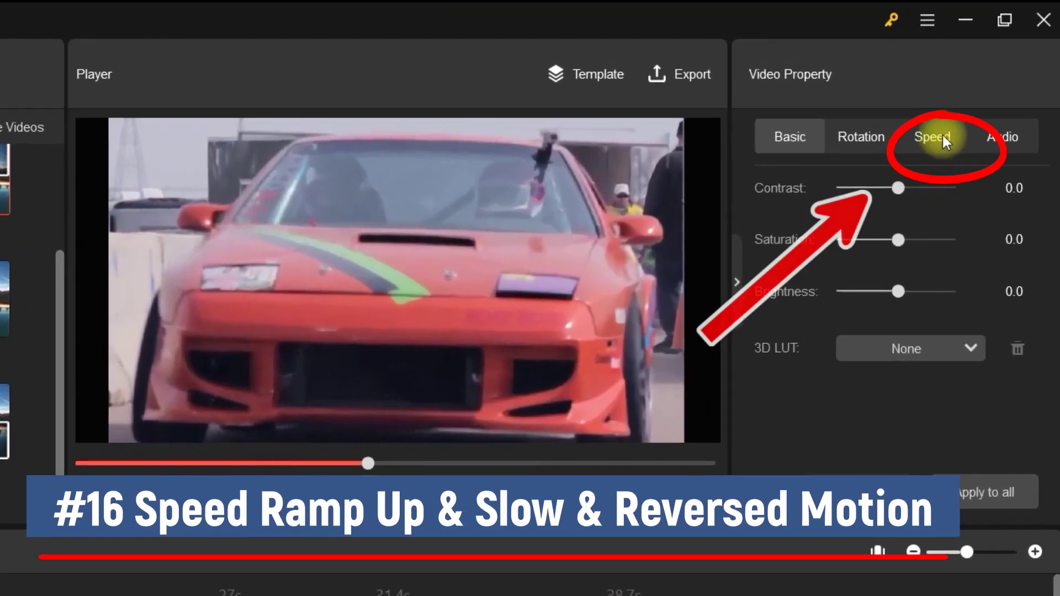
pyautogui.click(942, 135)
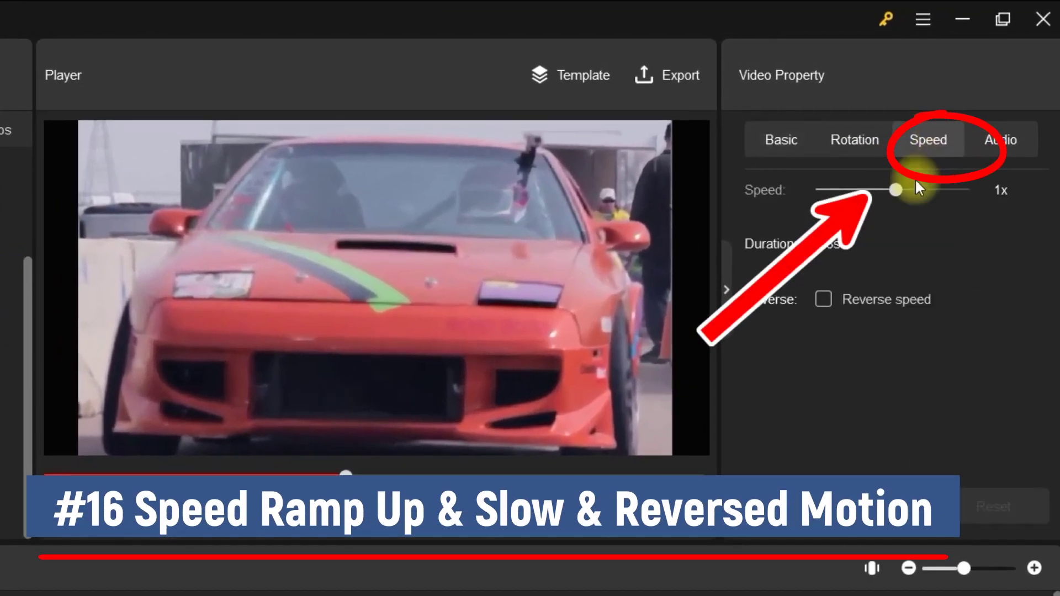
pyautogui.moveTo(892, 190); pyautogui.dragTo(889, 224)
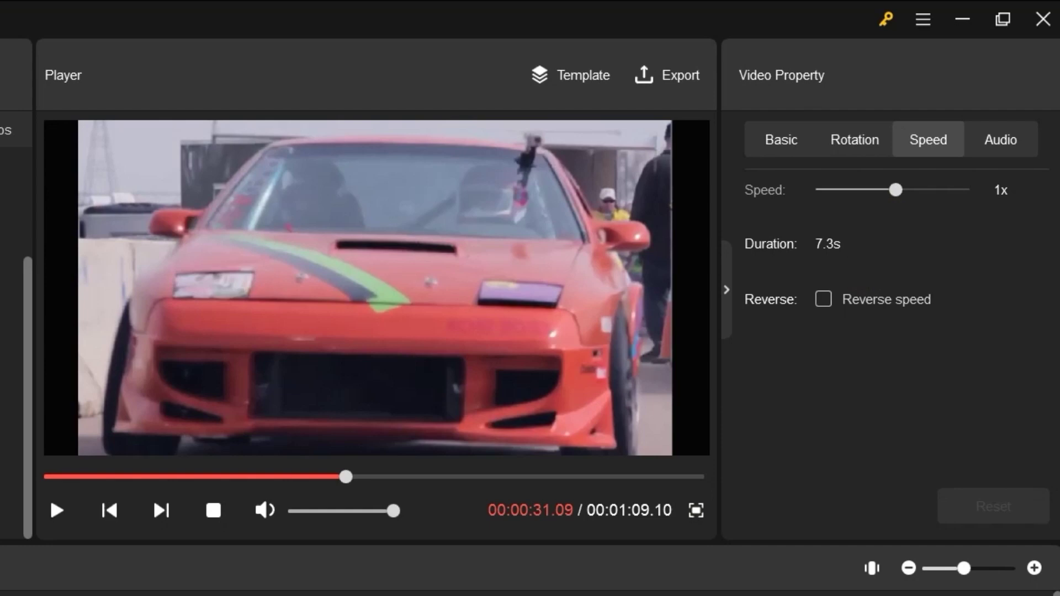
pyautogui.click(823, 299)
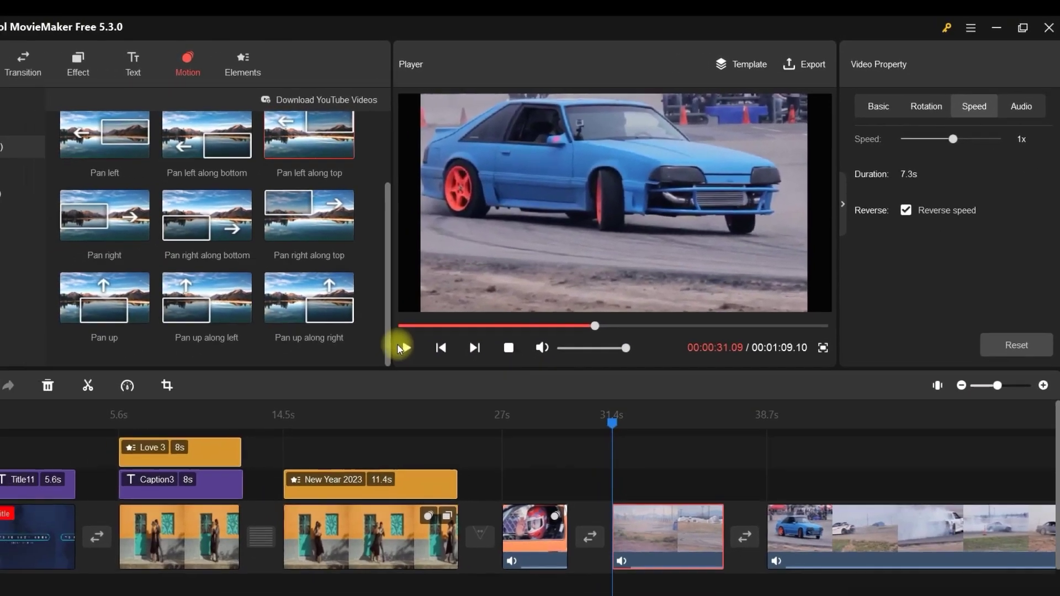
pyautogui.click(401, 348)
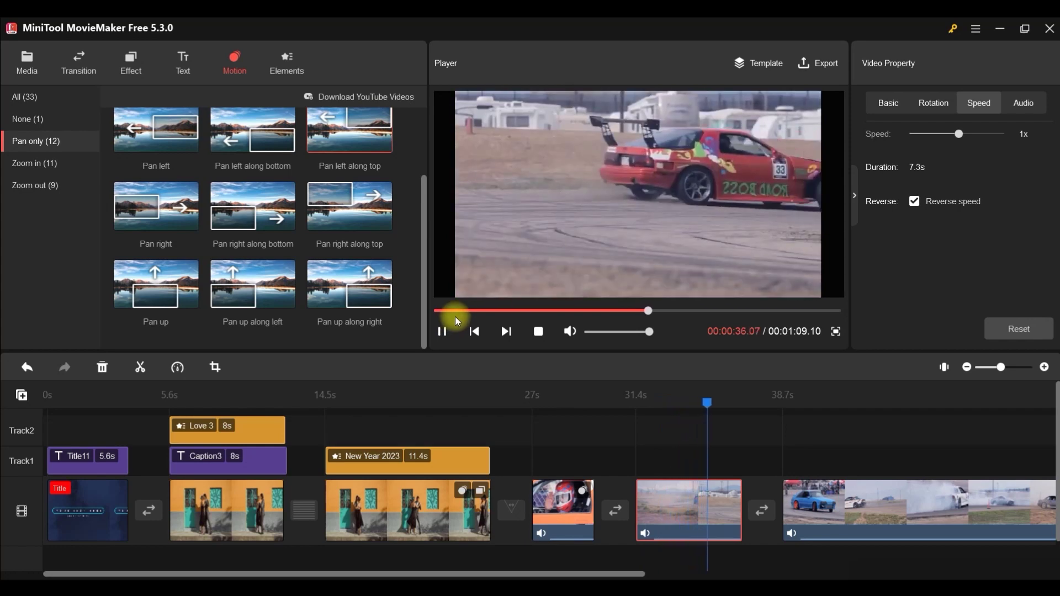
pyautogui.click(442, 331)
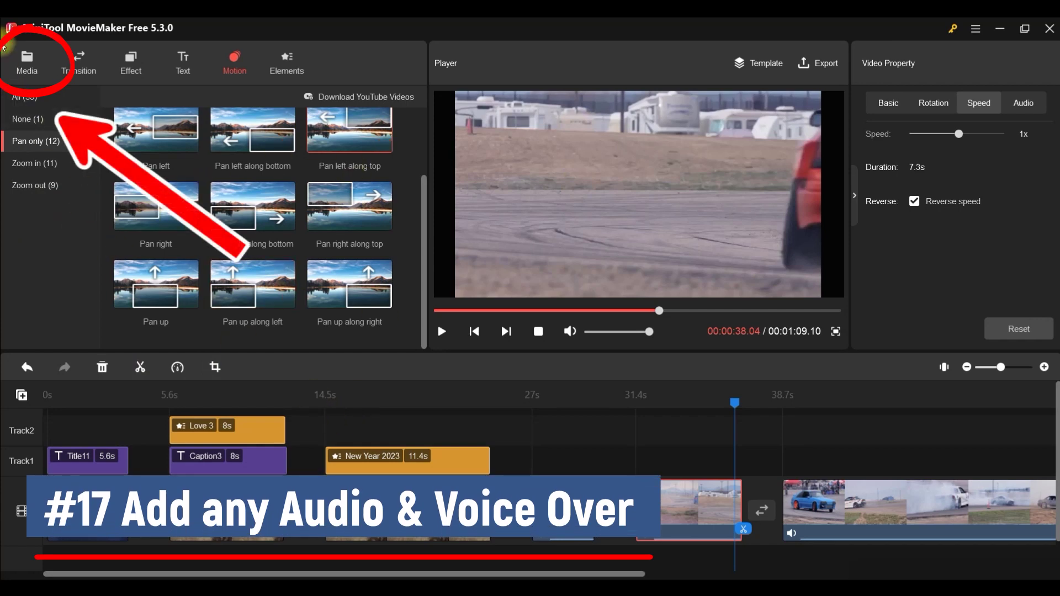
# Add the Islabonita - An Jone song from Media as background music.
pyautogui.click(18, 60)
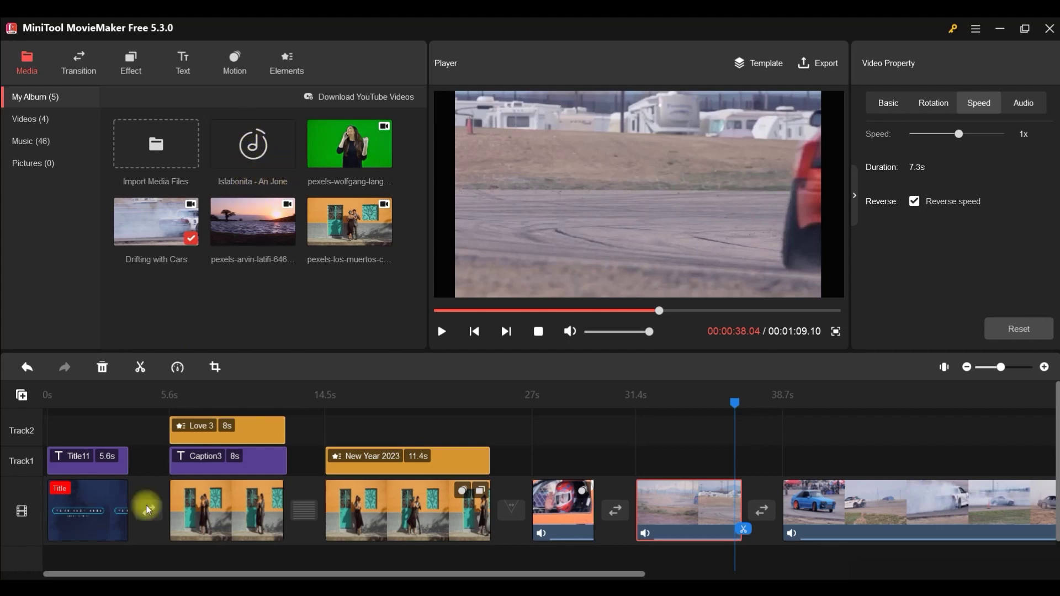
pyautogui.click(68, 560)
pyautogui.click(71, 533)
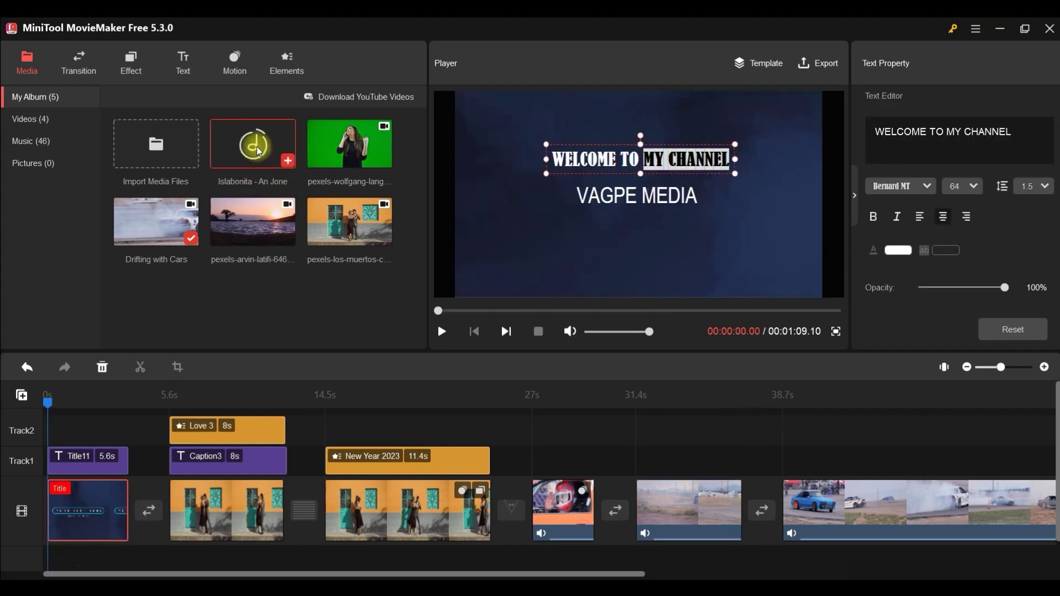
pyautogui.click(288, 161)
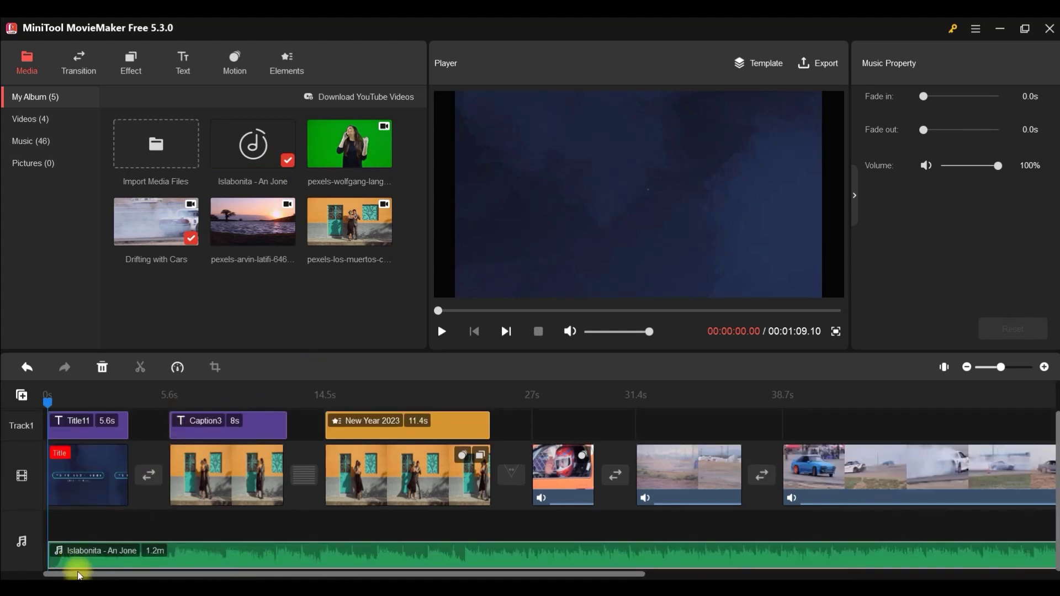
# Delete the closing Title7 clip at the end of the timeline.
pyautogui.moveTo(413, 575); pyautogui.dragTo(743, 576)
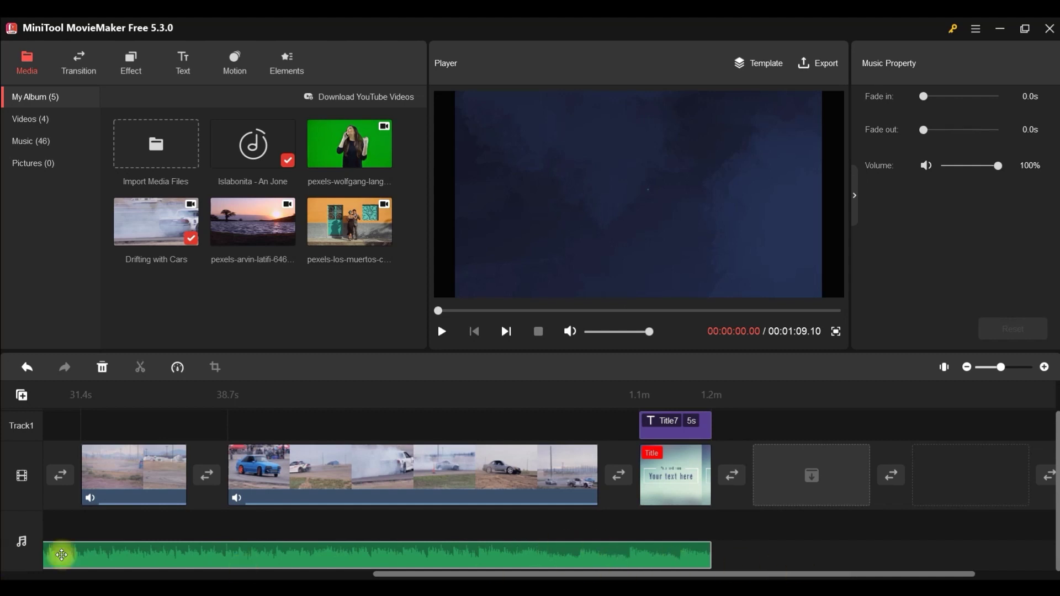
pyautogui.click(673, 474)
pyautogui.press('Delete')
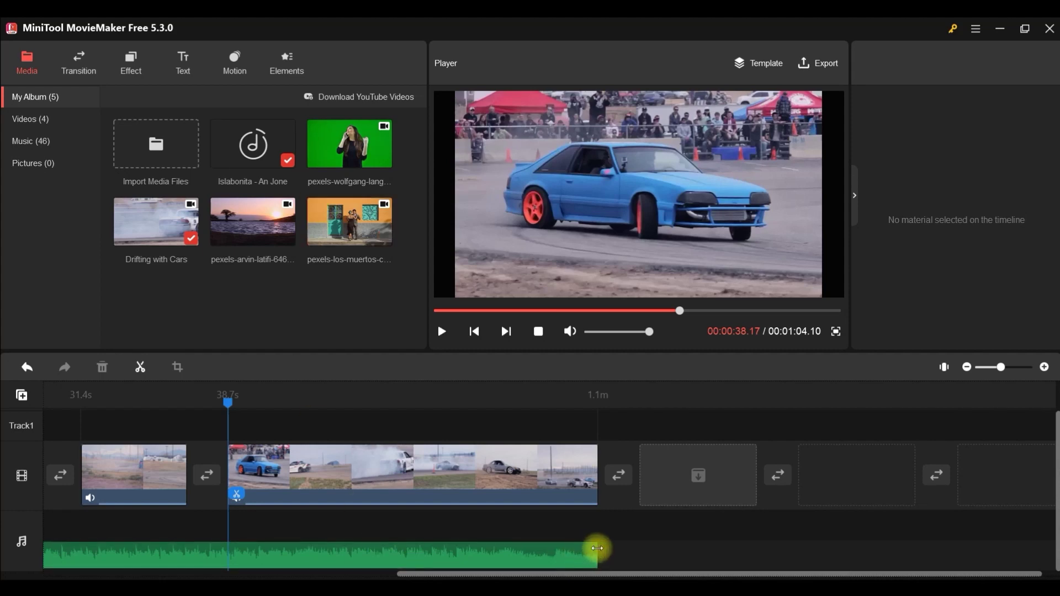
pyautogui.click(504, 558)
# Lower the Islabonita music volume to 23% and preview the project full screen.
pyautogui.moveTo(1003, 170); pyautogui.dragTo(958, 170)
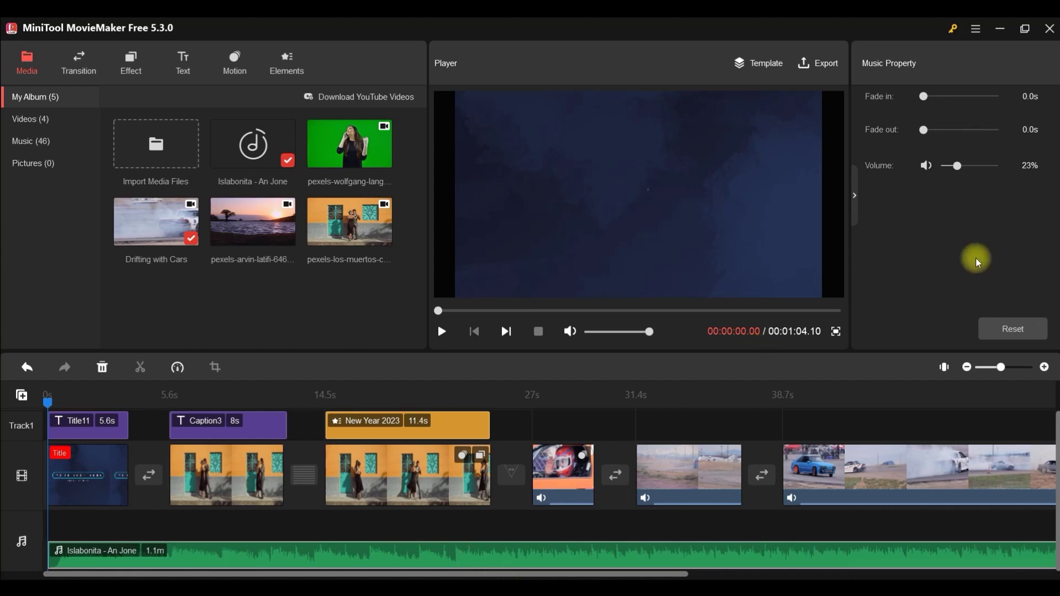
pyautogui.click(441, 332)
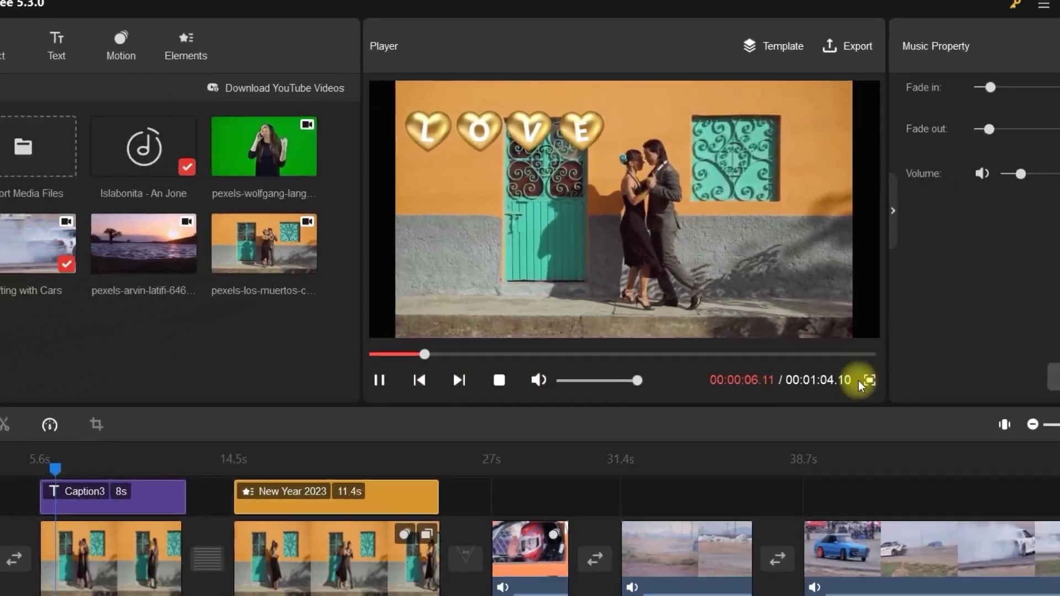
pyautogui.click(860, 382)
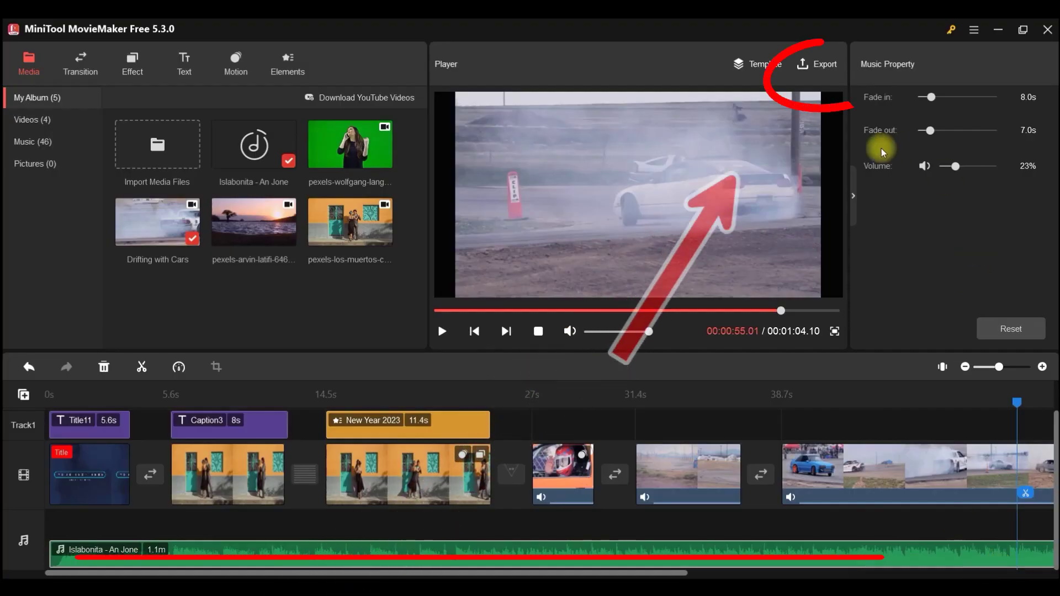
# Set the export to the PC as MP4 and name the file 'Video Editing'.
pyautogui.click(822, 66)
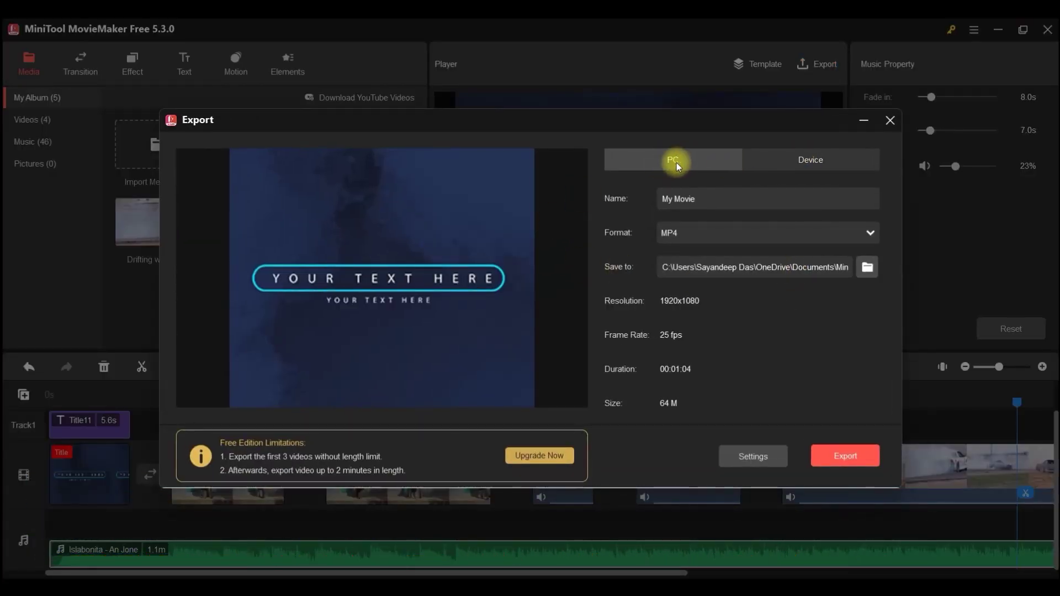
pyautogui.click(697, 163)
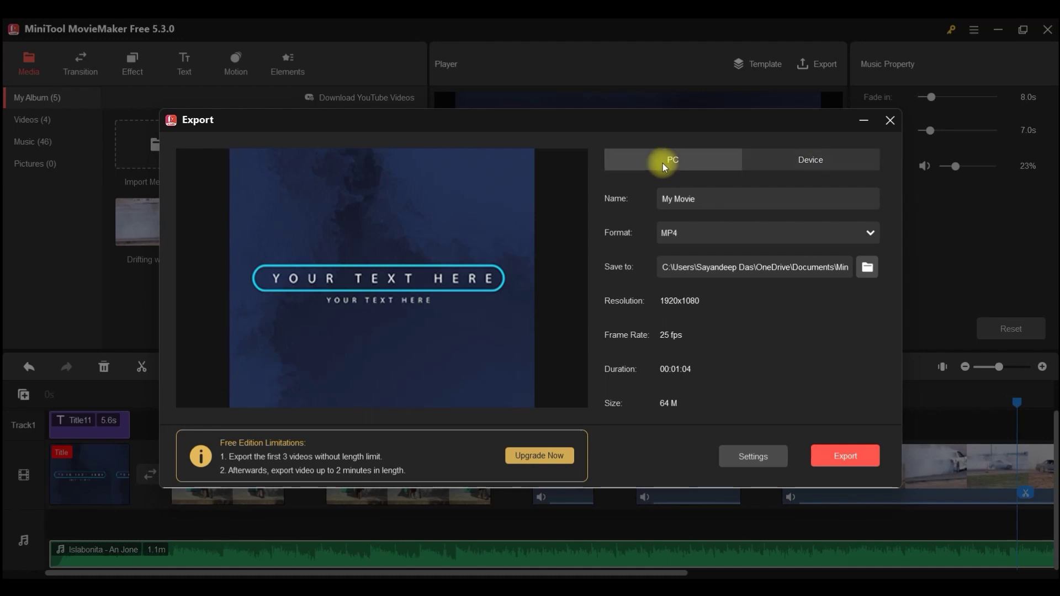
pyautogui.click(705, 202)
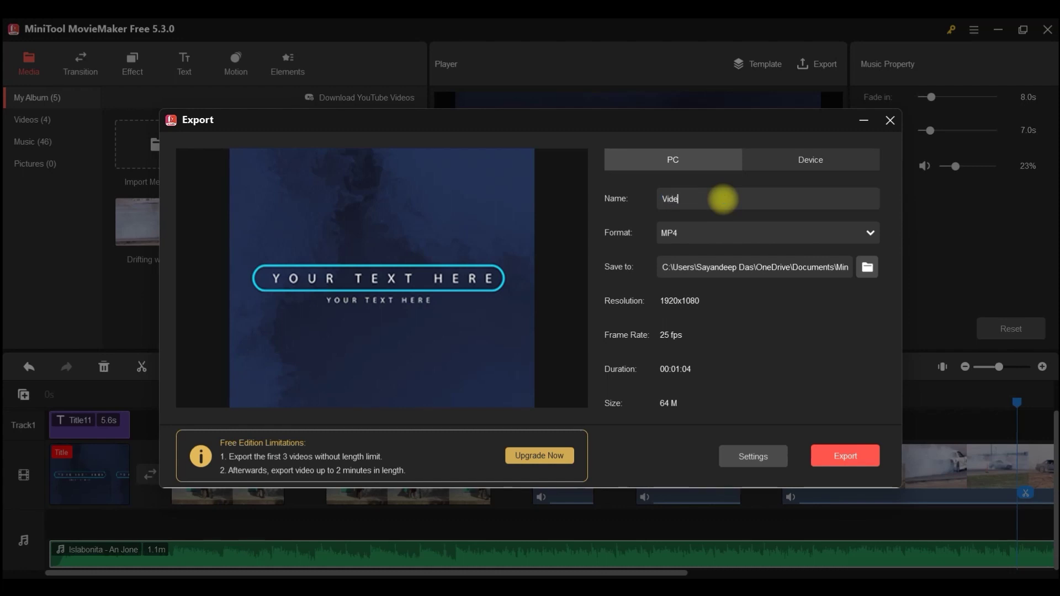
pyautogui.write('Video Editing')
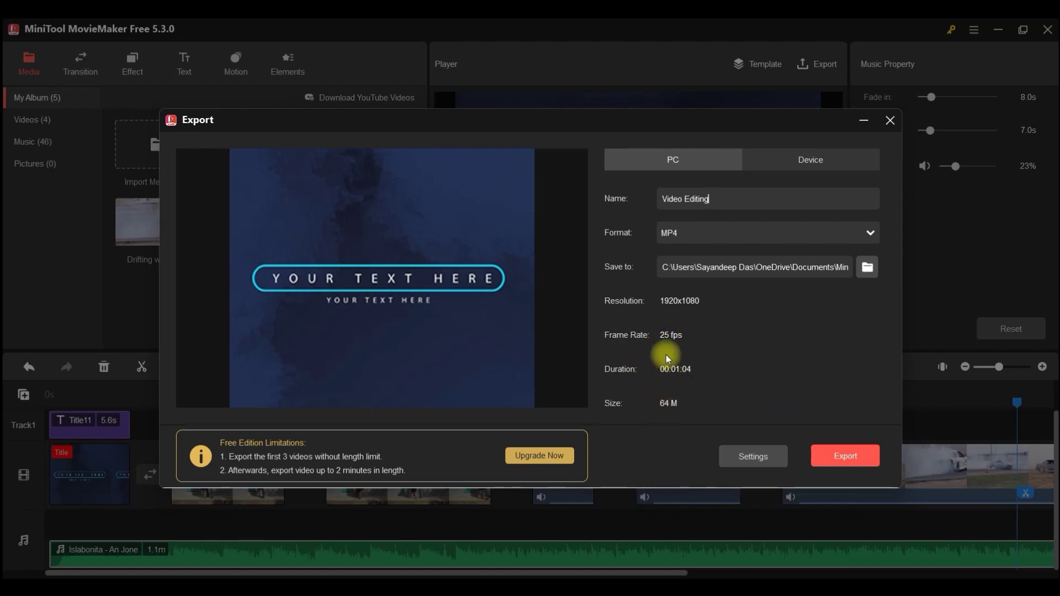
# Browse the Seagate Backup Plus Drive (F:) folders in Save As for the export location.
pyautogui.click(869, 268)
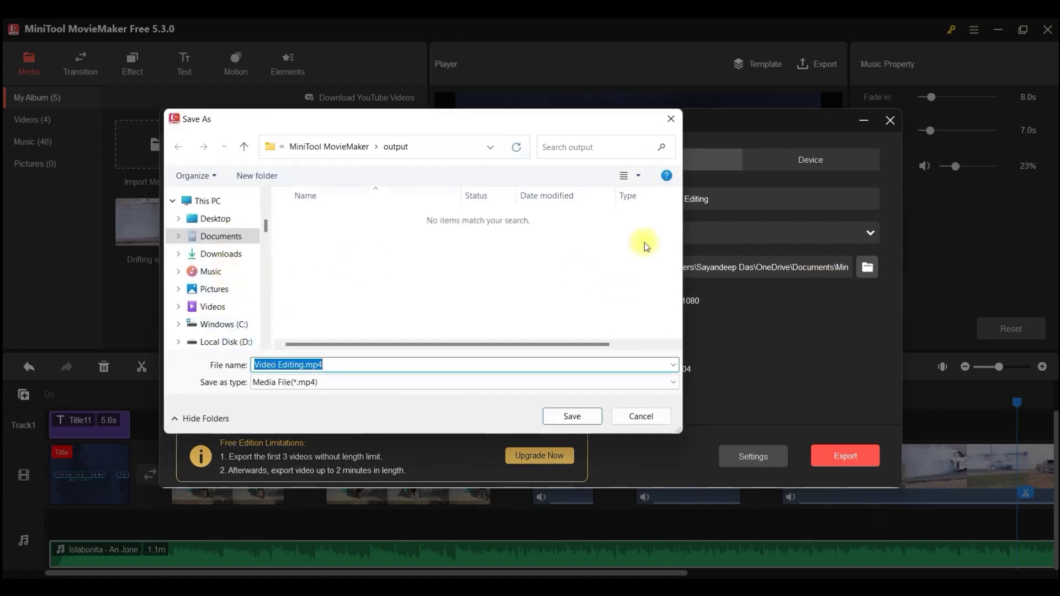
pyautogui.scroll(-1, 220, 309)
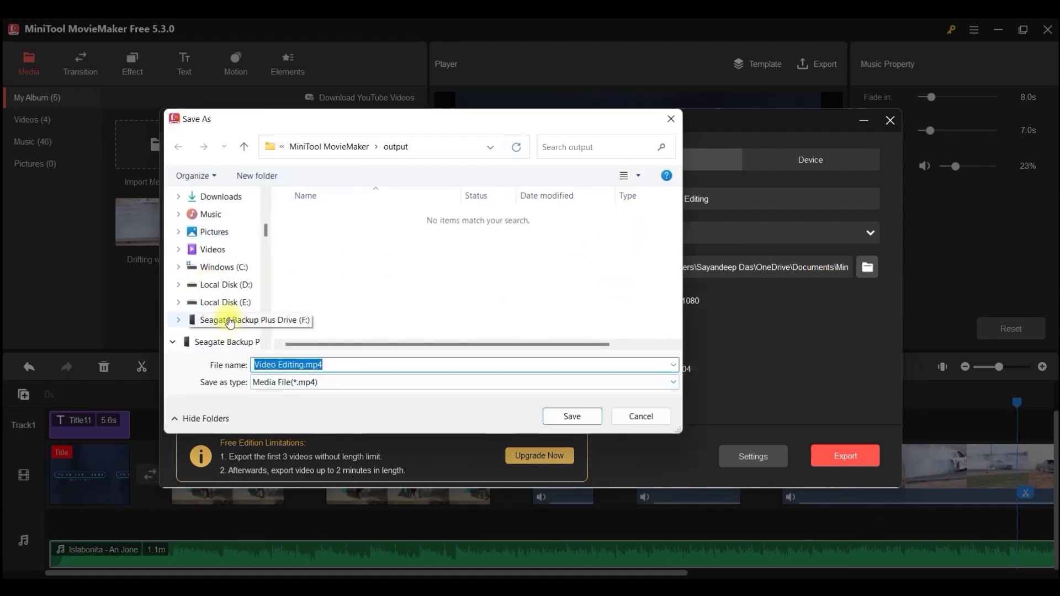
pyautogui.click(230, 322)
pyautogui.click(305, 311)
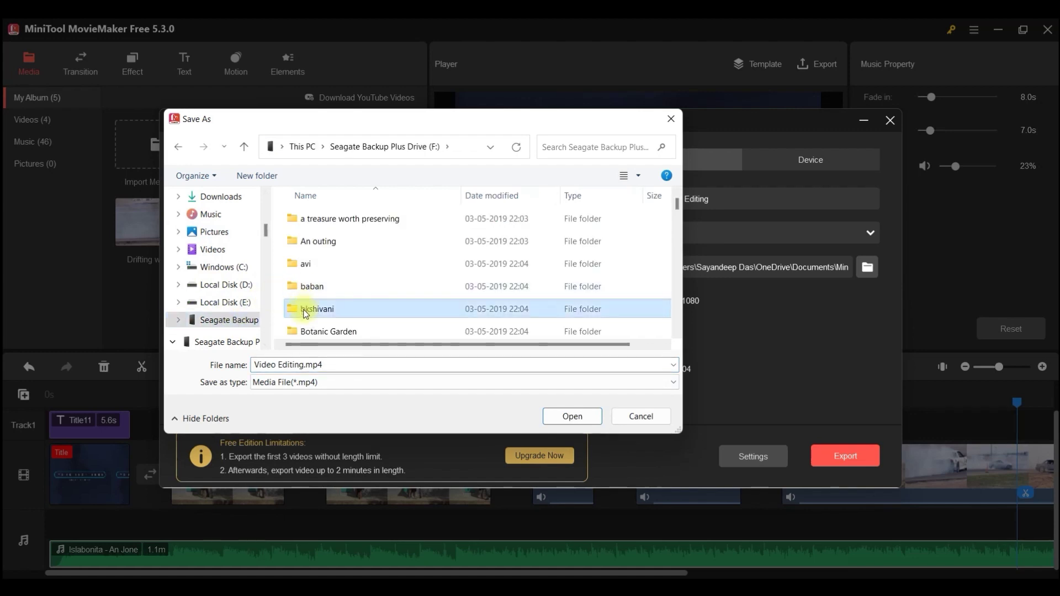
pyautogui.scroll(-8, 305, 312)
pyautogui.click(338, 304)
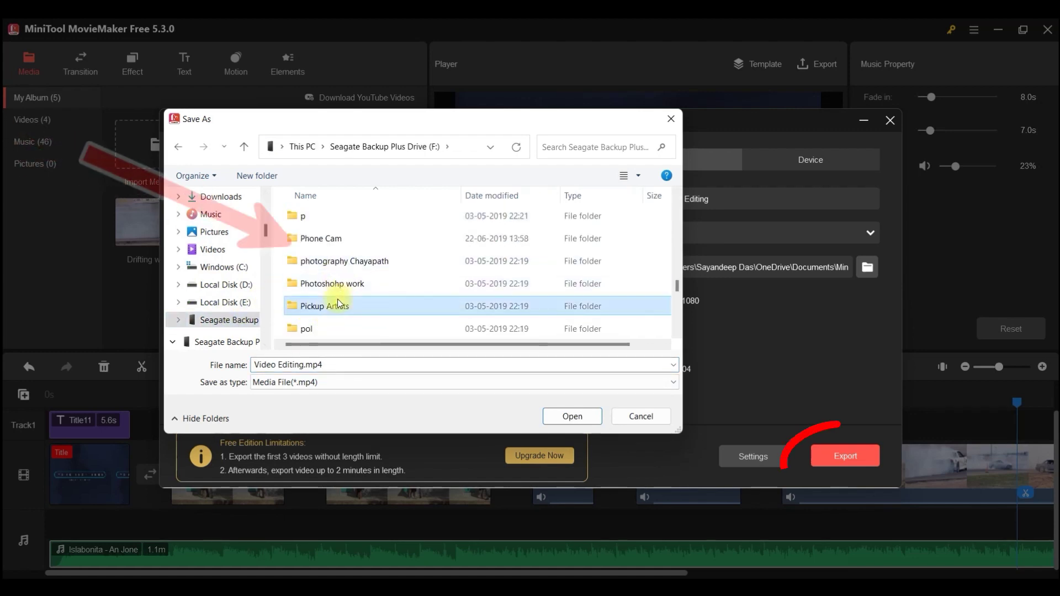
pyautogui.scroll(-5, 338, 304)
pyautogui.scroll(2, 354, 226)
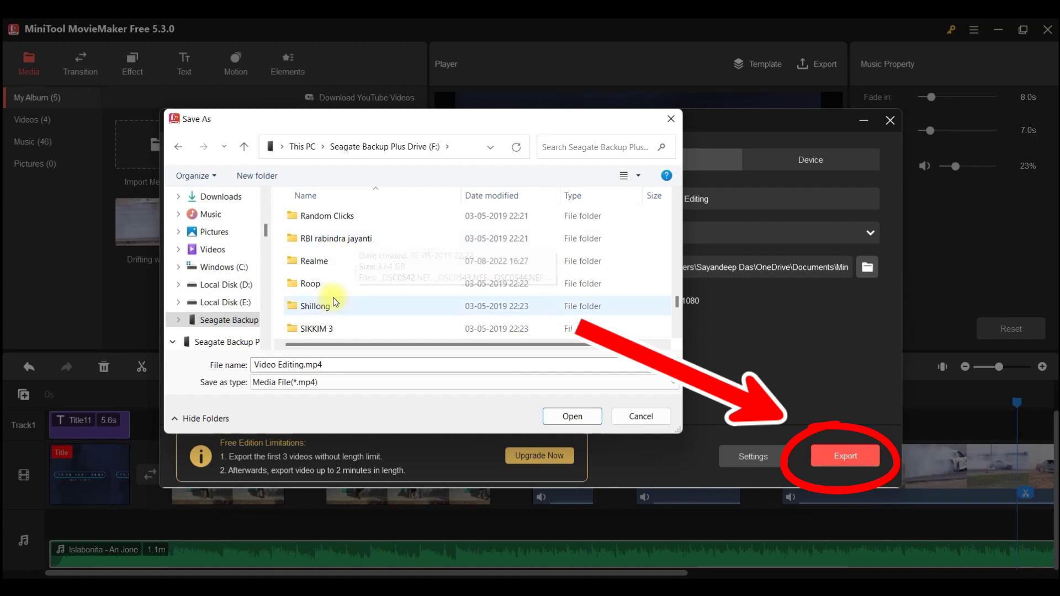
pyautogui.scroll(-2, 334, 298)
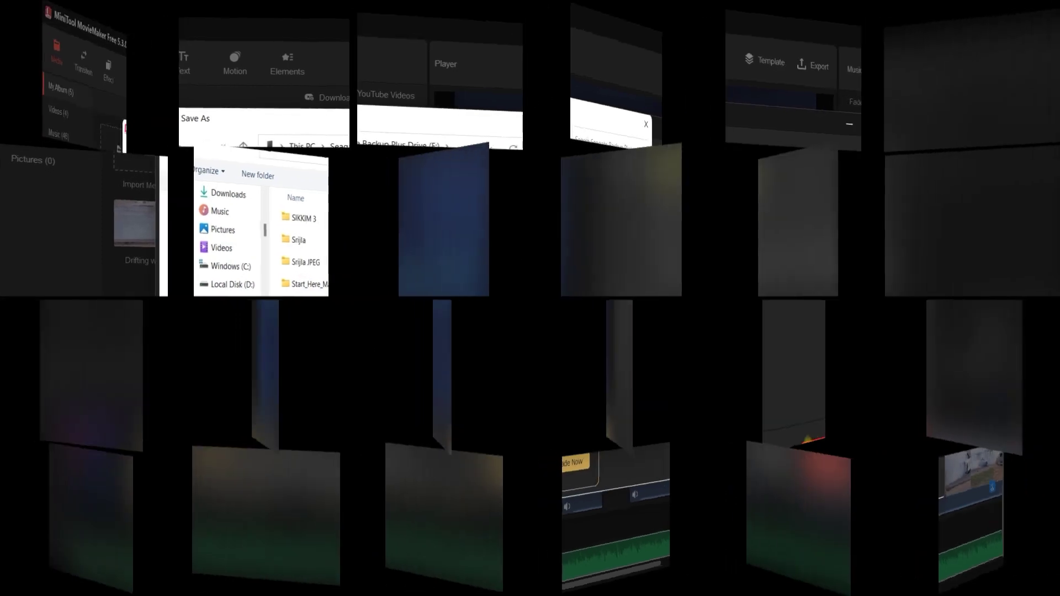